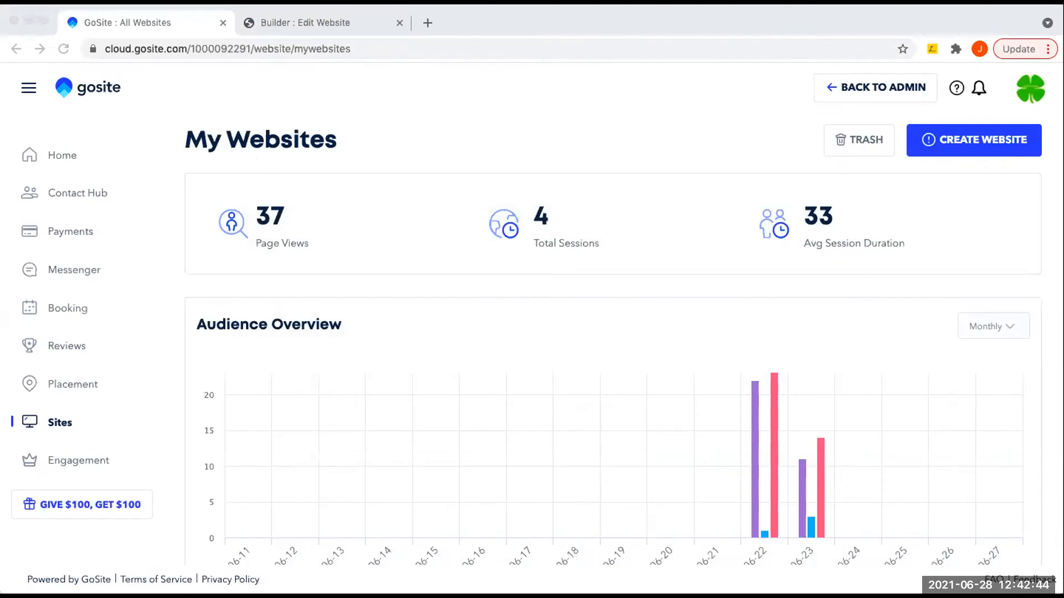
# Examine the traffic statistics, audience overview chart and site list on the My Websites page.
pyautogui.click(395, 157)
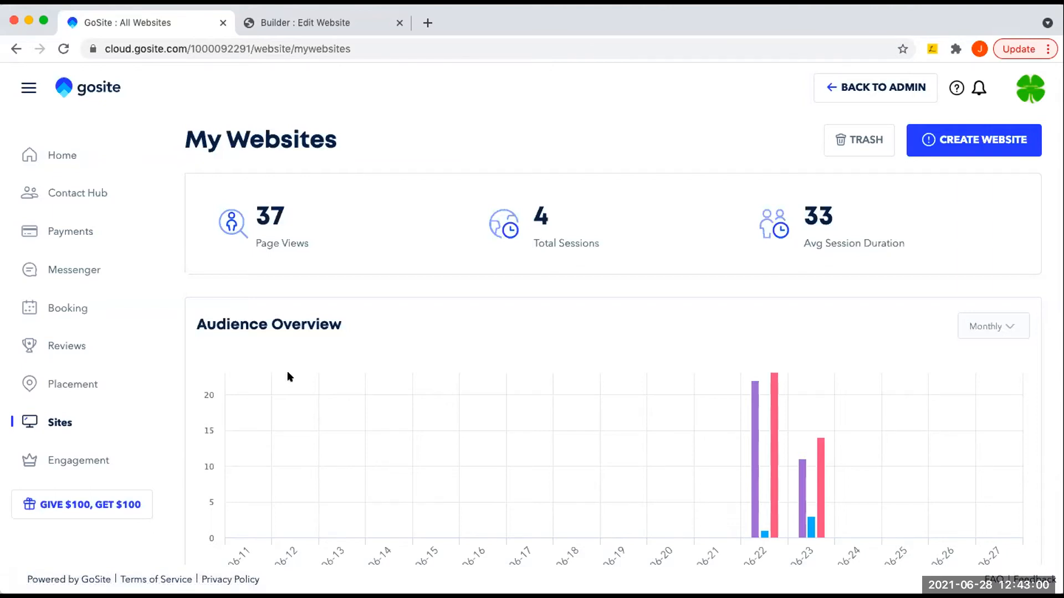
pyautogui.scroll(-1, 287, 372)
pyautogui.scroll(-5, 287, 377)
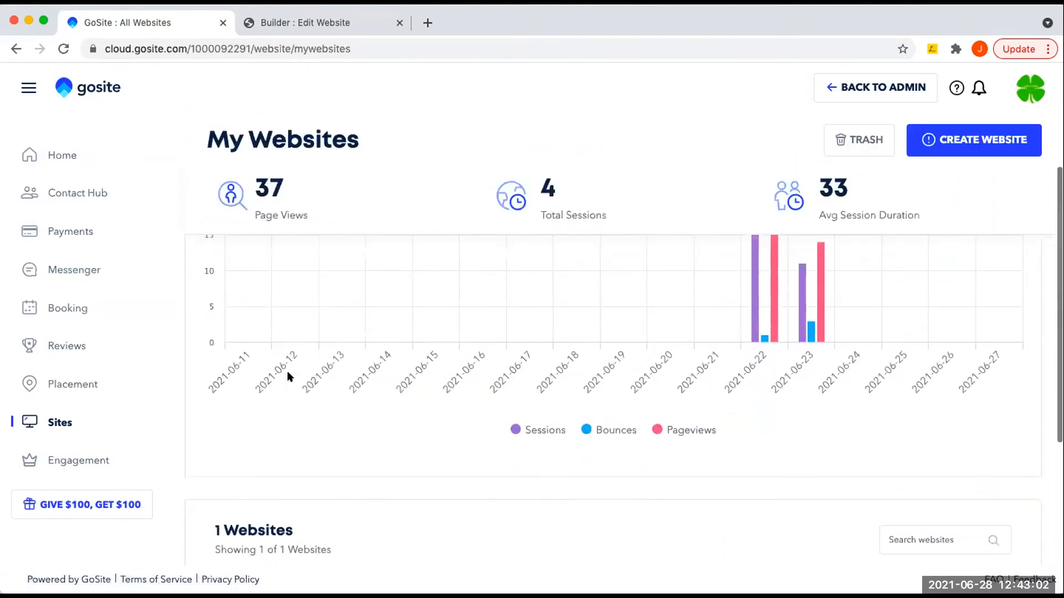
pyautogui.scroll(-4, 287, 375)
pyautogui.moveTo(271, 361)
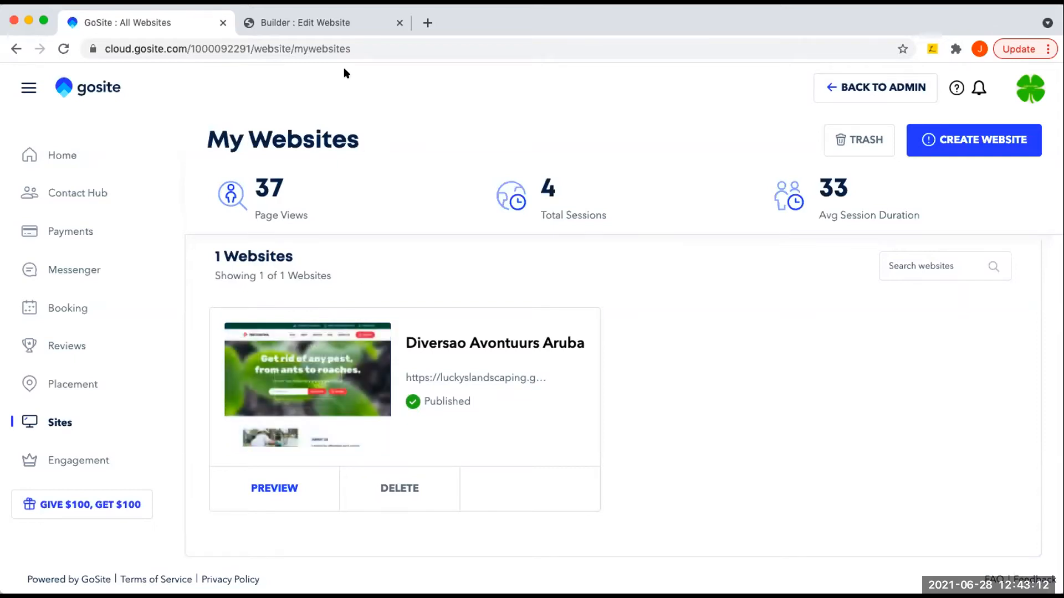
# Switch to the open website builder and look over the home page's banner and About Us sections.
pyautogui.click(354, 11)
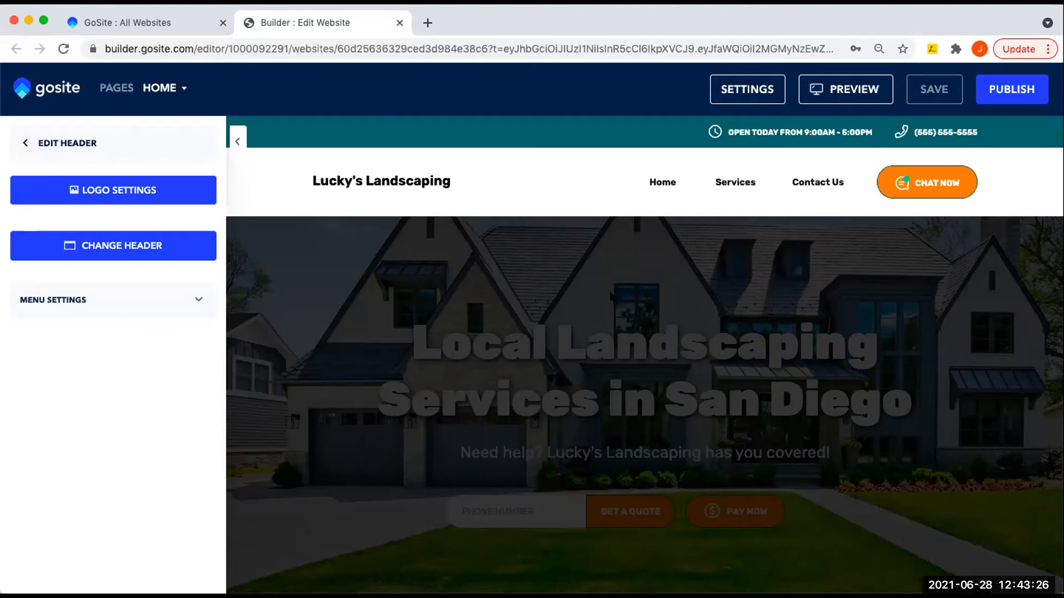
pyautogui.click(605, 345)
pyautogui.scroll(-2, 605, 345)
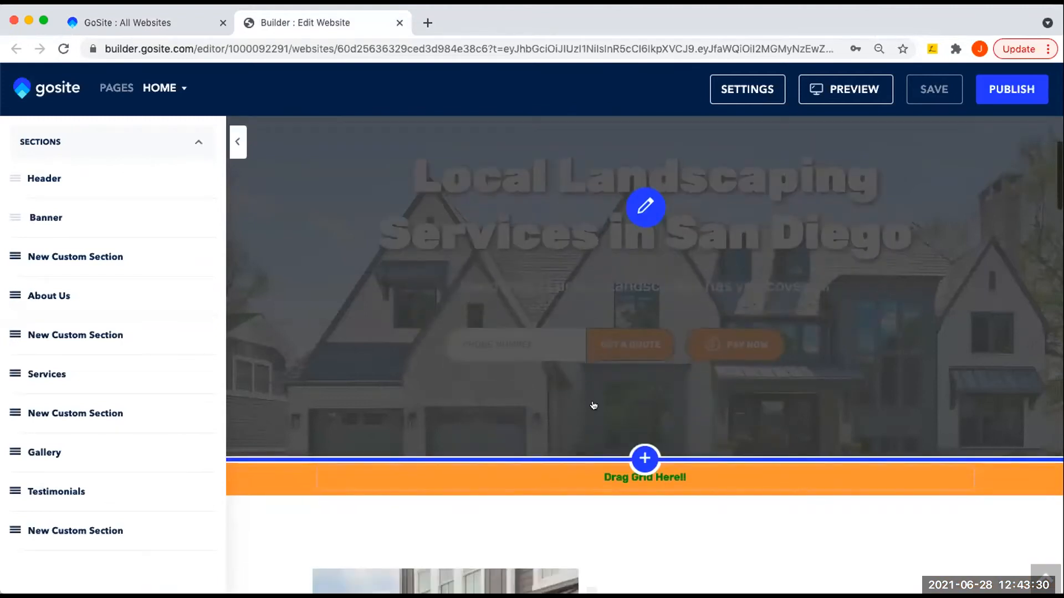
pyautogui.scroll(3, 637, 532)
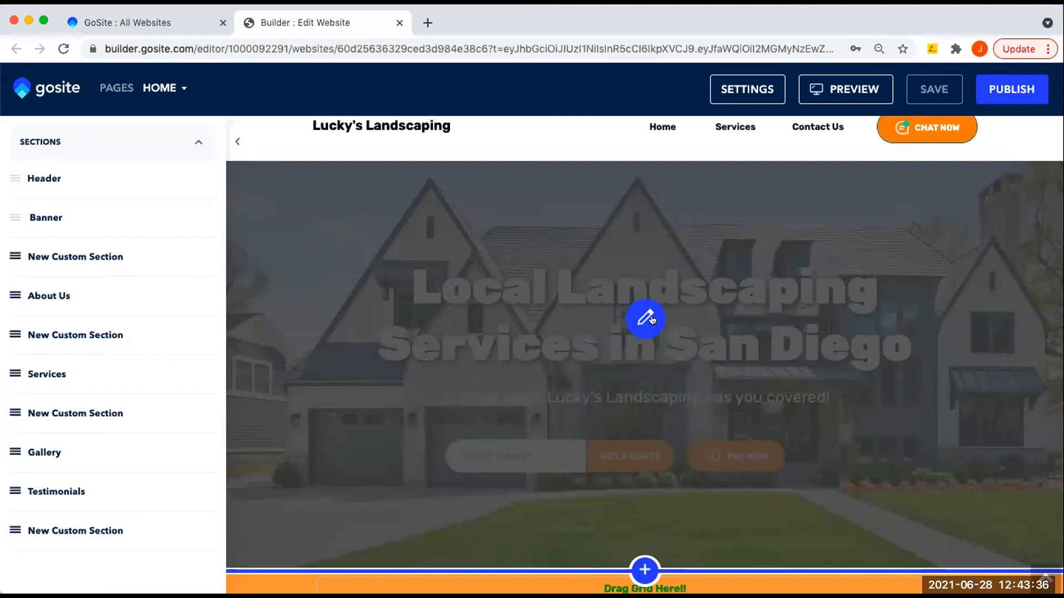
pyautogui.scroll(-10, 635, 406)
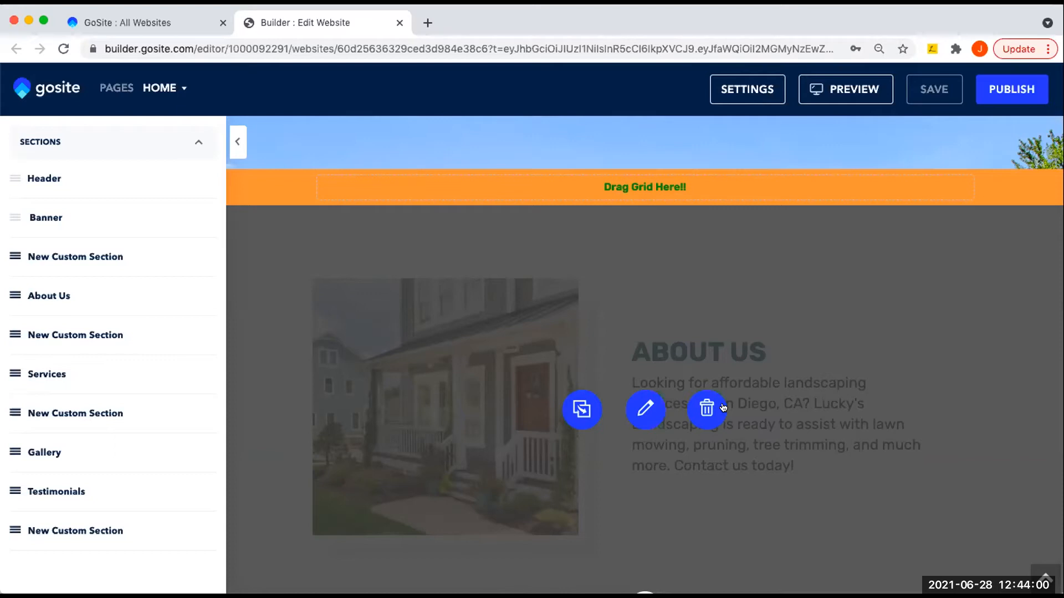
pyautogui.scroll(10, 902, 160)
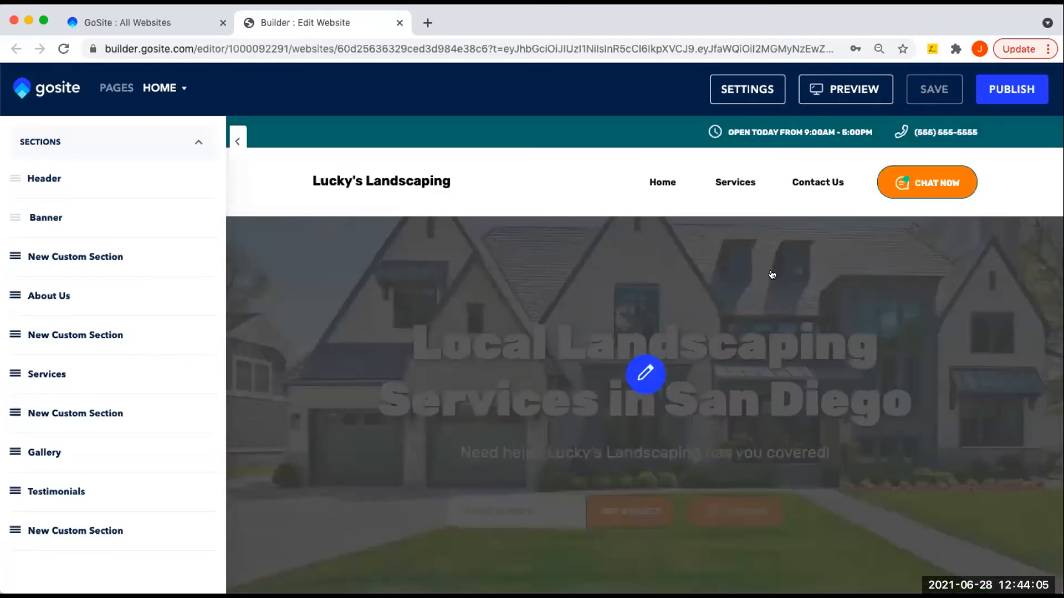
# View the home page banner's editing settings and return to the section list.
pyautogui.click(772, 275)
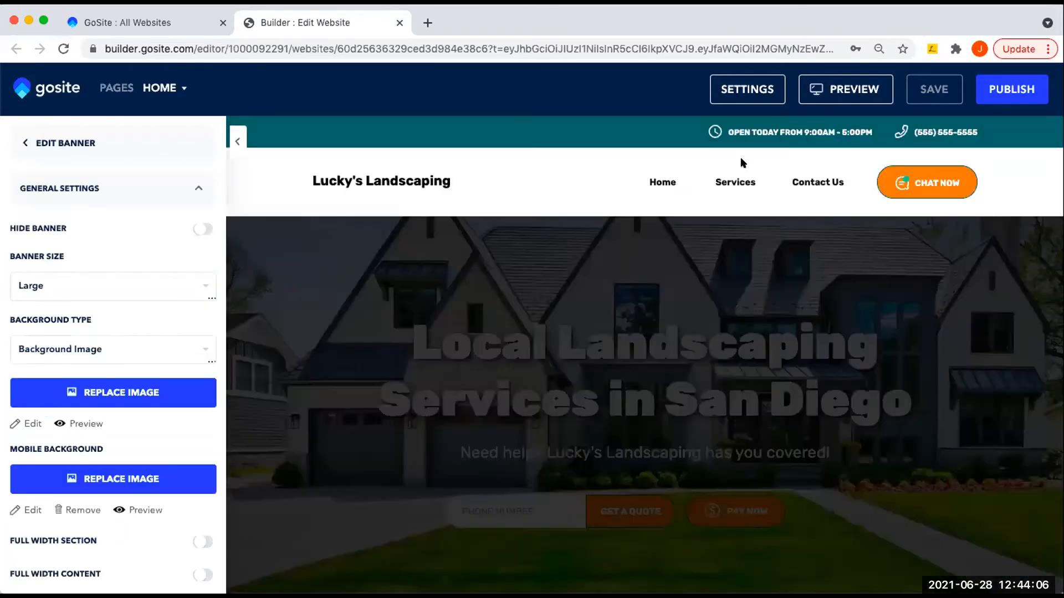
pyautogui.click(741, 159)
pyautogui.click(613, 333)
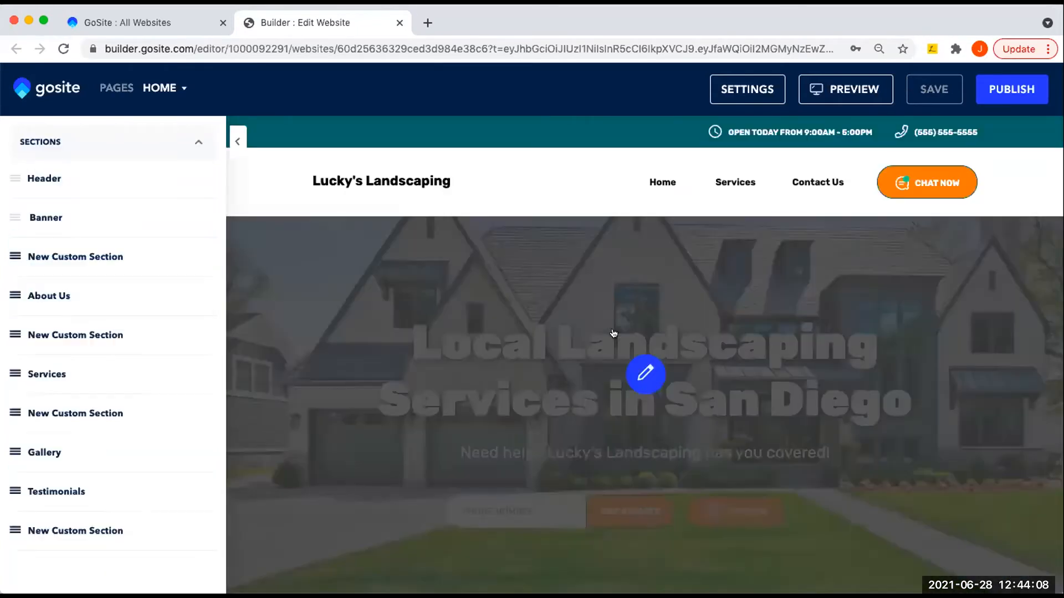
# Look through the home page from the banner to the About Us and Our Services sections and return to the header.
pyautogui.scroll(-6, 636, 370)
pyautogui.scroll(-7, 636, 370)
pyautogui.scroll(3, 636, 370)
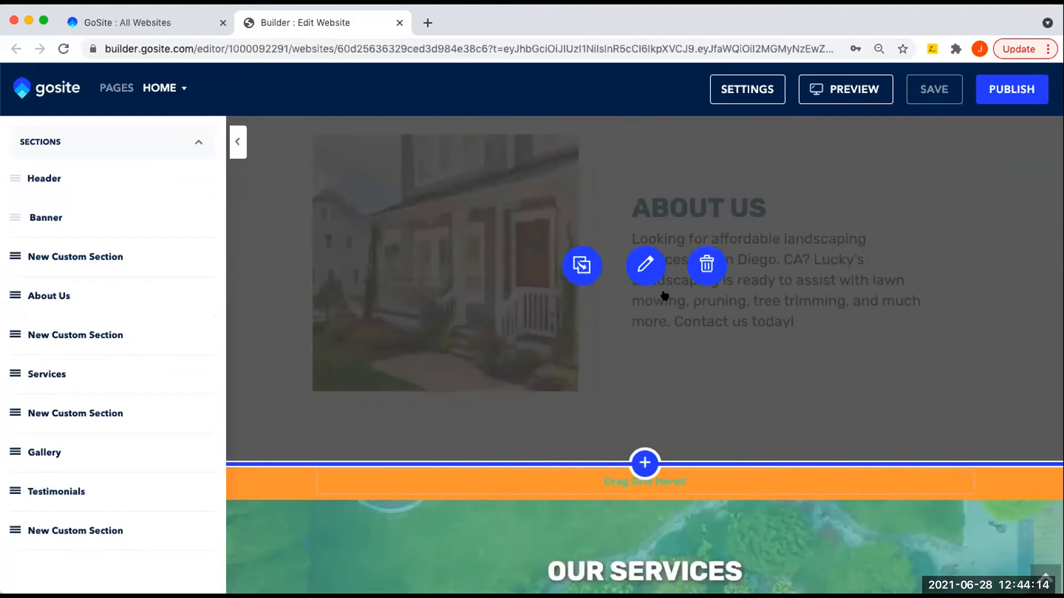
pyautogui.scroll(1, 664, 295)
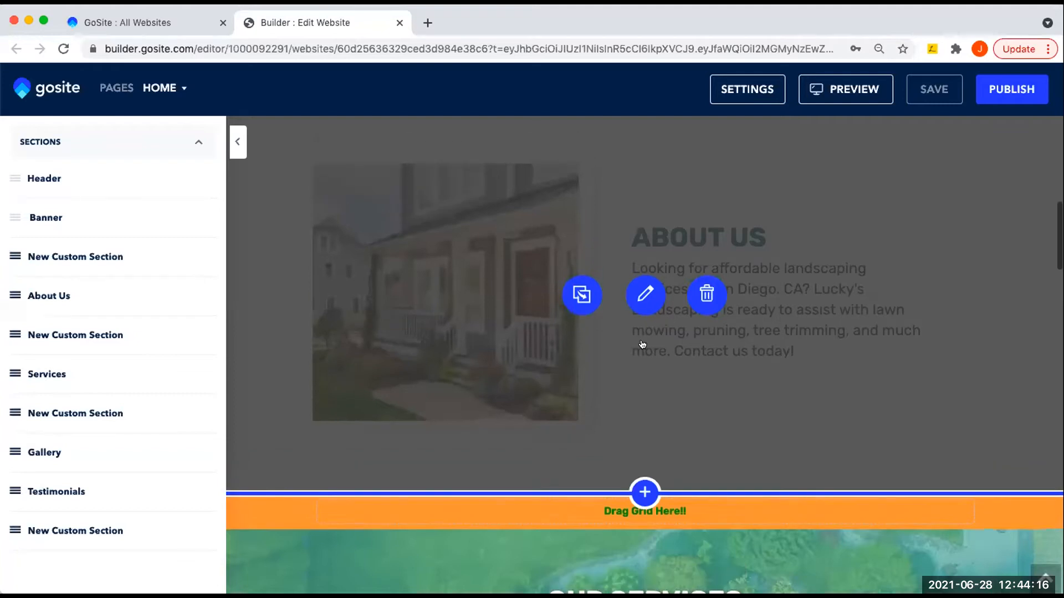
pyautogui.scroll(-3, 642, 346)
pyautogui.scroll(-1, 642, 344)
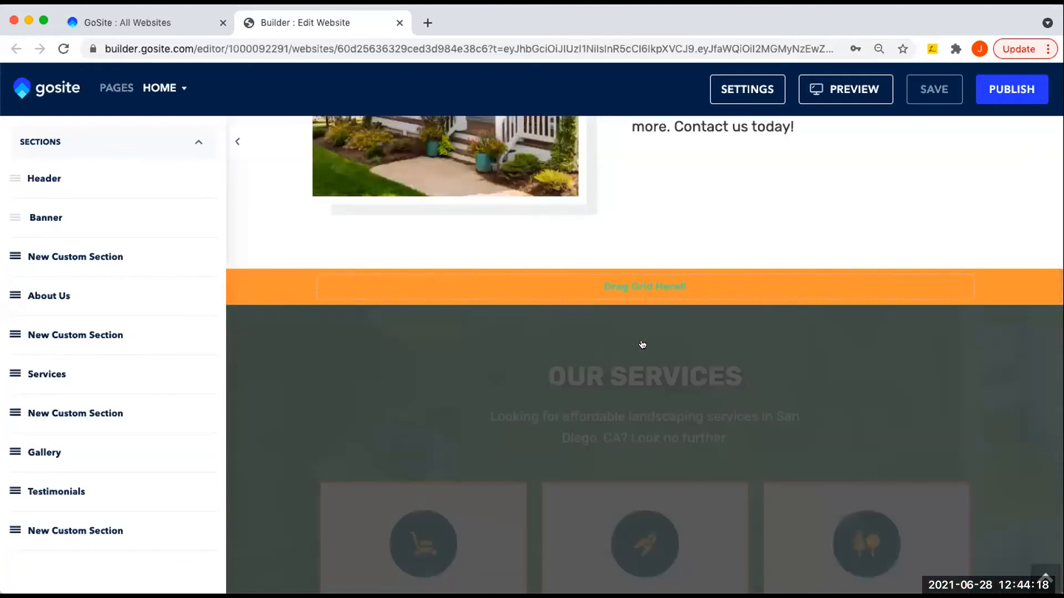
pyautogui.scroll(10, 641, 345)
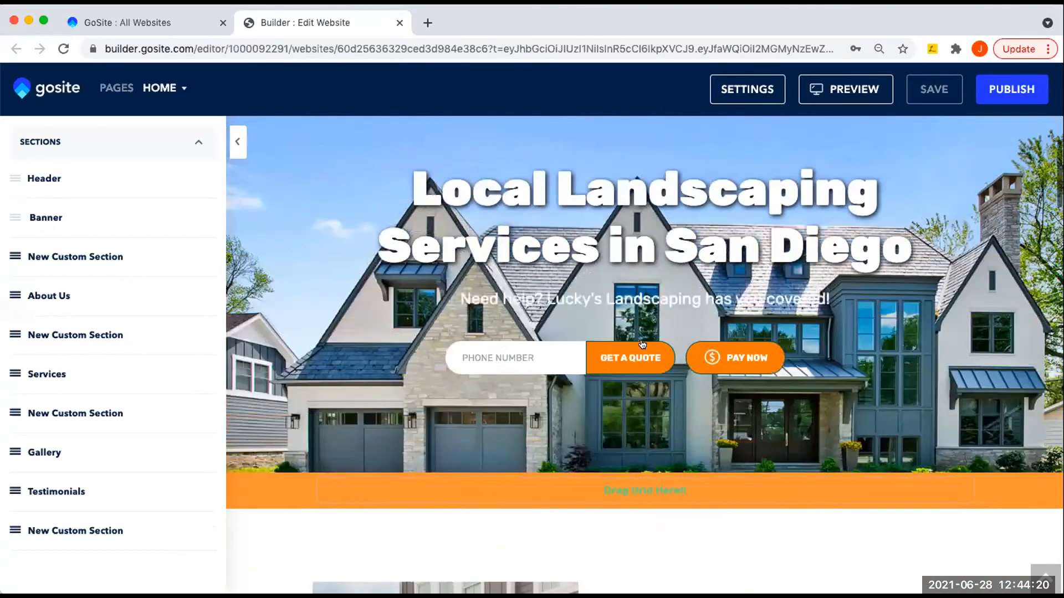
pyautogui.scroll(2, 642, 345)
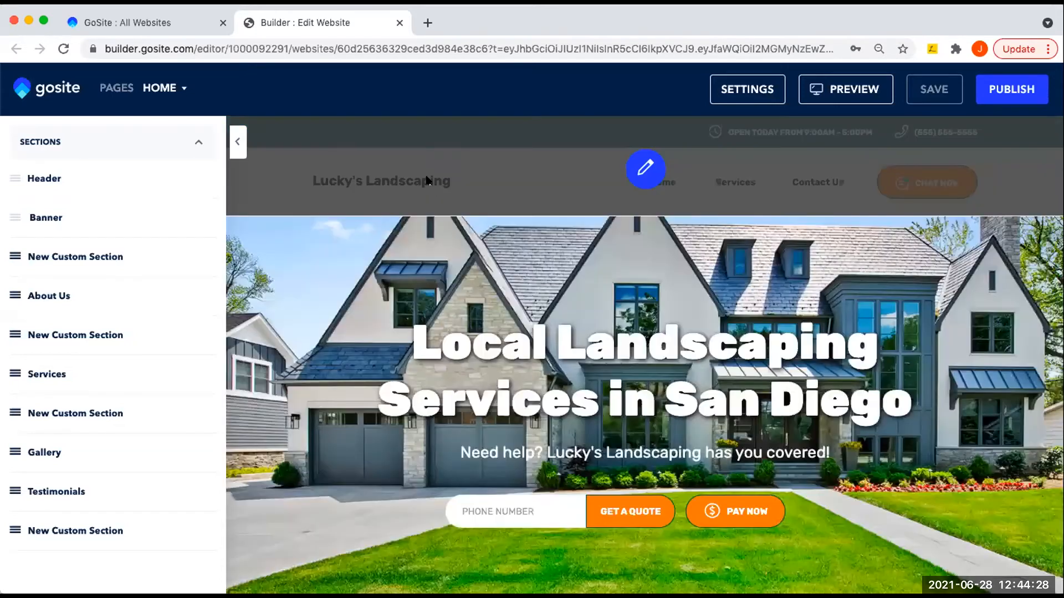
# Open the header's logo settings and keep the logo type as Text while checking the available text styles.
pyautogui.click(426, 178)
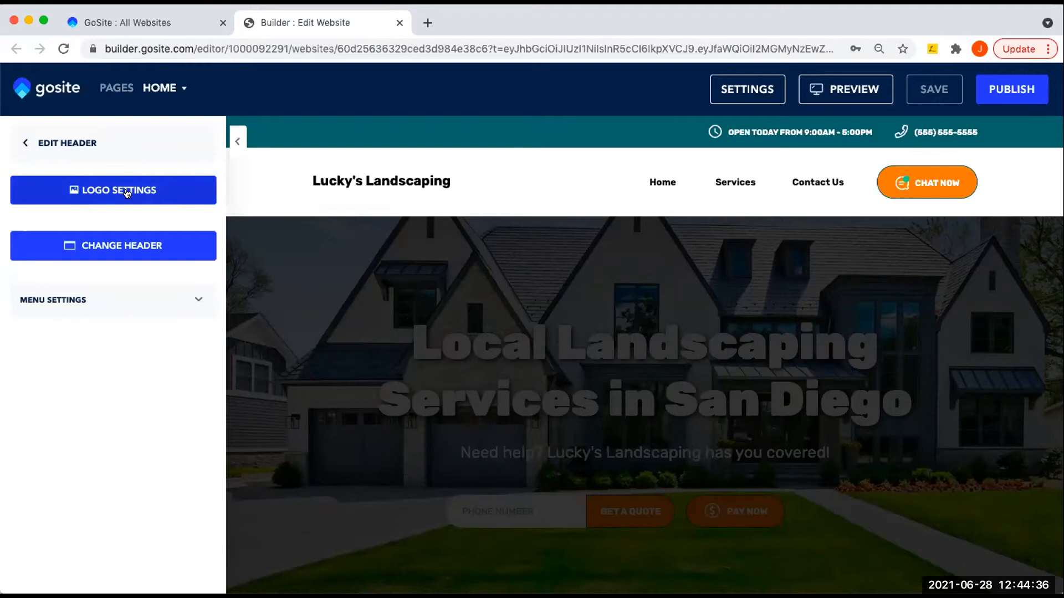
pyautogui.click(126, 193)
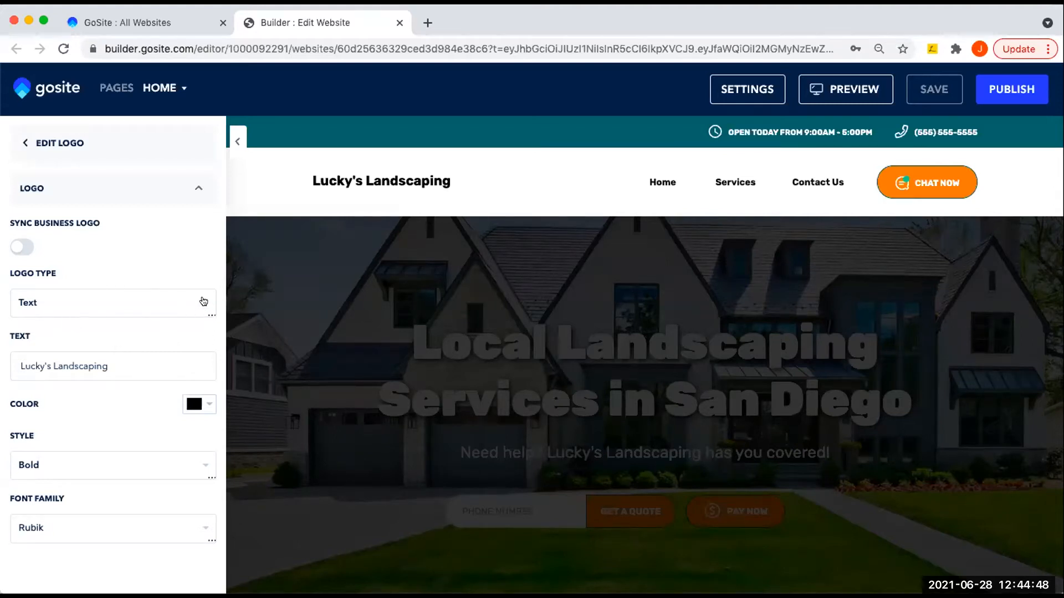
pyautogui.click(204, 302)
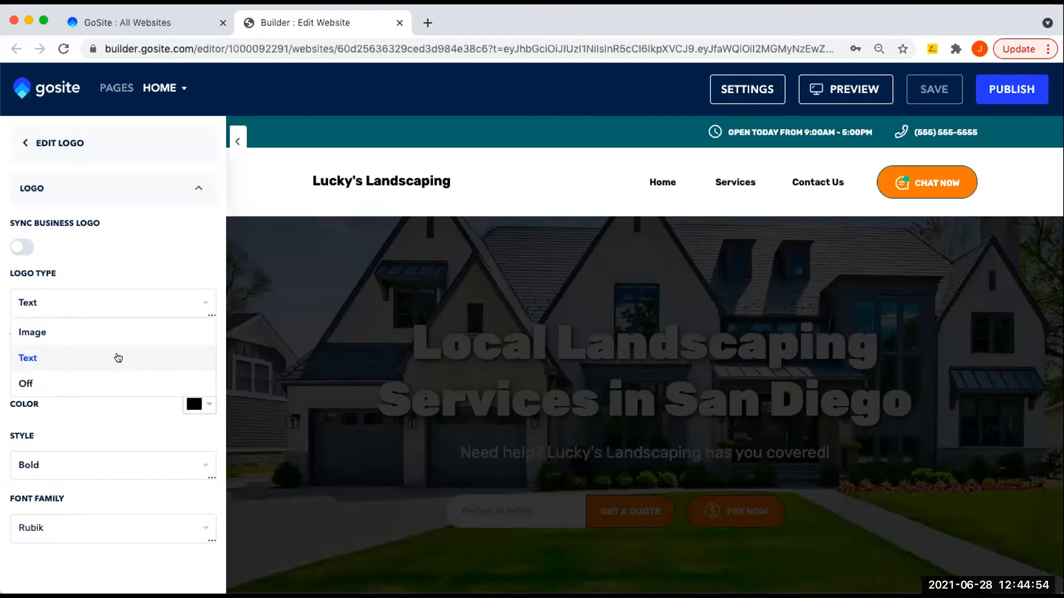
pyautogui.click(118, 357)
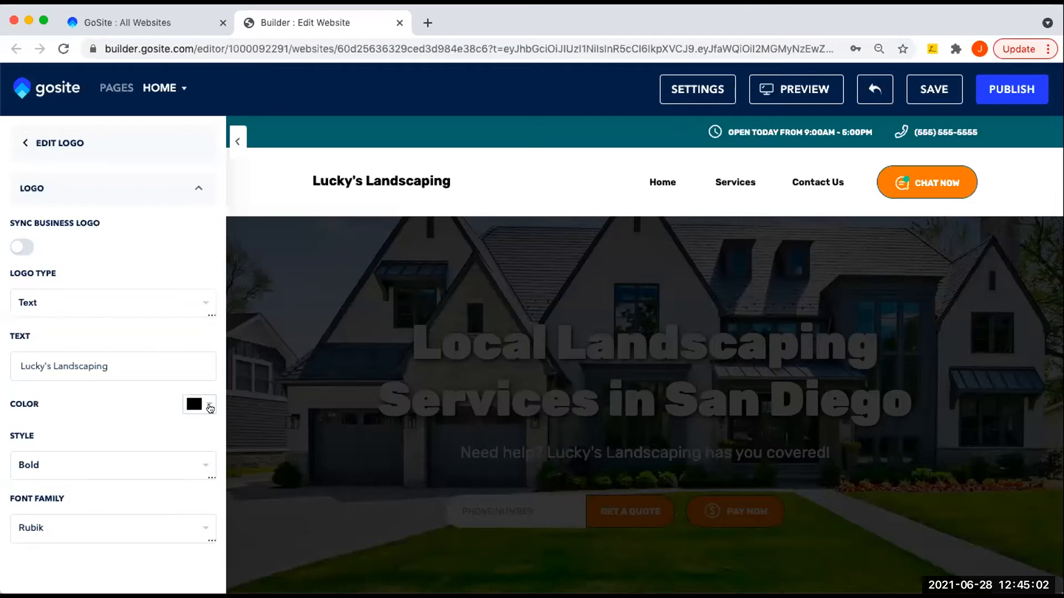
pyautogui.click(203, 464)
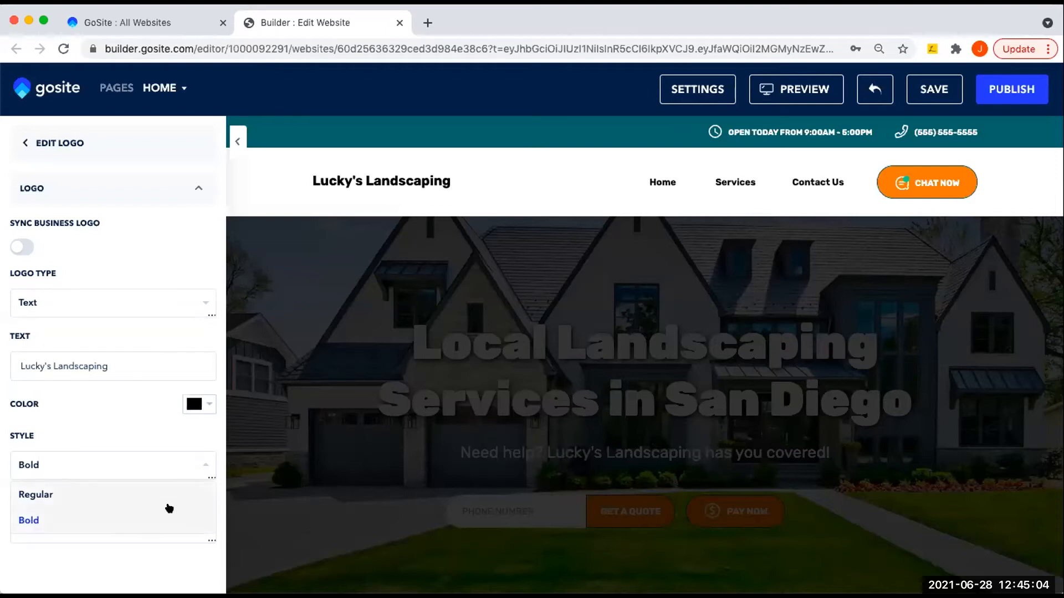
pyautogui.click(202, 466)
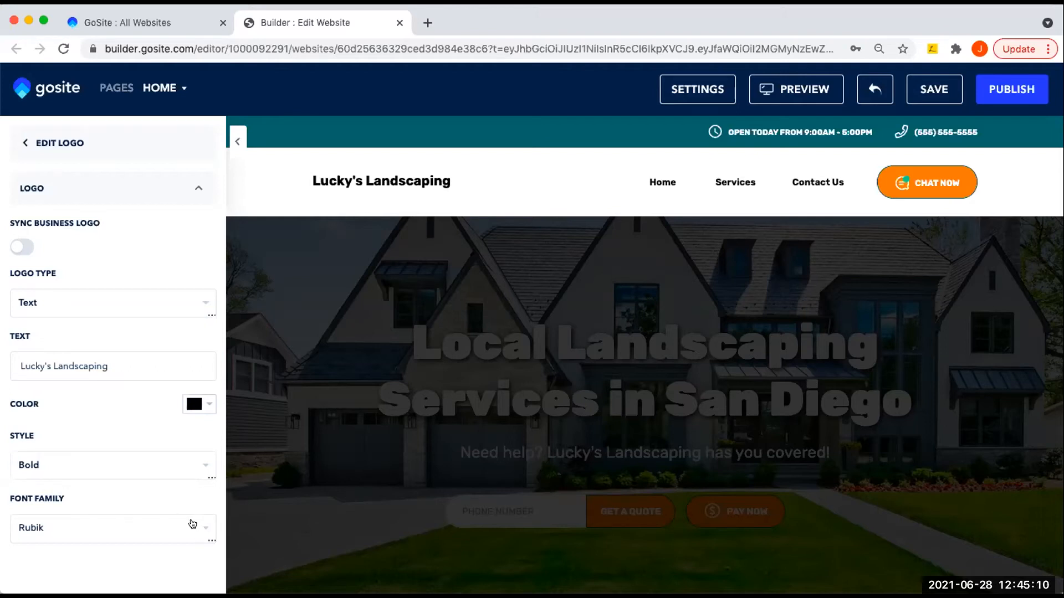
# Set the header logo type to Image and choose Lucky.png from the uploaded images.
pyautogui.click(200, 308)
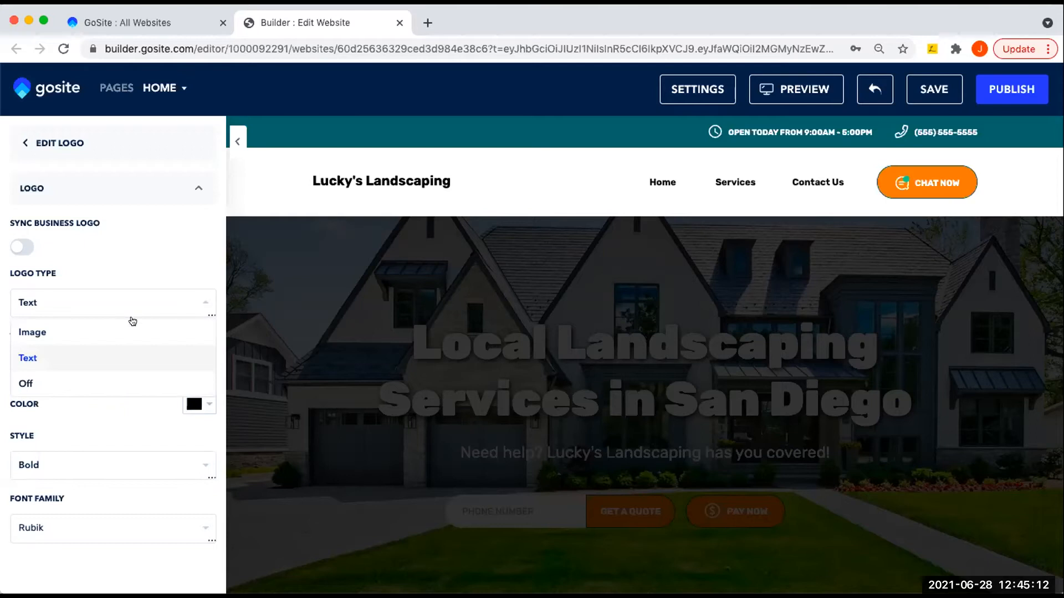
pyautogui.click(119, 331)
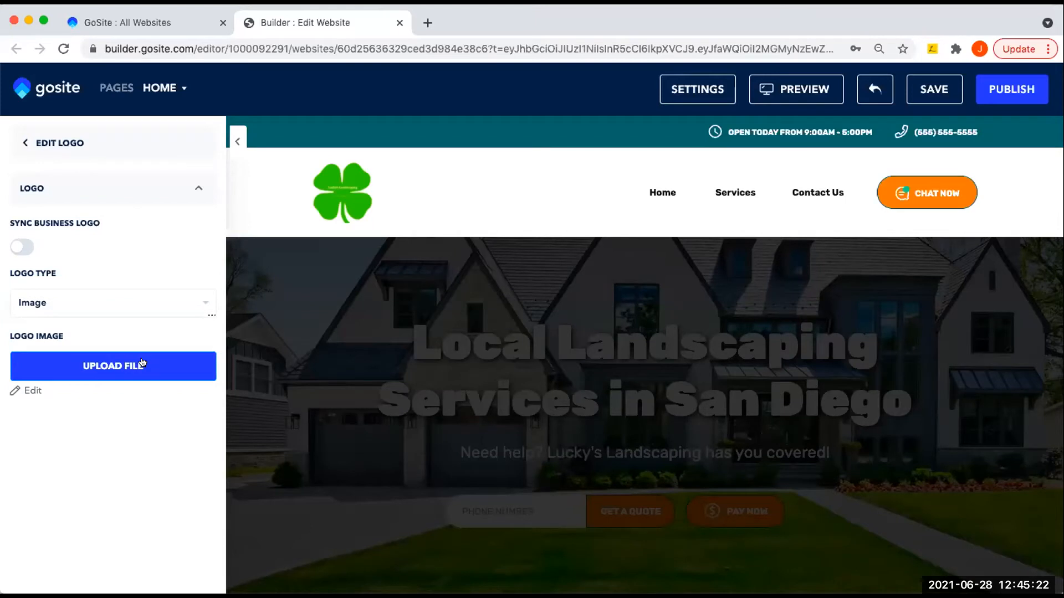
pyautogui.click(142, 362)
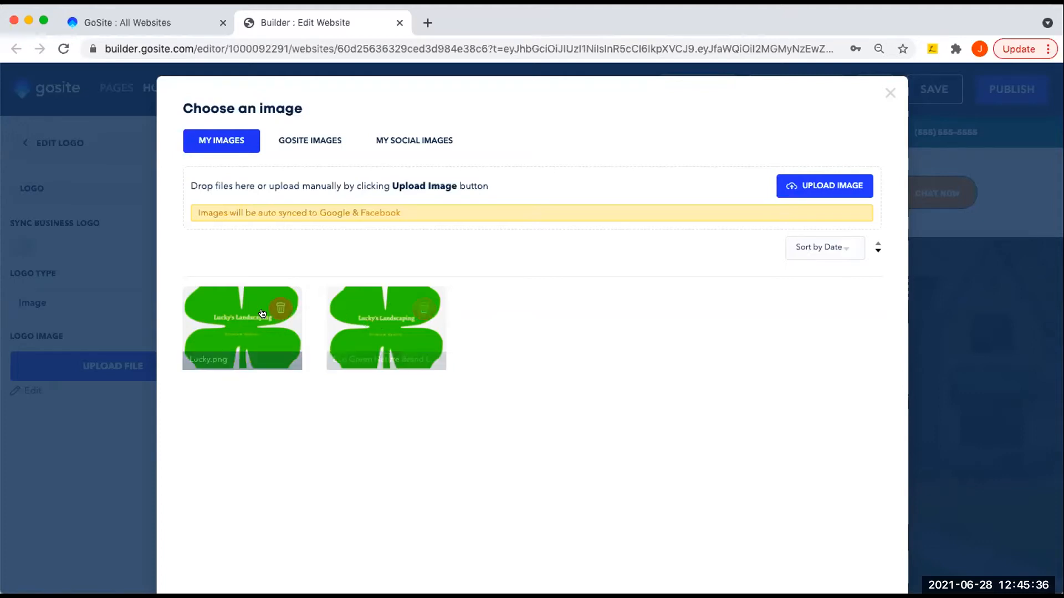
pyautogui.click(198, 322)
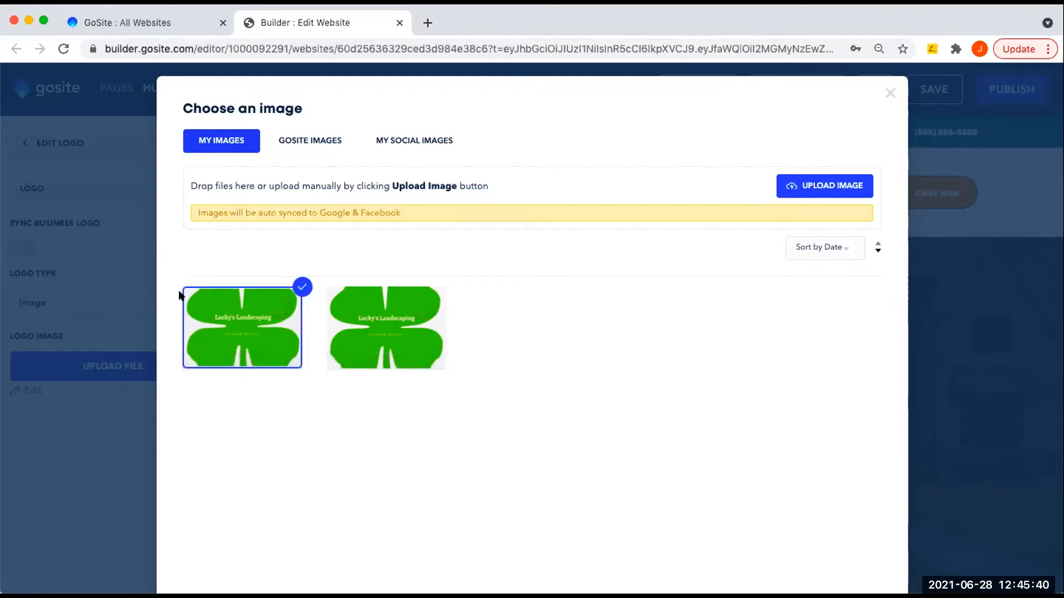
pyautogui.scroll(-3, 173, 324)
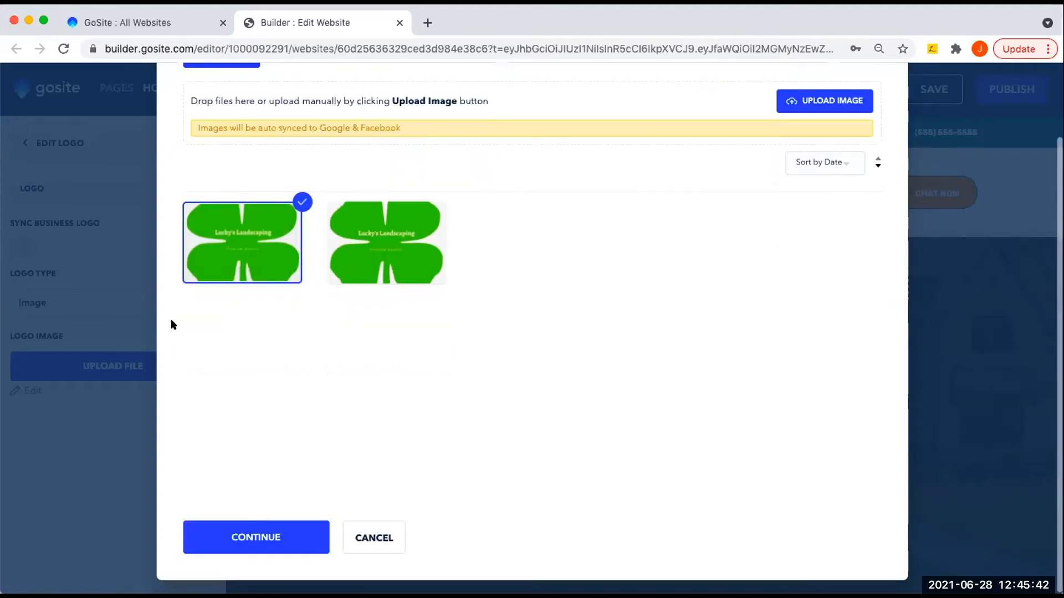
pyautogui.click(268, 532)
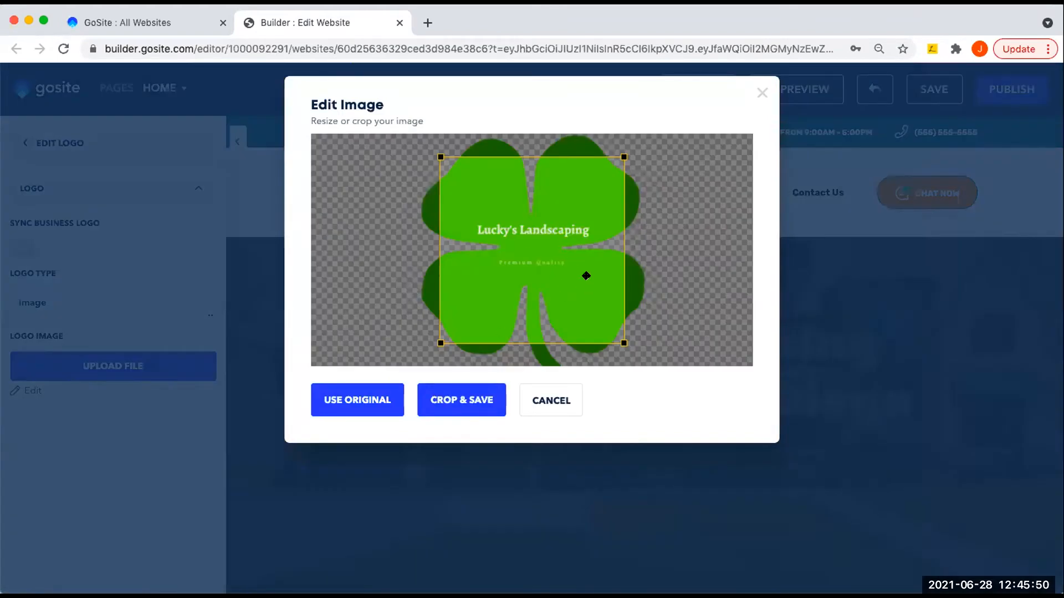
# Use the original uncropped logo image and shrink it in the header to a small icon.
pyautogui.scroll(-2, 568, 238)
pyautogui.scroll(3, 584, 251)
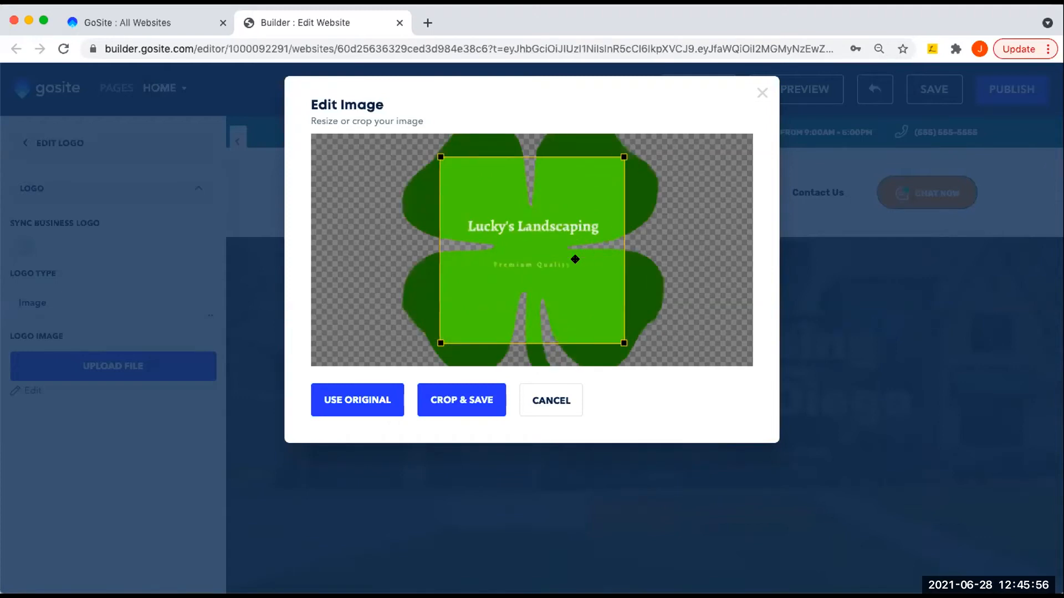
pyautogui.click(366, 394)
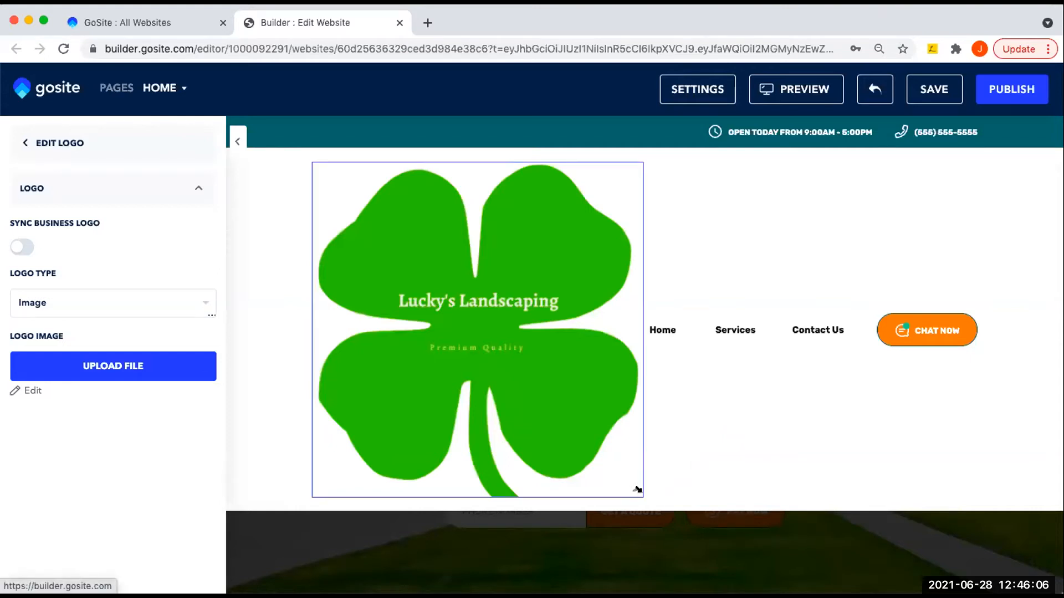
pyautogui.moveTo(639, 490); pyautogui.dragTo(375, 197)
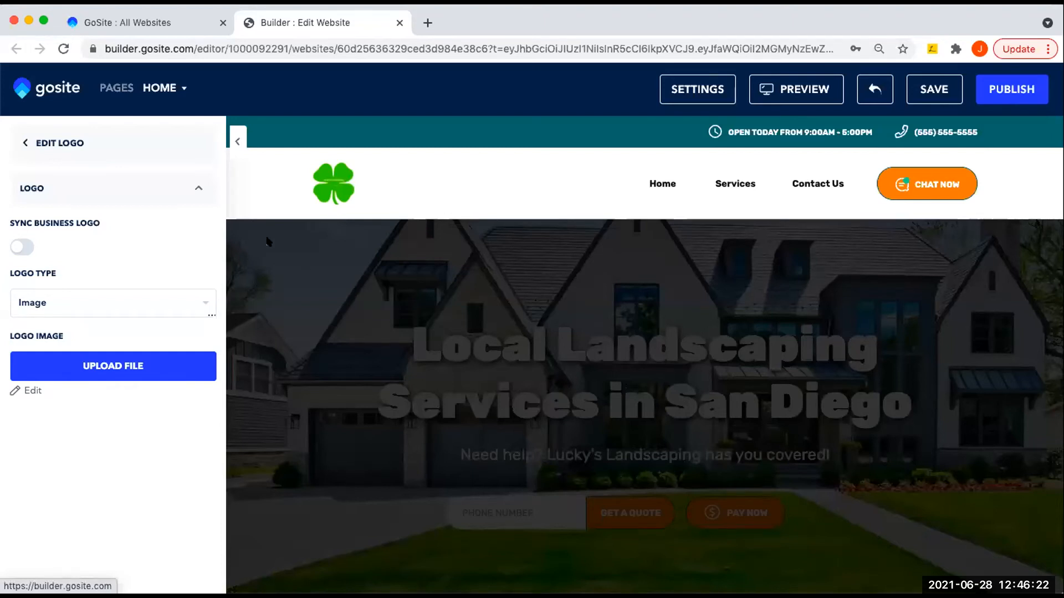
# Change the header design to the Nuevo Jardin layout with the white menu box over the banner.
pyautogui.click(24, 144)
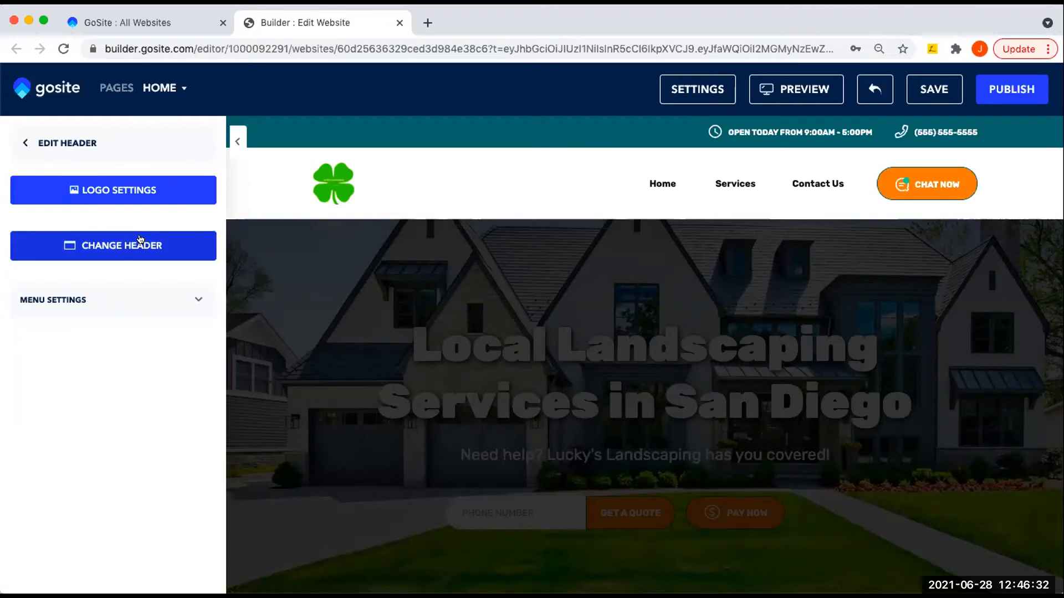
pyautogui.click(122, 244)
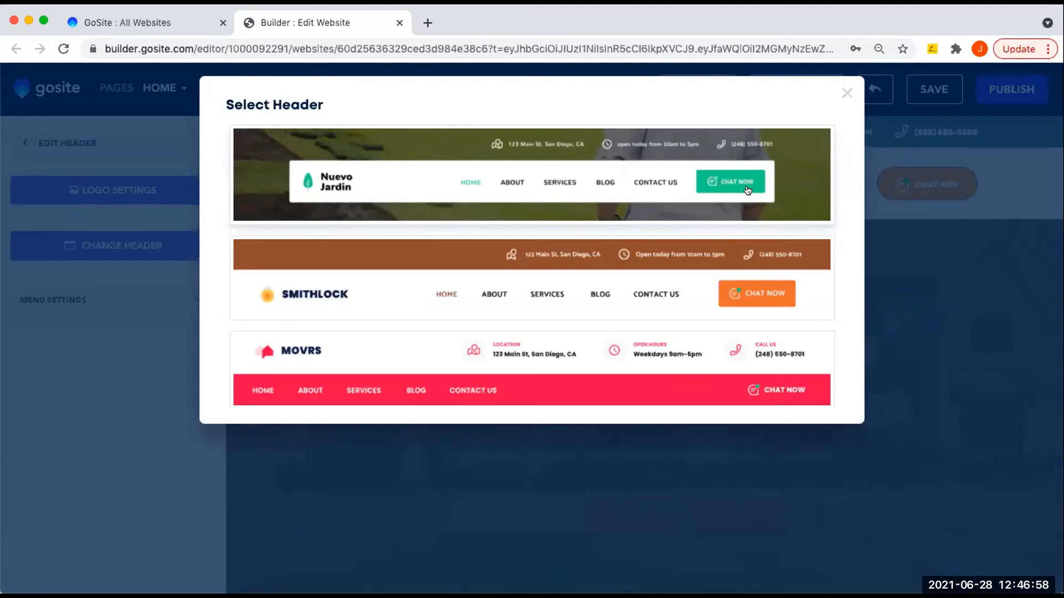
pyautogui.click(580, 160)
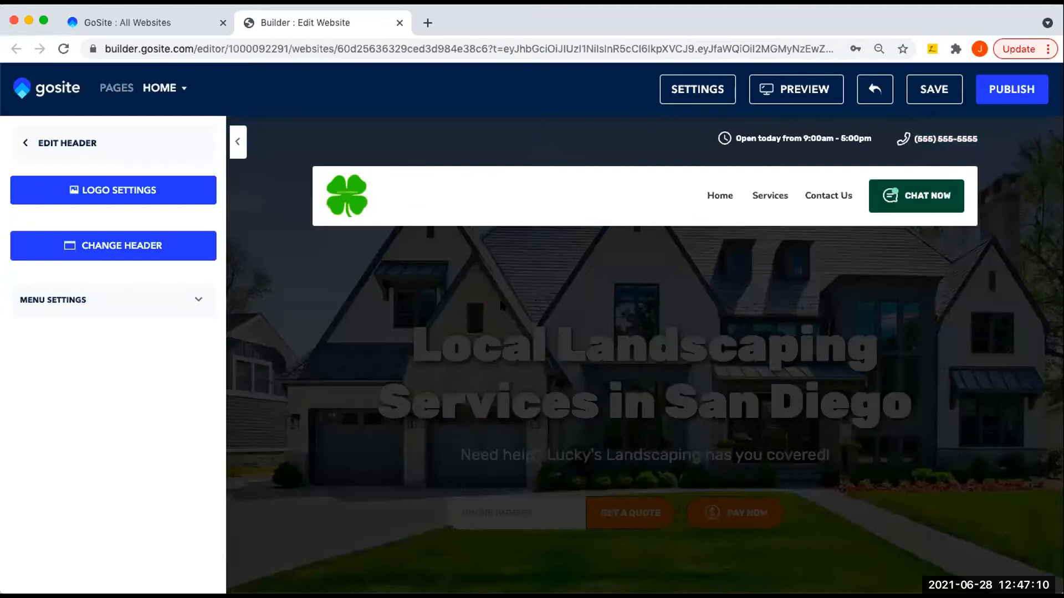
# Set the header's top color to a nearly opaque green, rgba(65, 174, 68, 0.98), in the menu settings.
pyautogui.click(192, 299)
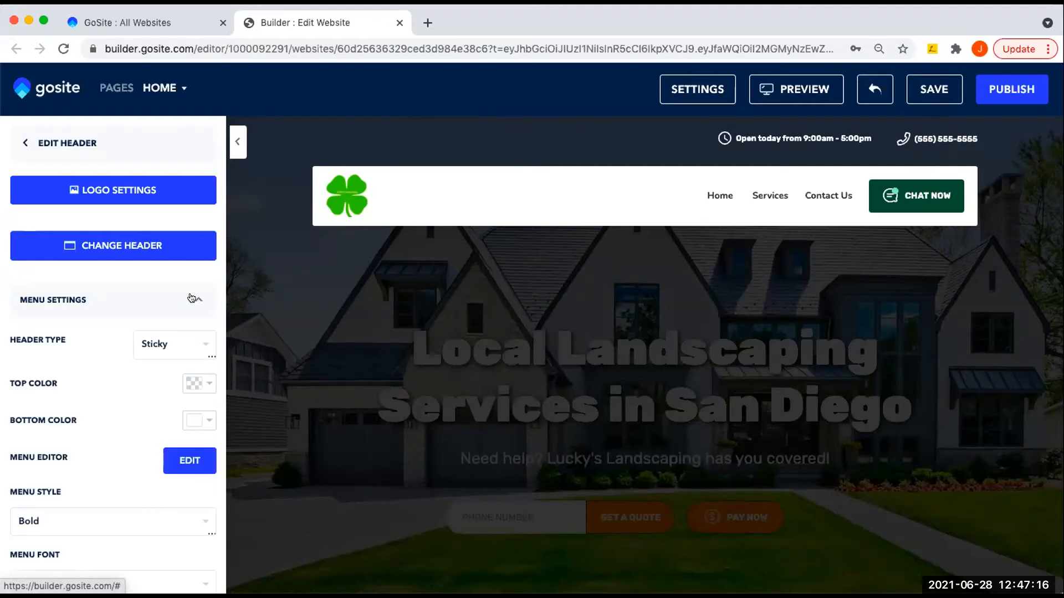
pyautogui.scroll(-2, 161, 377)
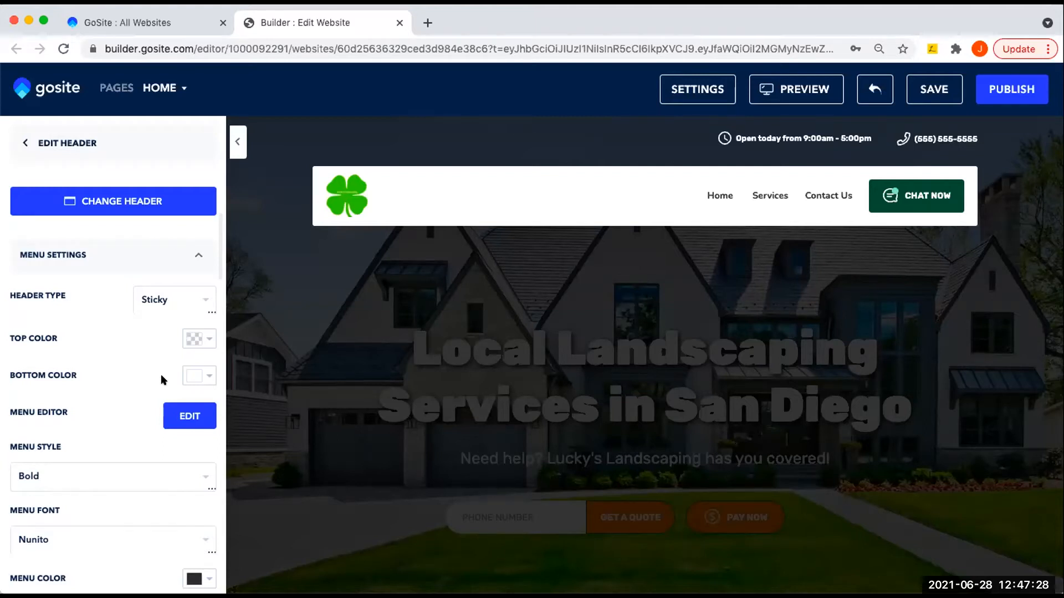
pyautogui.scroll(-1, 161, 374)
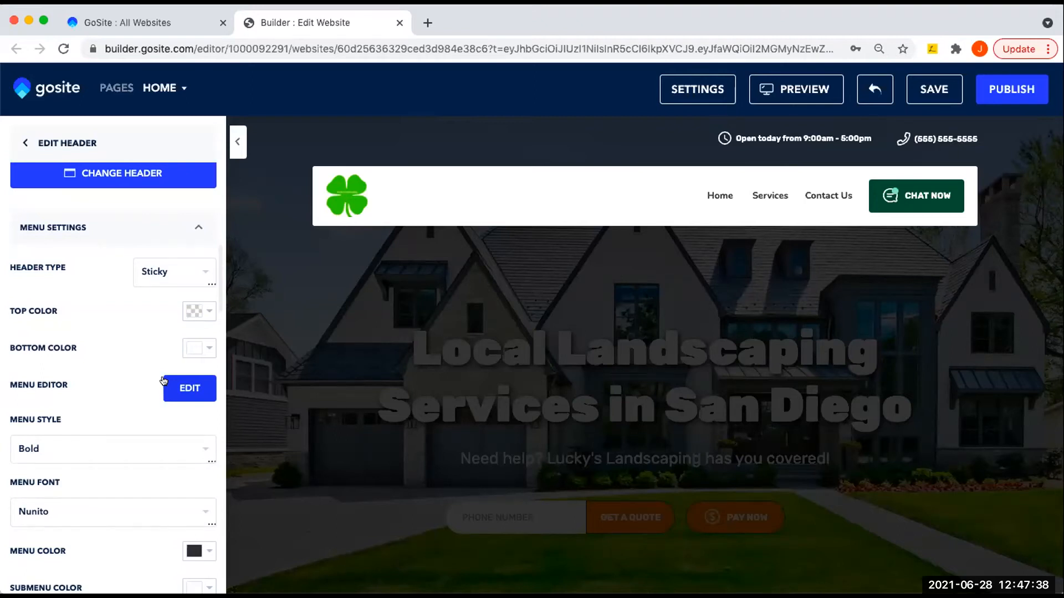
pyautogui.click(203, 309)
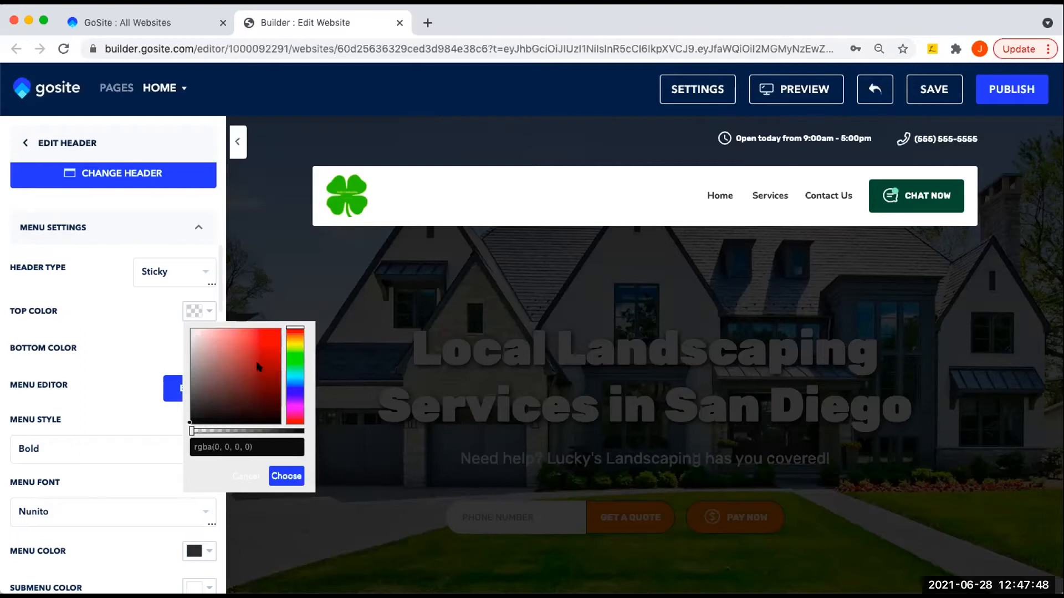
pyautogui.moveTo(295, 329)
pyautogui.mouseDown()
pyautogui.moveTo(295, 372)
pyautogui.moveTo(295, 337)
pyautogui.mouseUp()
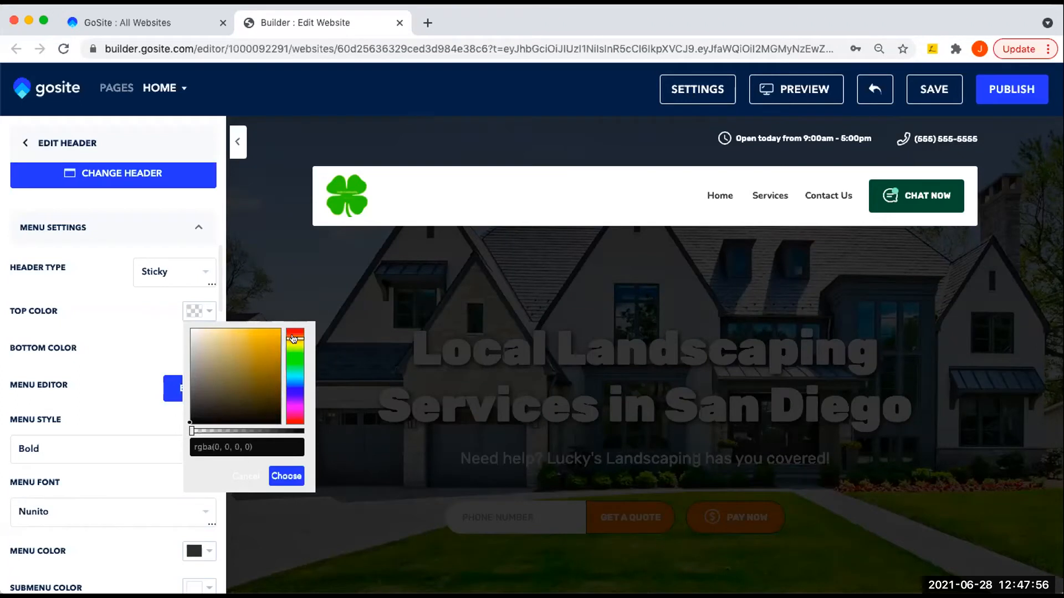
pyautogui.moveTo(293, 339); pyautogui.dragTo(295, 360)
pyautogui.click(244, 358)
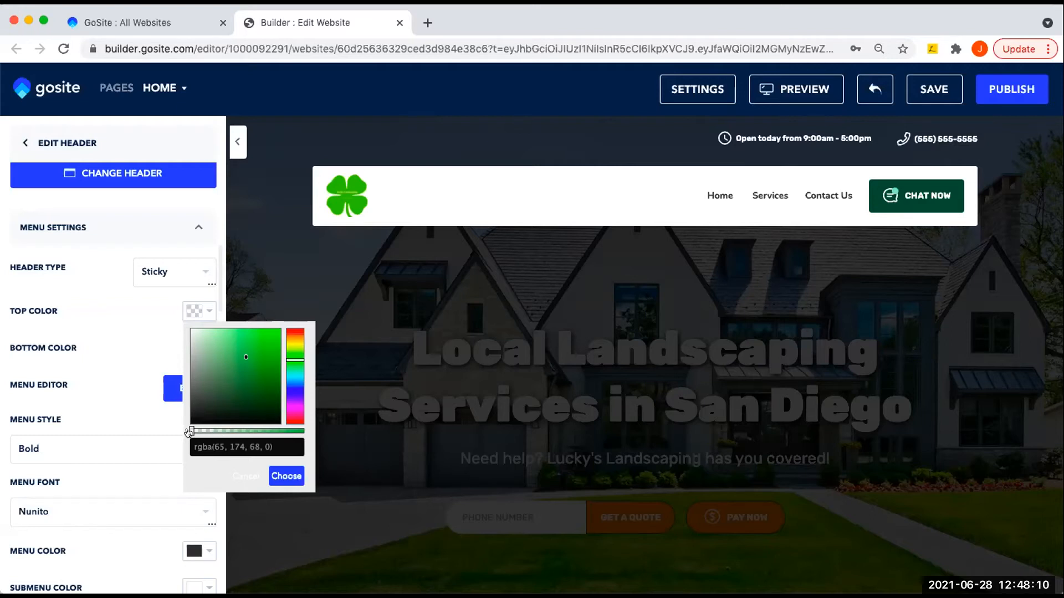
pyautogui.moveTo(190, 432); pyautogui.dragTo(303, 432)
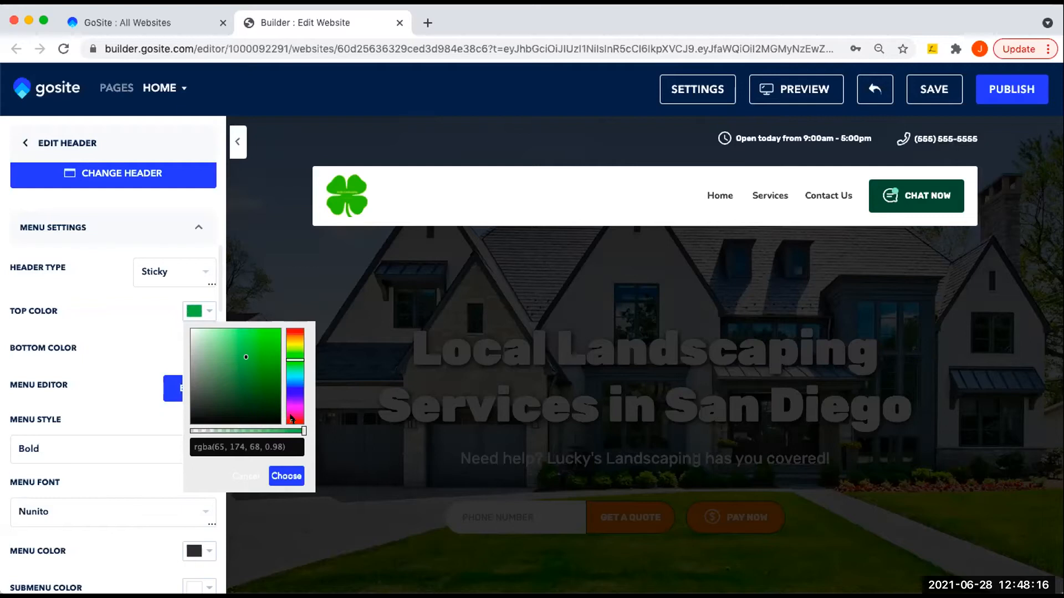
pyautogui.click(287, 476)
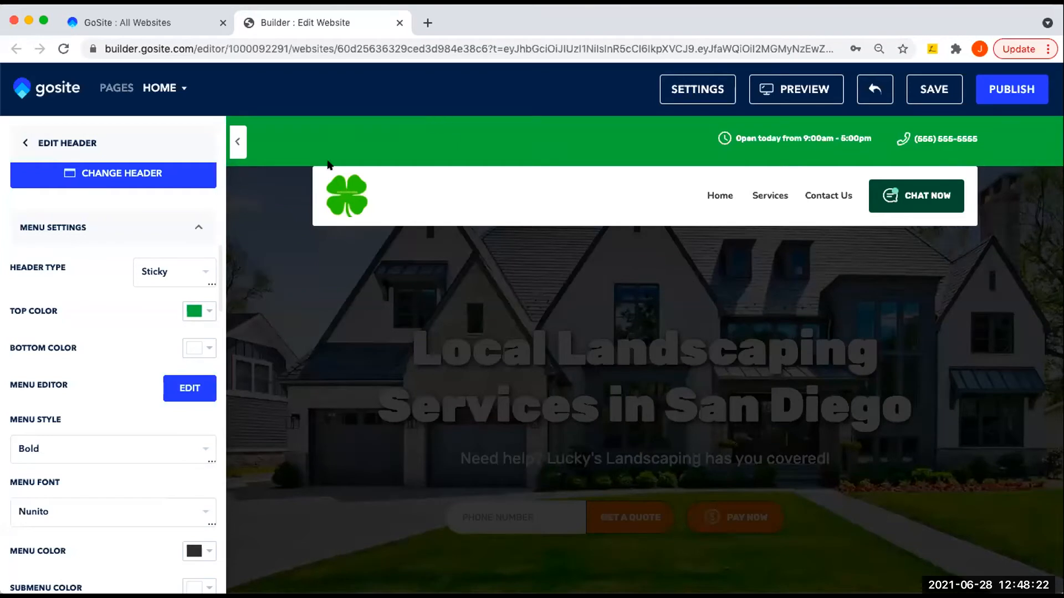
# Copy the header's top color value, rgba(65, 174, 68, 0.98), and apply it as the bottom color.
pyautogui.click(205, 310)
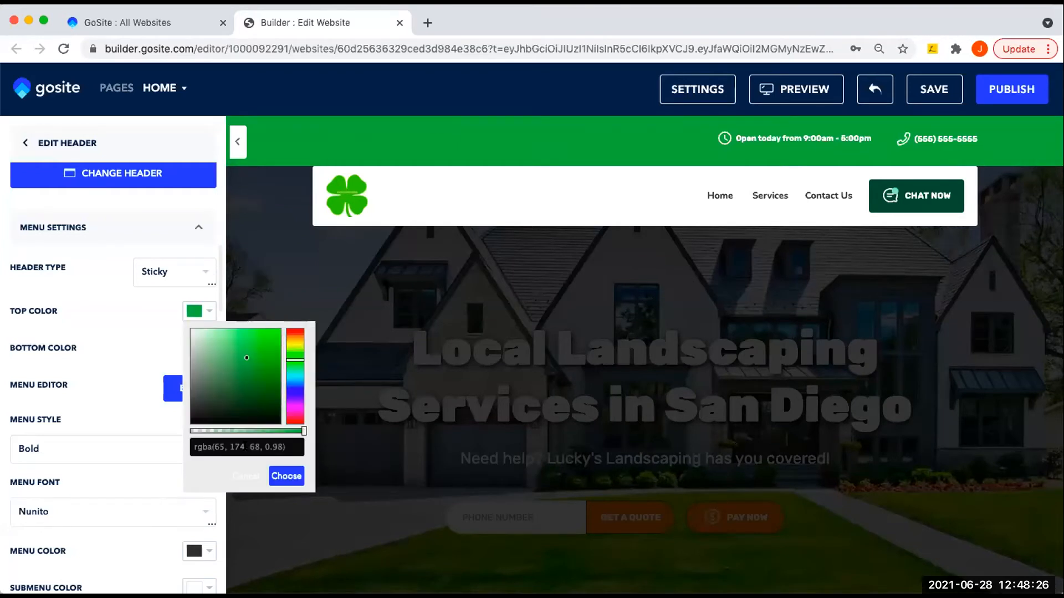
pyautogui.tripleClick(247, 447)
pyautogui.press('super+c')
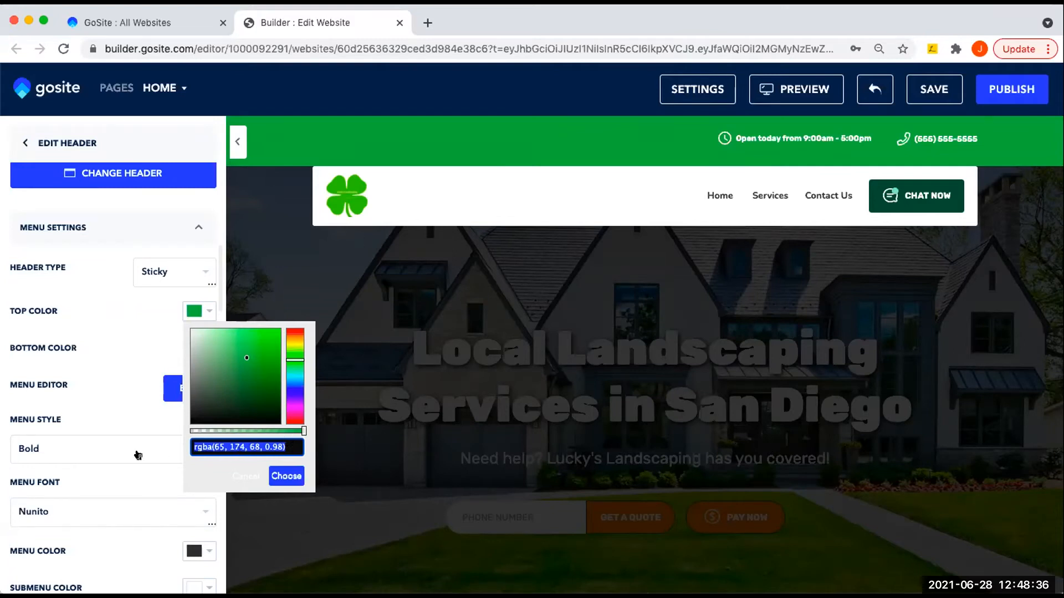
pyautogui.click(135, 335)
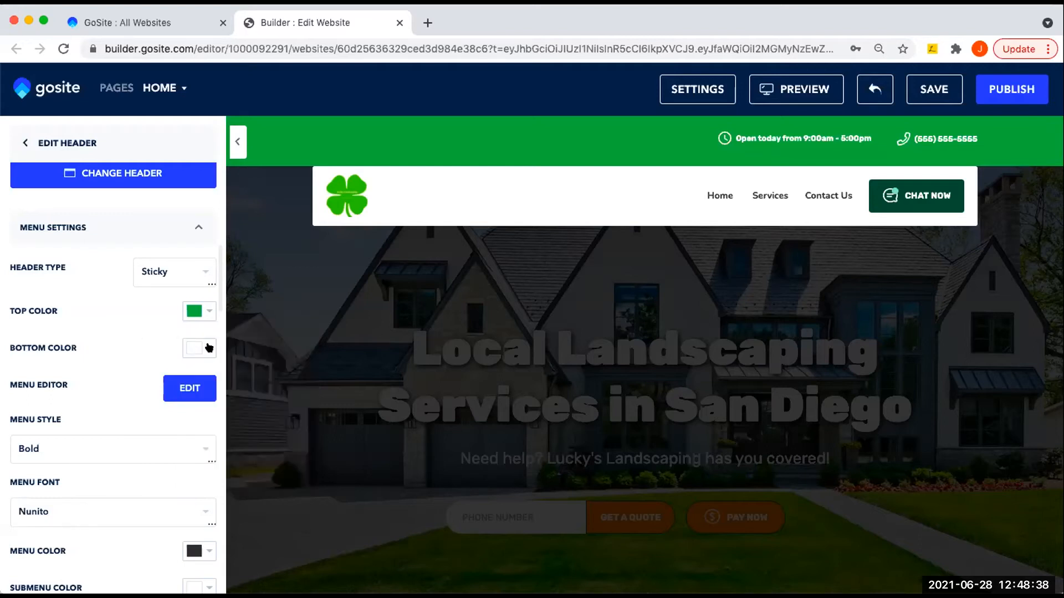
pyautogui.click(206, 348)
pyautogui.doubleClick(232, 483)
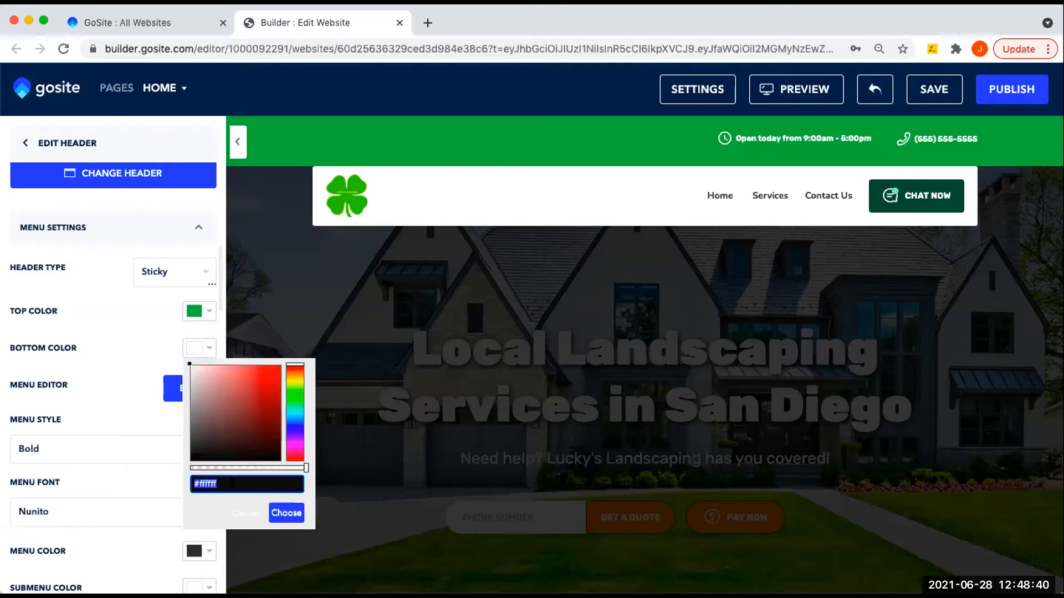
pyautogui.press('super+v')
pyautogui.click(283, 511)
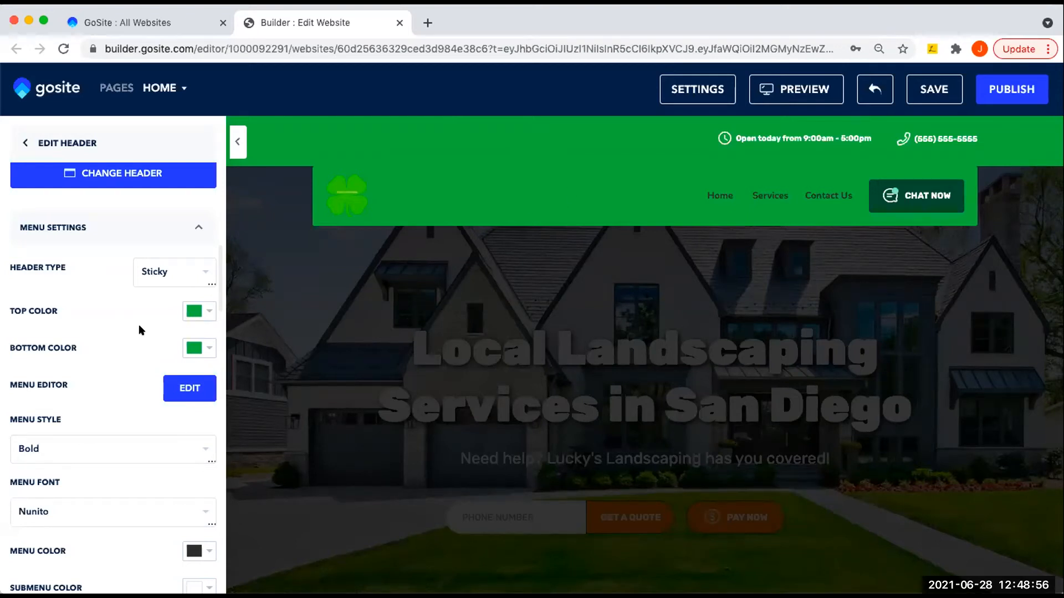
# Try the Hamburger Menu type for the header and expand its page list in the preview to check it.
pyautogui.scroll(-2, 148, 393)
pyautogui.scroll(-5, 150, 395)
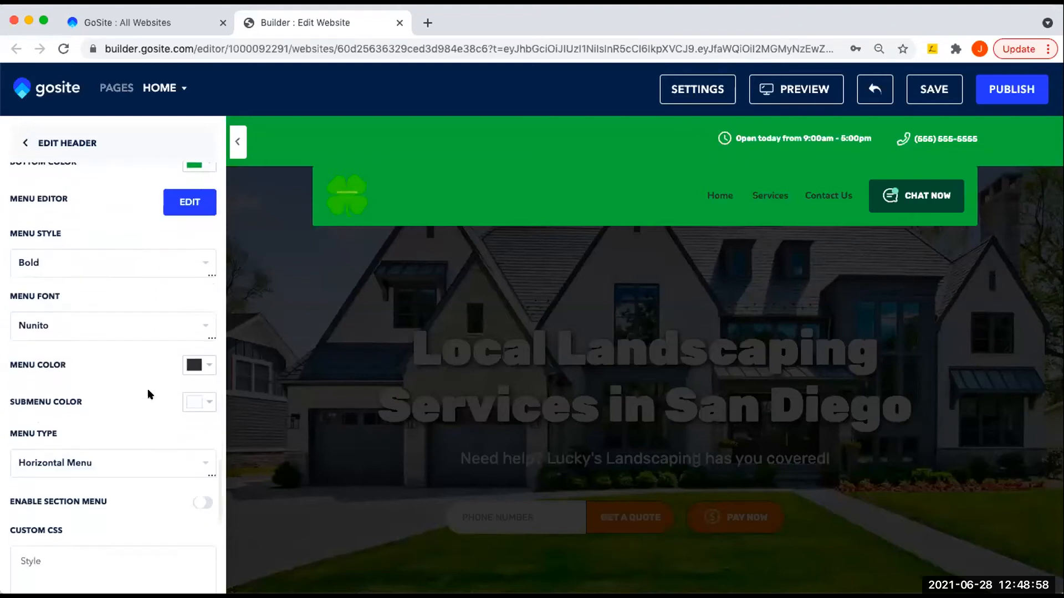
pyautogui.scroll(5, 150, 395)
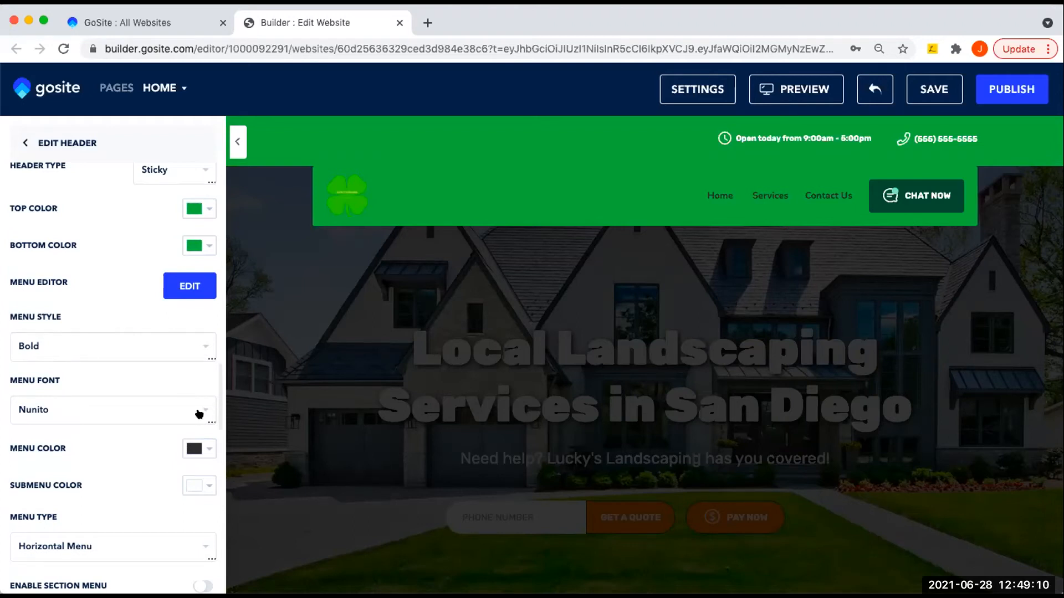
pyautogui.scroll(-3, 196, 409)
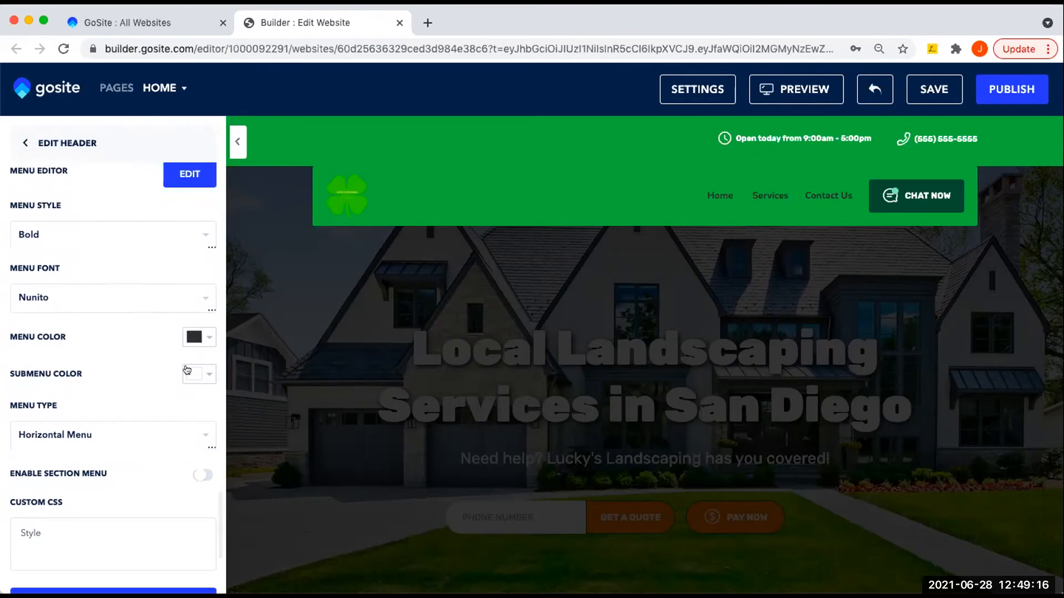
pyautogui.scroll(-1, 145, 403)
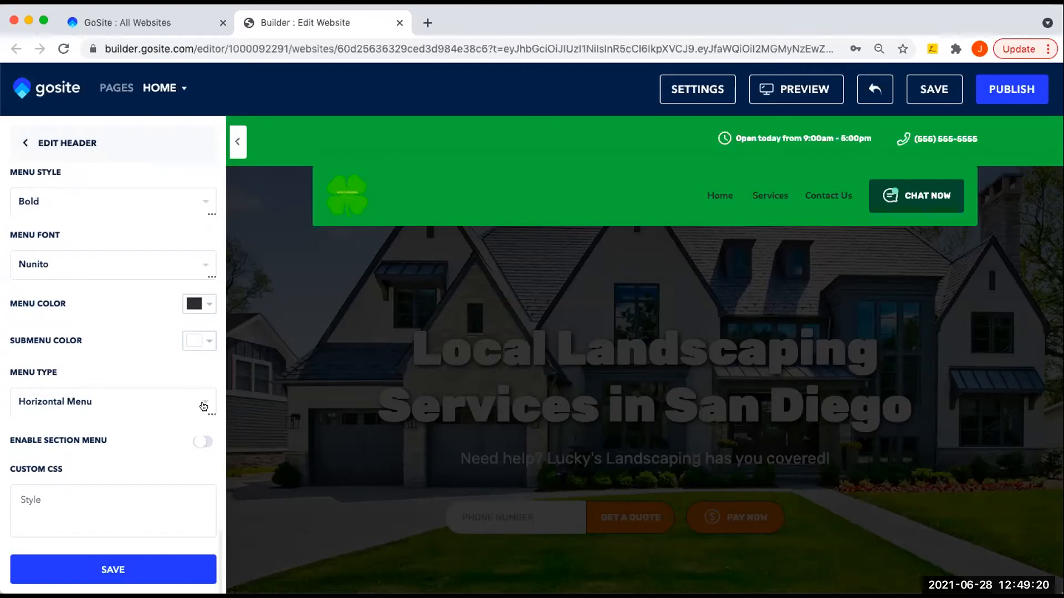
pyautogui.click(203, 403)
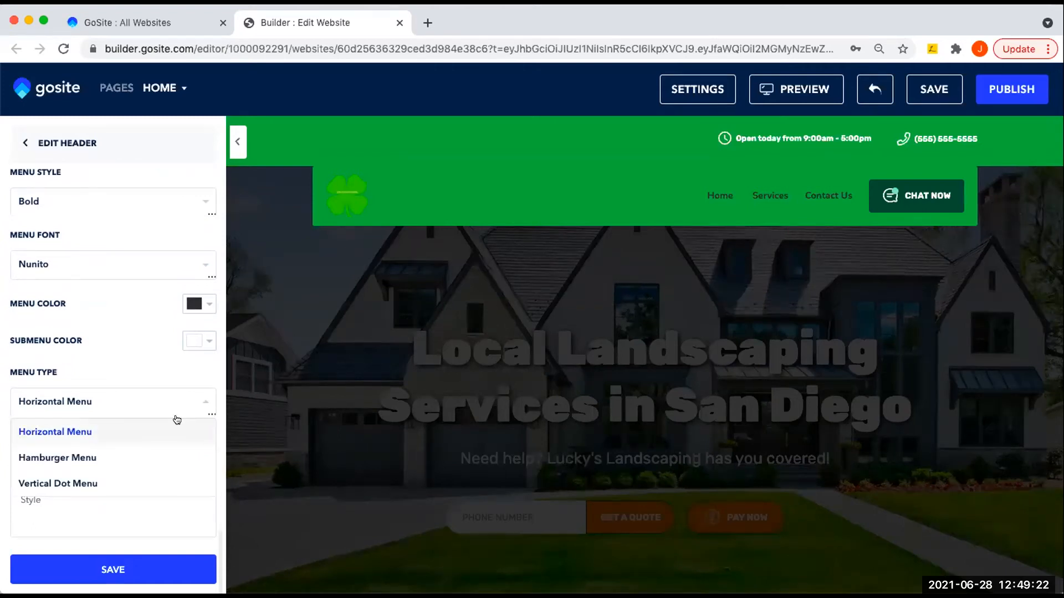
pyautogui.click(78, 455)
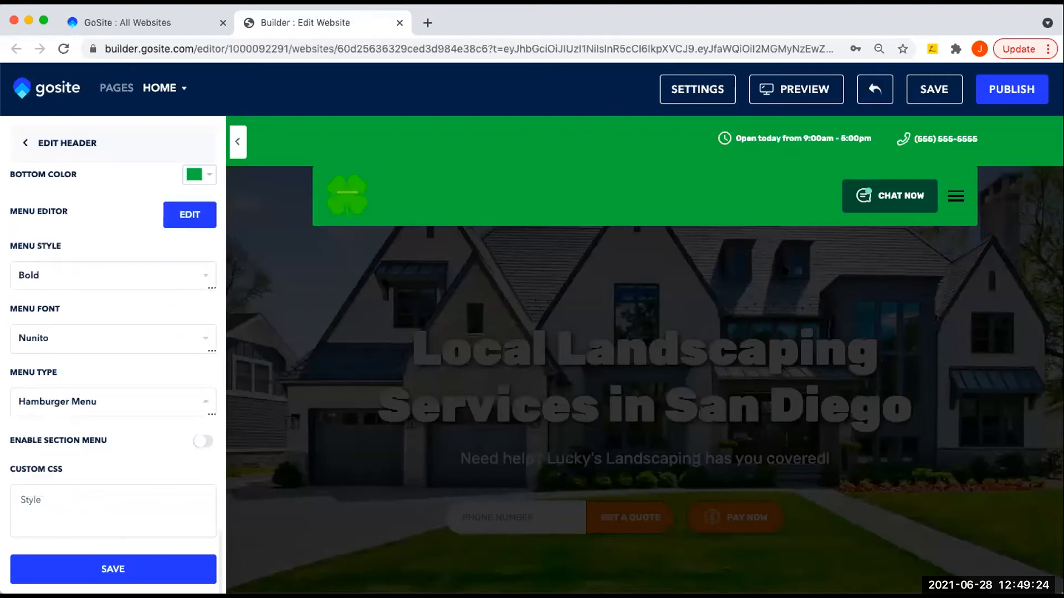
pyautogui.click(955, 196)
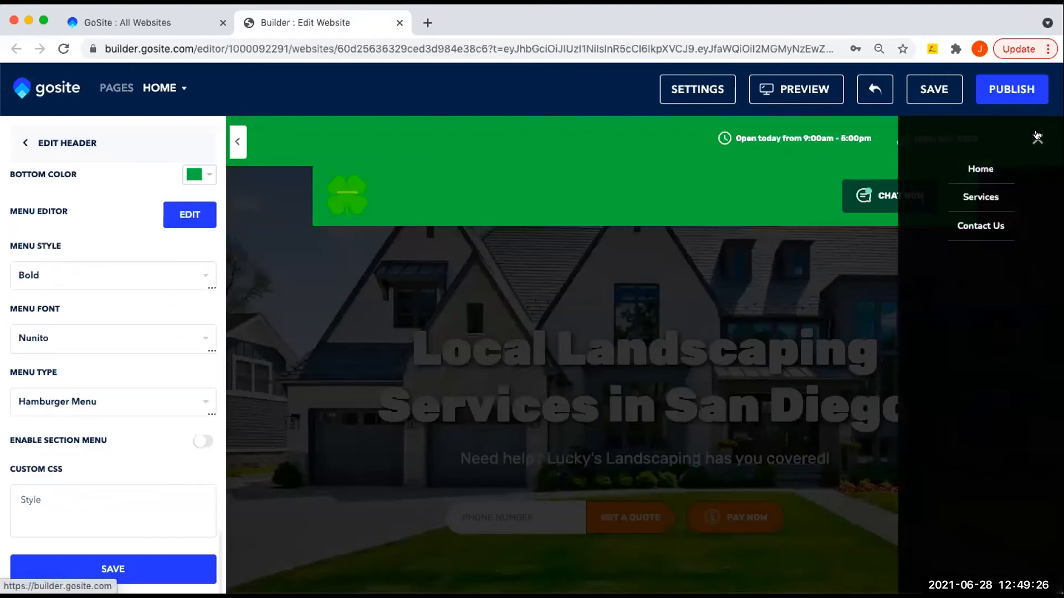
pyautogui.click(1037, 137)
# Try the Vertical Dot Menu type for the header and switch the menu type back to Horizontal Menu.
pyautogui.click(204, 404)
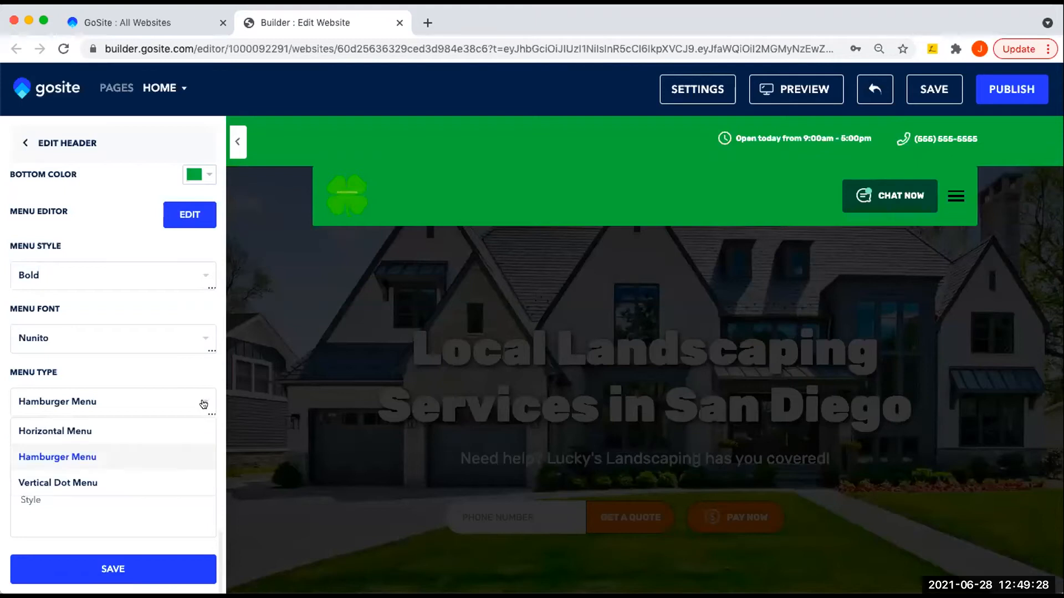
pyautogui.click(78, 482)
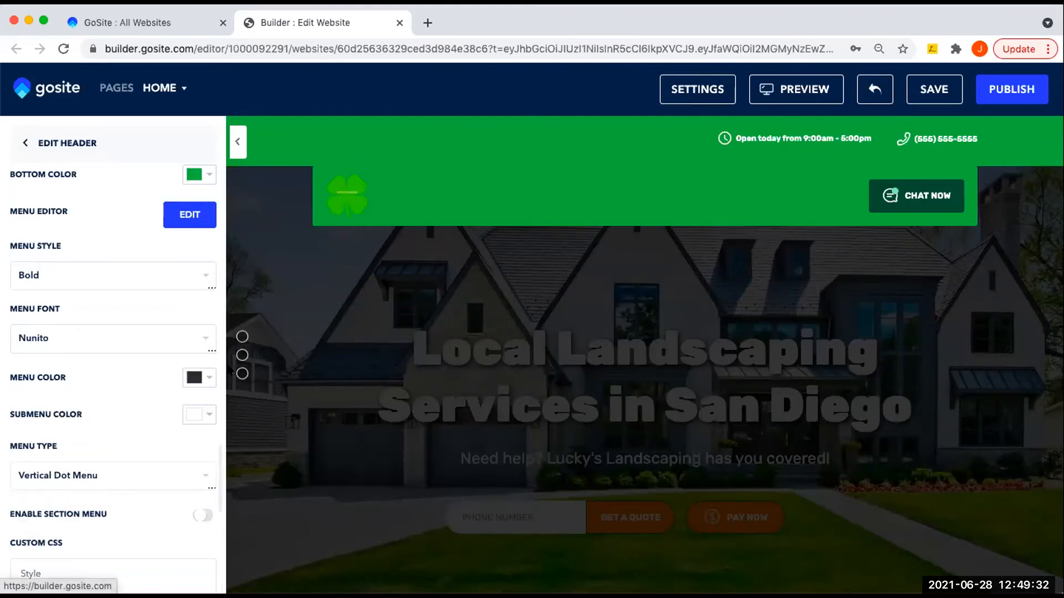
pyautogui.click(204, 473)
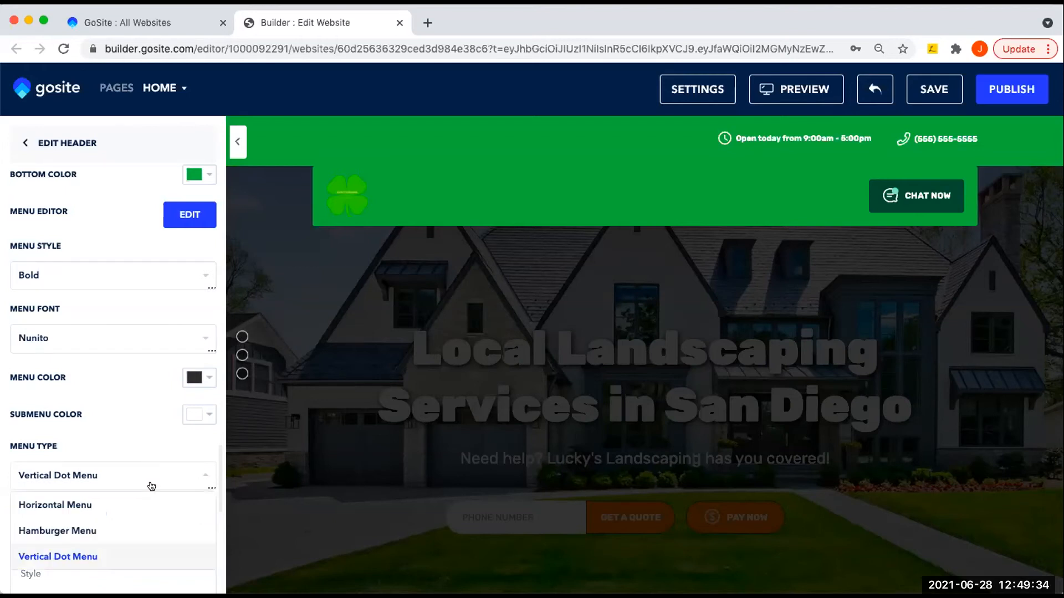
pyautogui.click(115, 501)
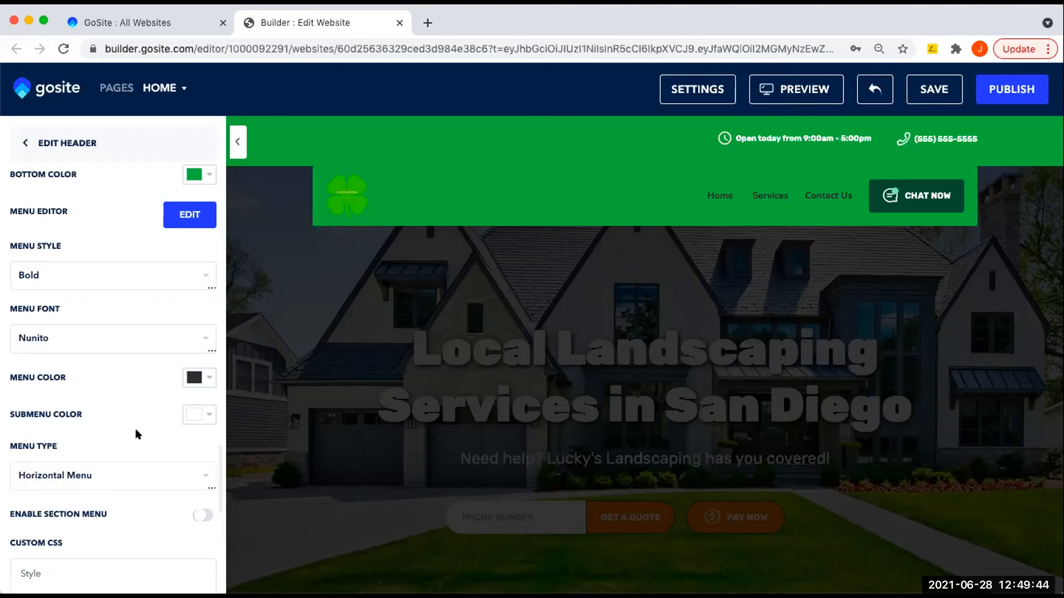
# Leave the header settings and open the home page banner for editing.
pyautogui.scroll(-3, 138, 433)
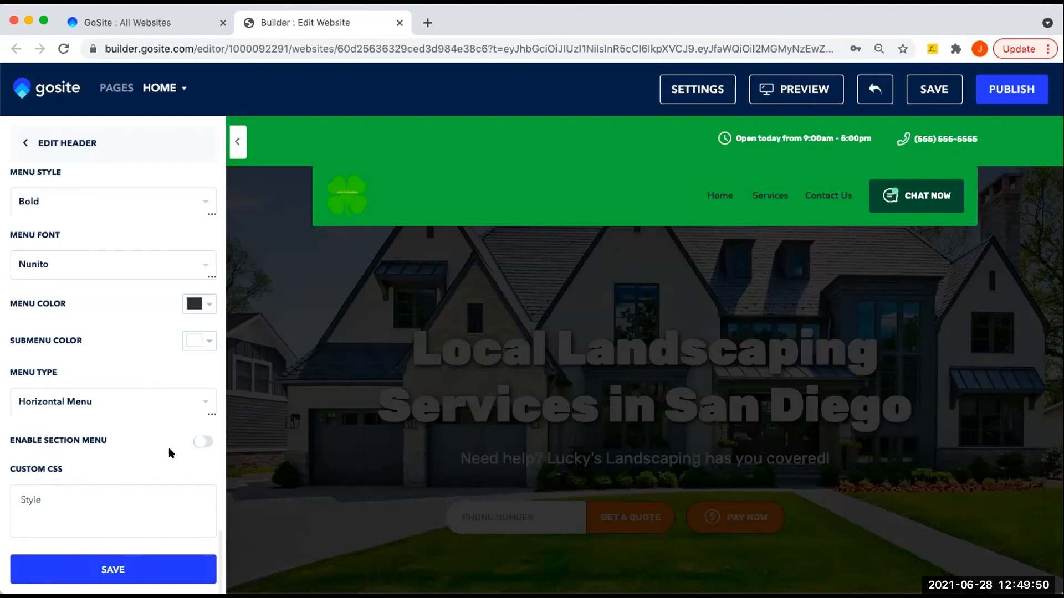
pyautogui.scroll(6, 161, 426)
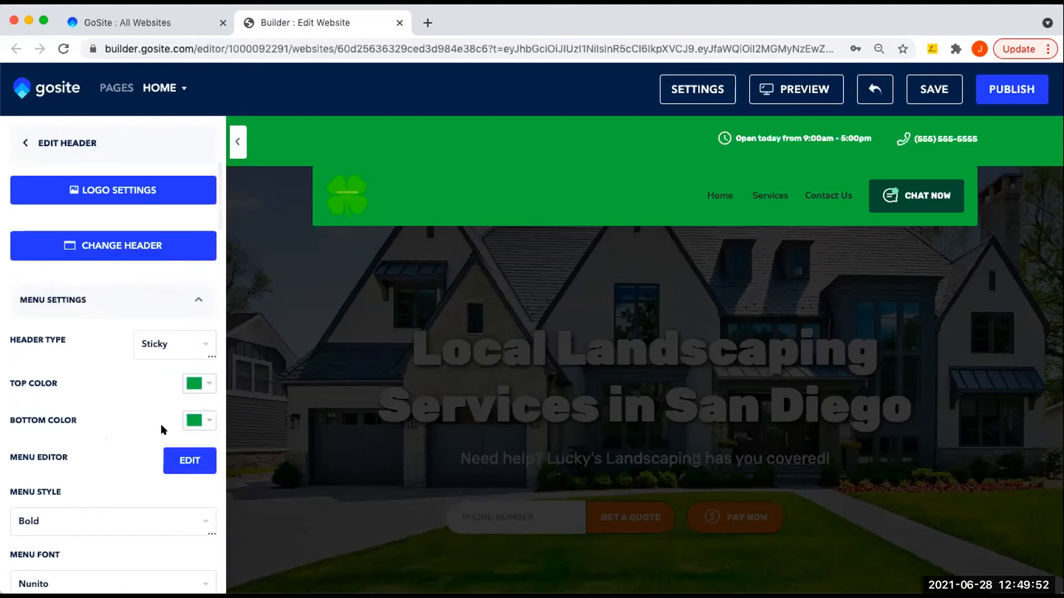
pyautogui.click(23, 145)
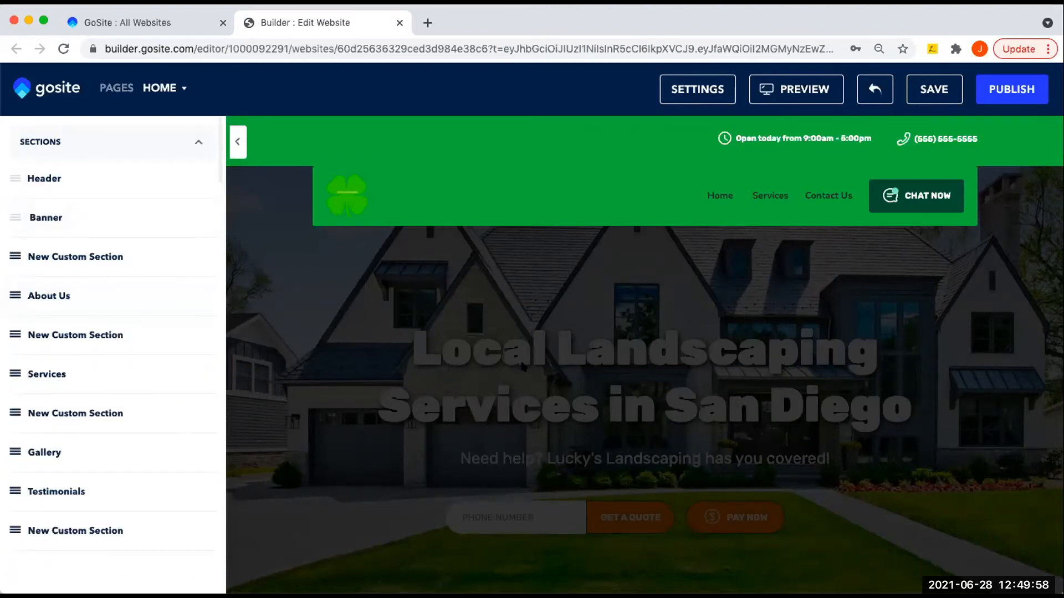
pyautogui.moveTo(551, 370)
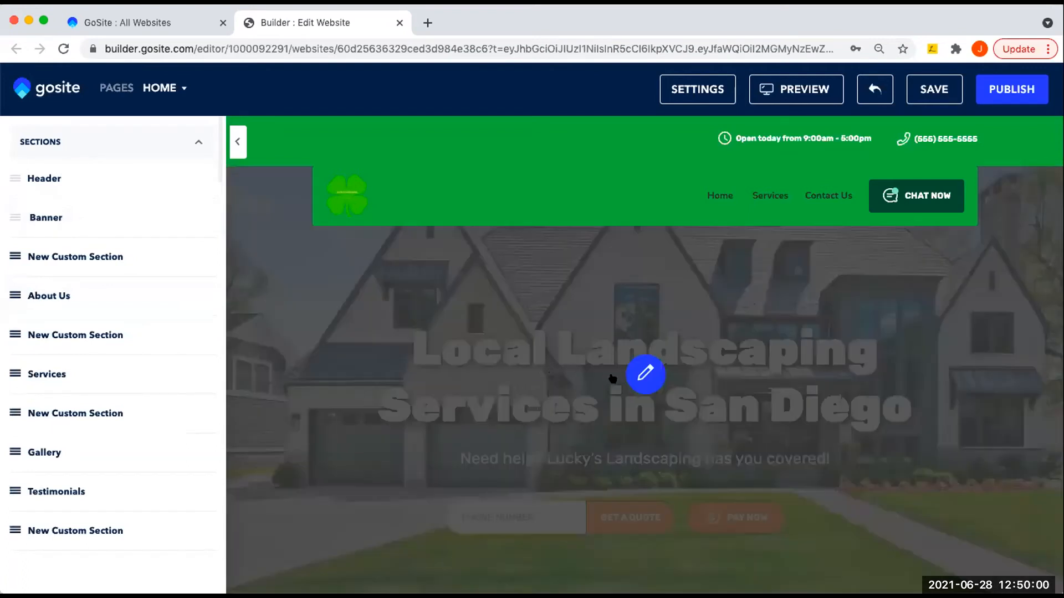
pyautogui.click(605, 379)
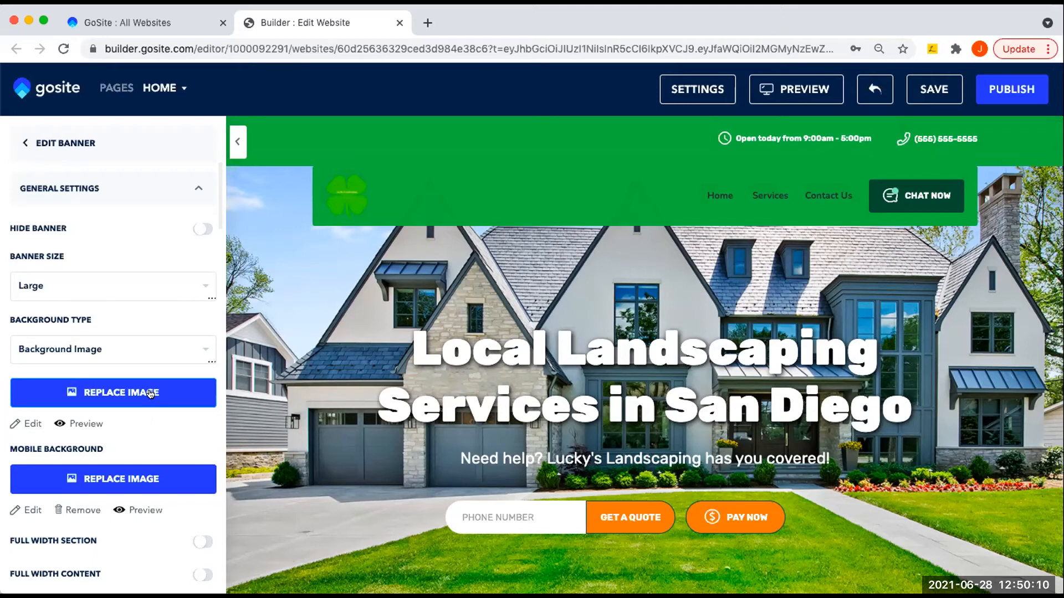
# Browse the static designs offered for changing the banner and close the selection without choosing one.
pyautogui.scroll(-5, 155, 362)
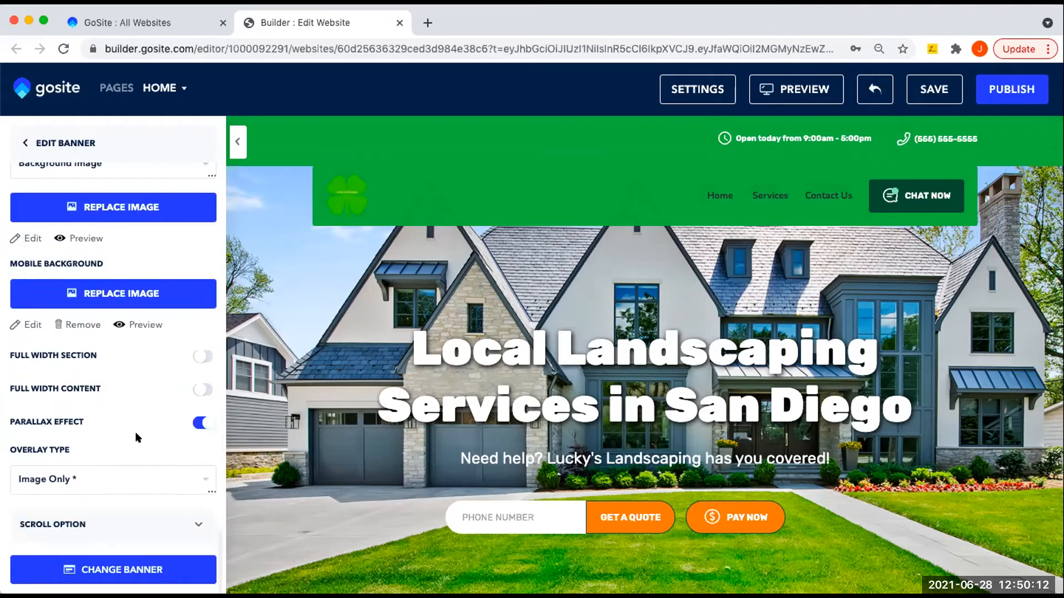
pyautogui.click(121, 571)
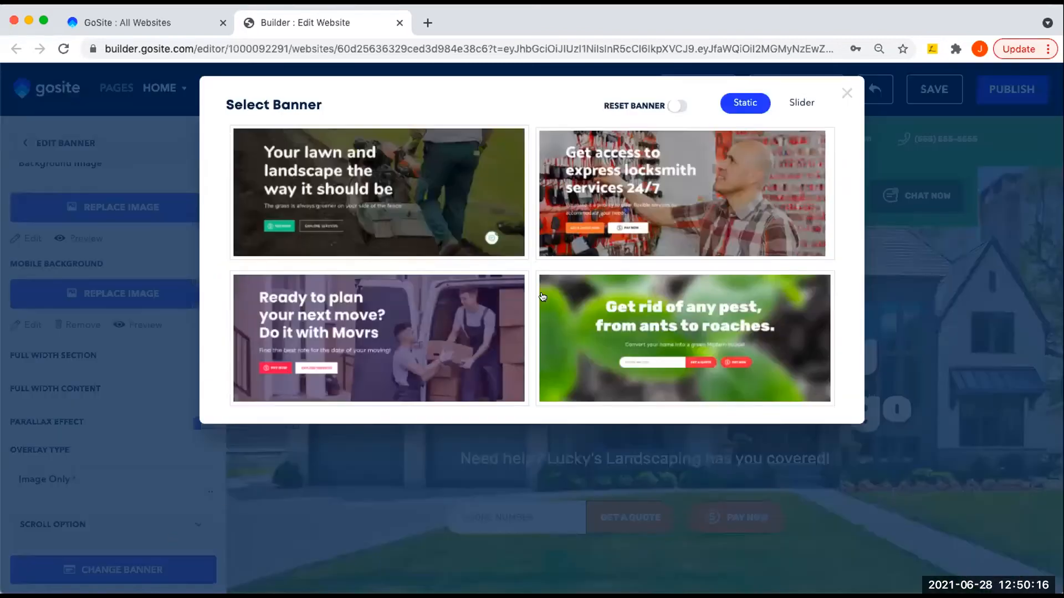
pyautogui.scroll(-5, 527, 264)
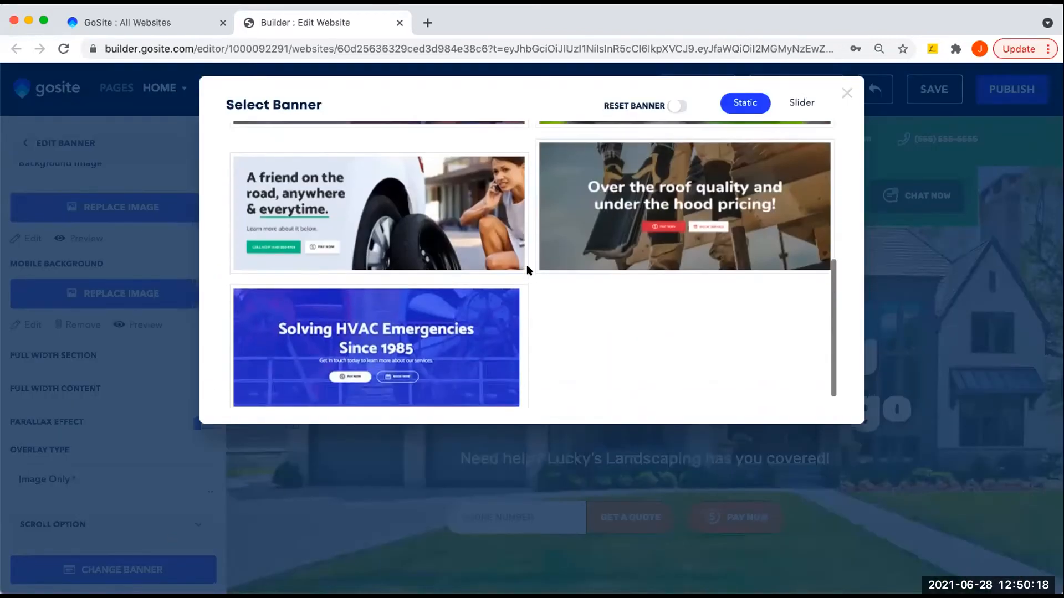
pyautogui.scroll(5, 528, 269)
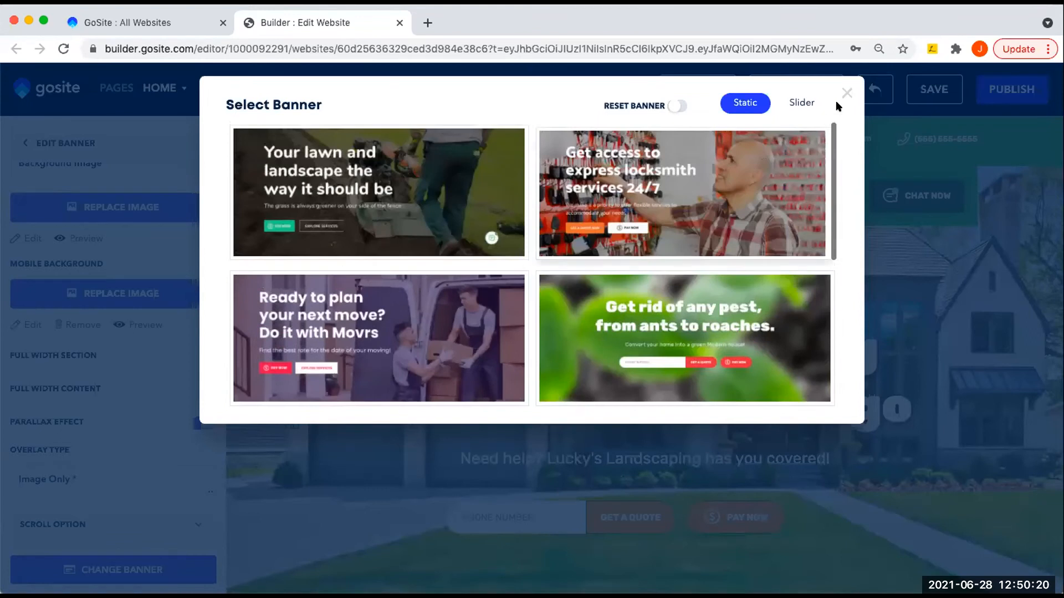
pyautogui.click(846, 92)
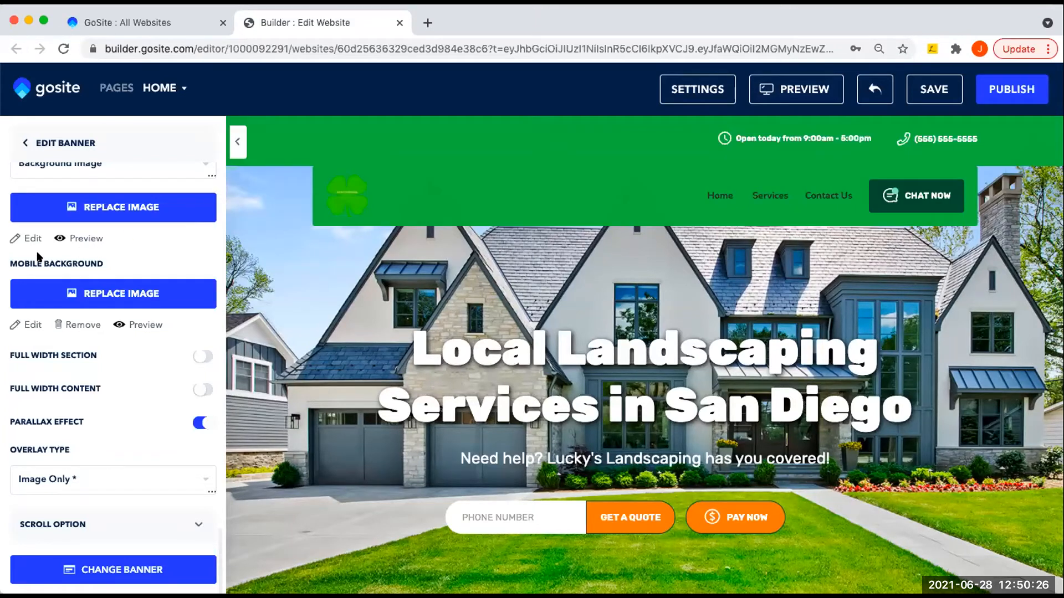
pyautogui.scroll(3, 118, 378)
pyautogui.scroll(1, 118, 378)
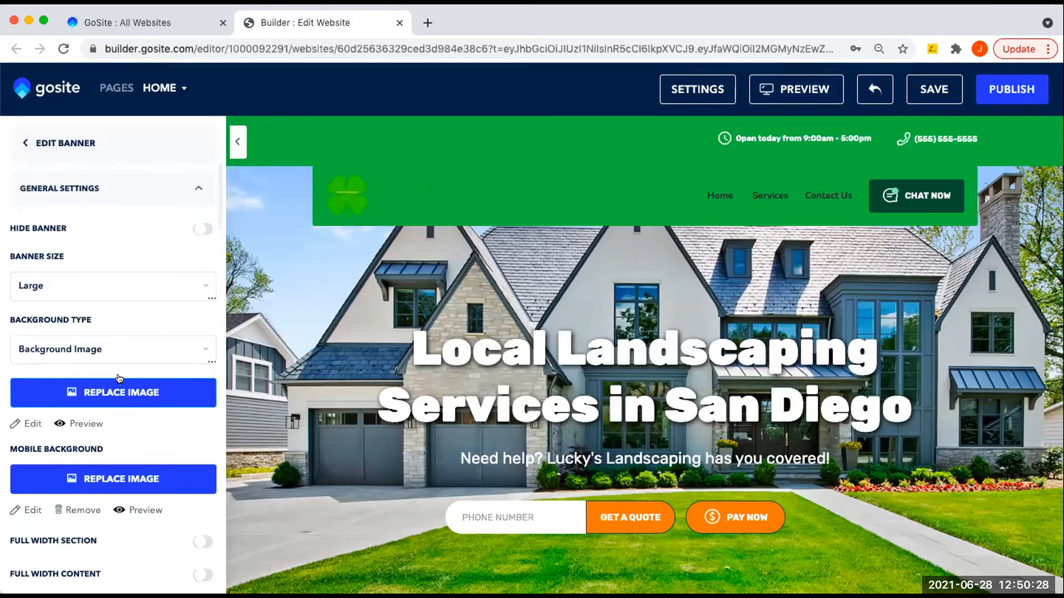
# Check the banner's background type choices and open the GoSite stock images for replacing the background image.
pyautogui.click(202, 350)
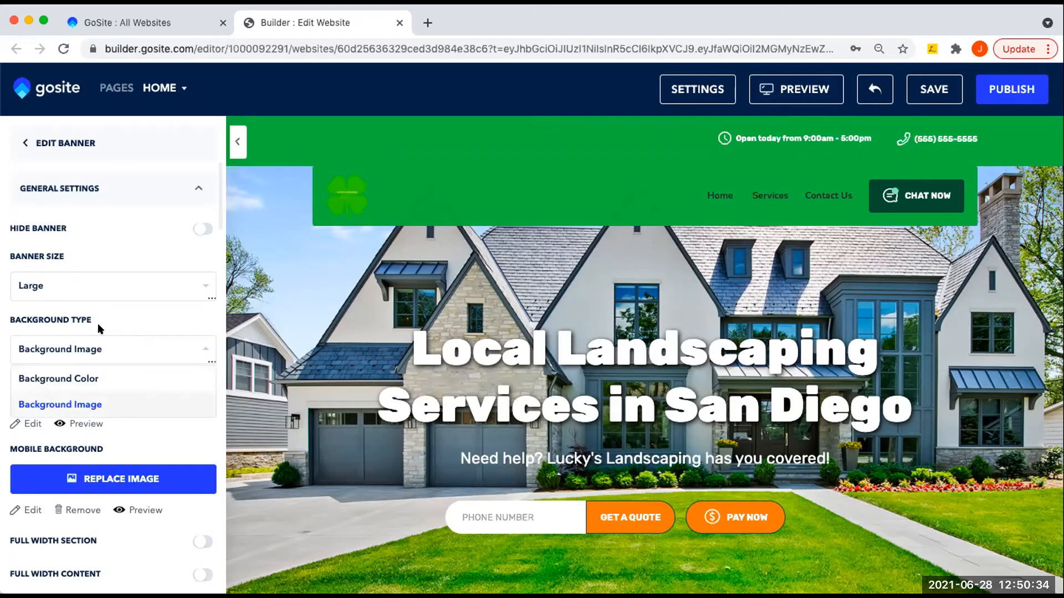
pyautogui.click(170, 322)
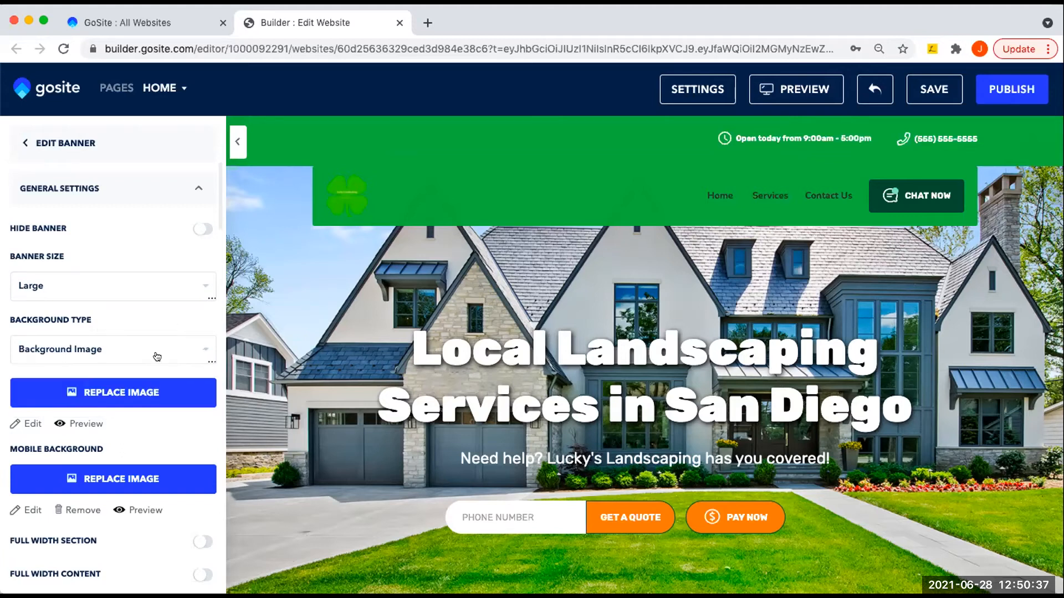
pyautogui.click(128, 392)
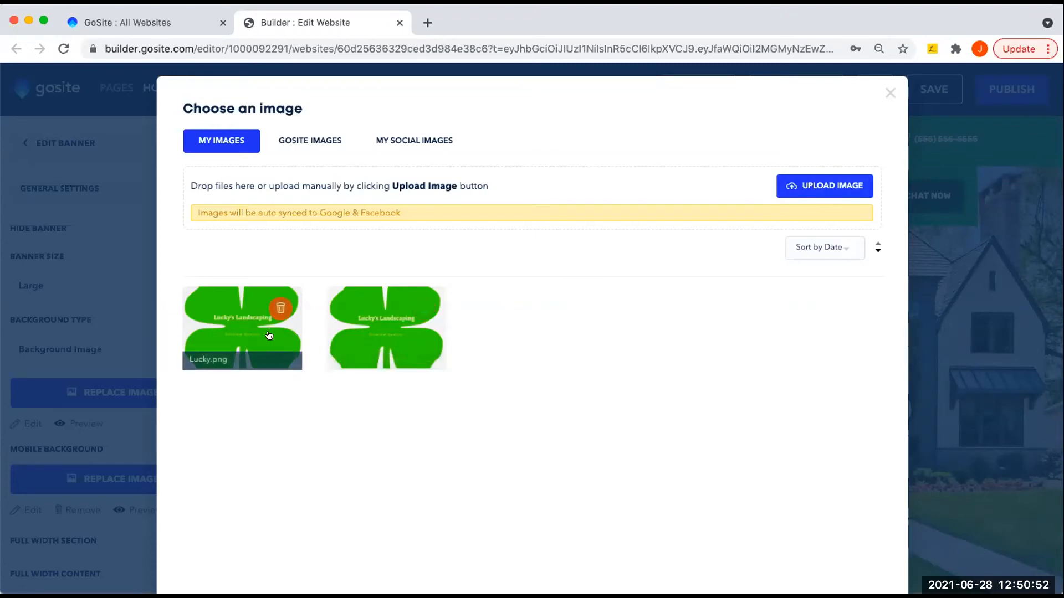
pyautogui.click(318, 139)
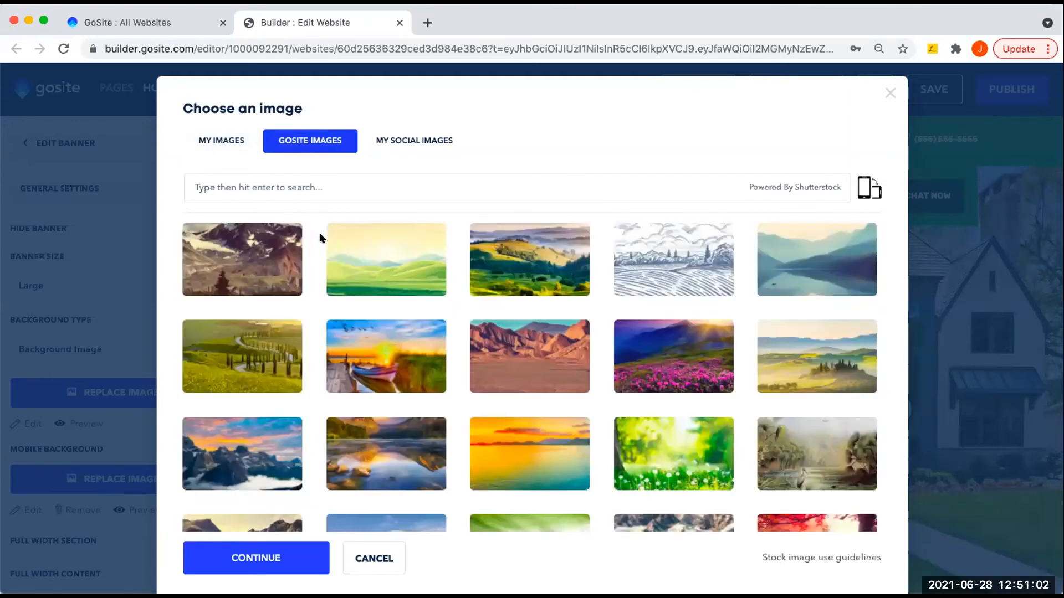
# Search the GoSite images for landscaping, look through the offered pictures and close the image chooser without picking one.
pyautogui.click(297, 188)
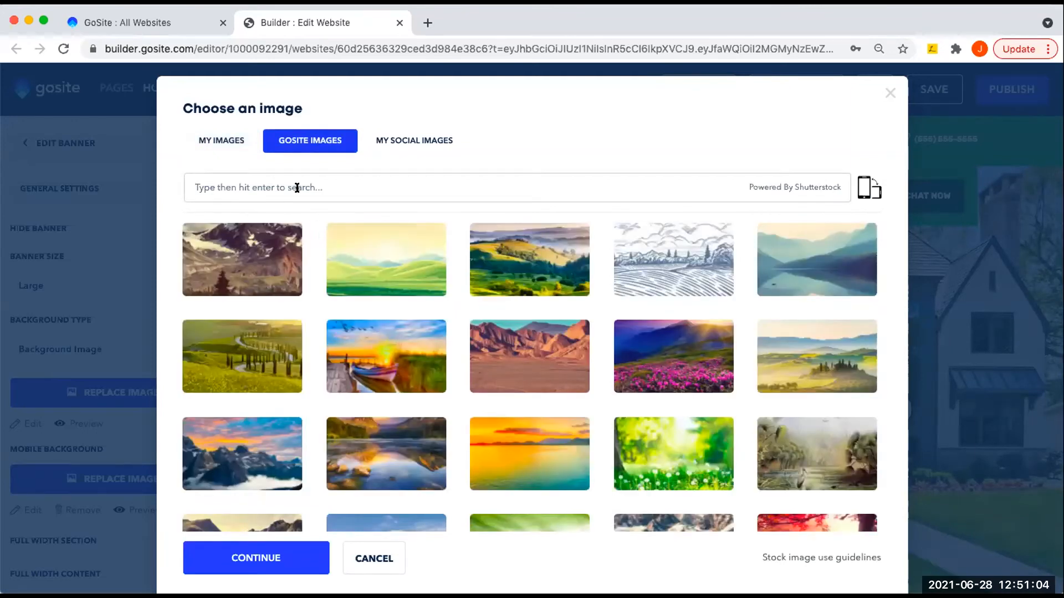
pyautogui.write('landscaping')
pyautogui.press('Return')
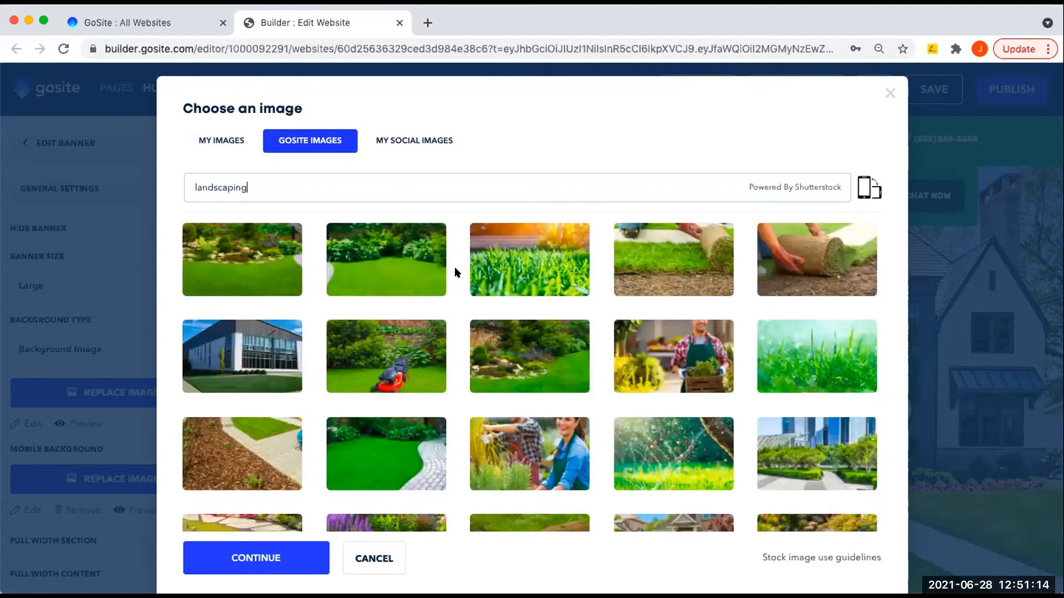
pyautogui.scroll(-5, 454, 272)
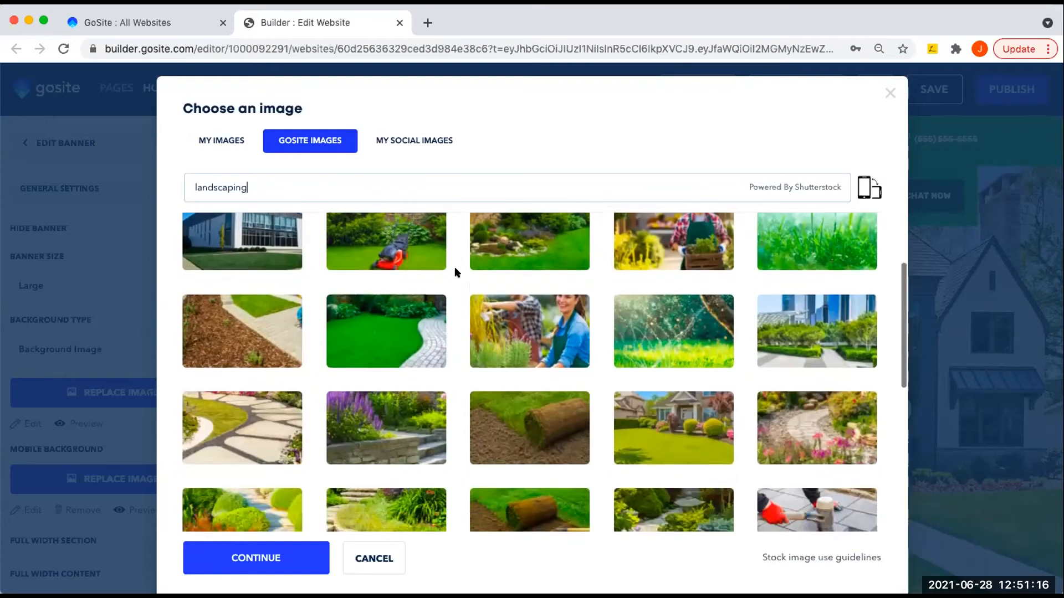
pyautogui.scroll(-1, 454, 271)
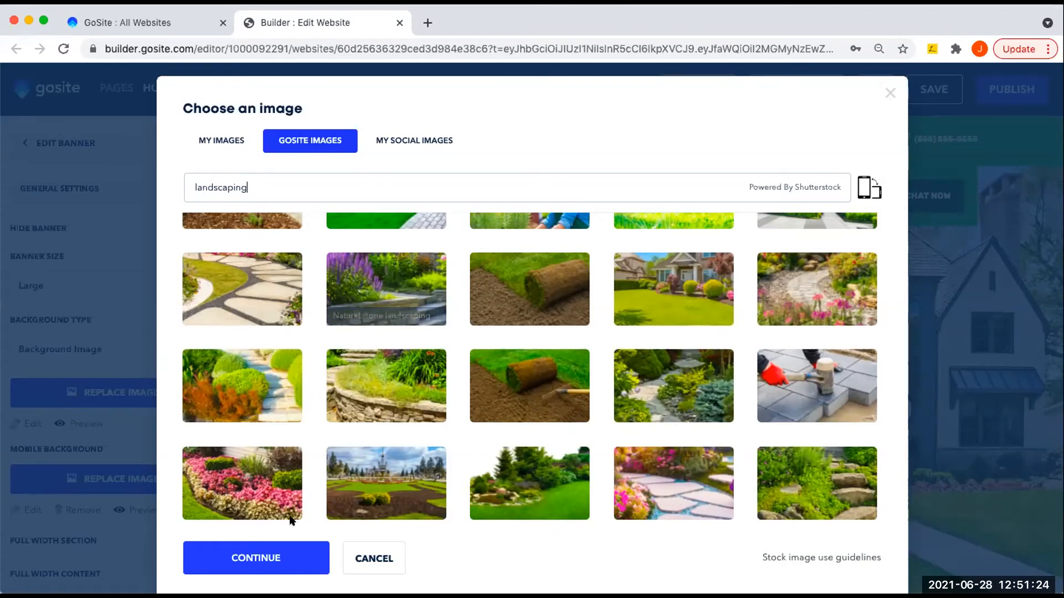
pyautogui.click(368, 552)
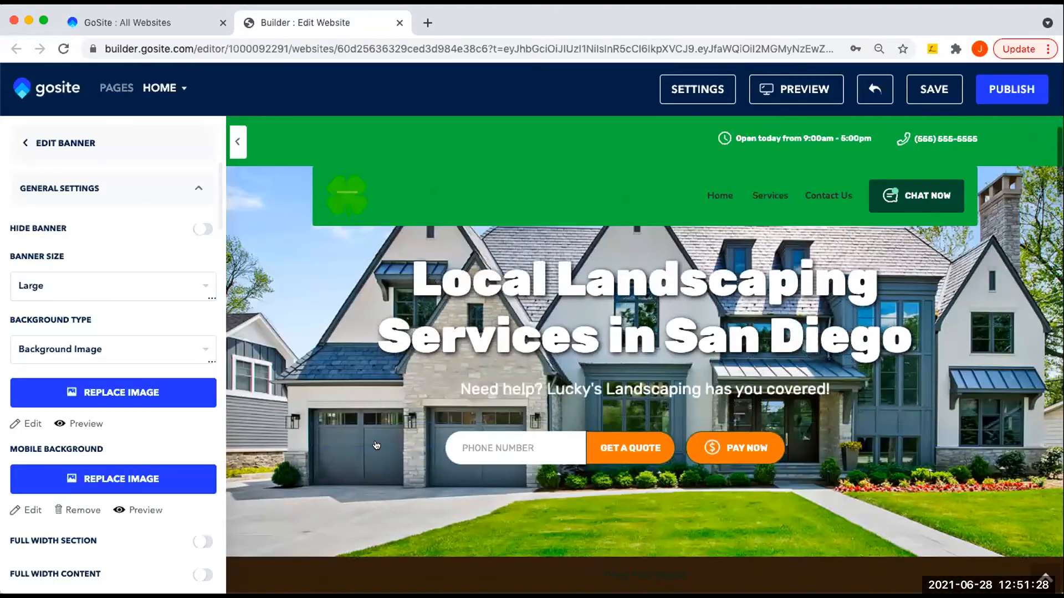
# Set the banner's overlay type to Color.
pyautogui.scroll(-1, 168, 429)
pyautogui.scroll(-1, 168, 429)
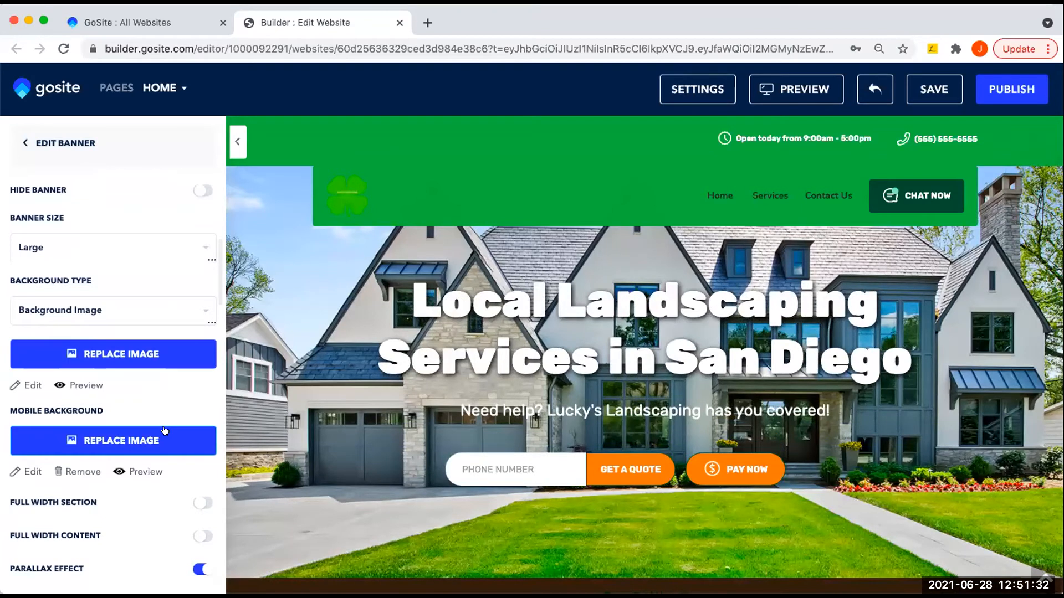
pyautogui.scroll(-1, 165, 431)
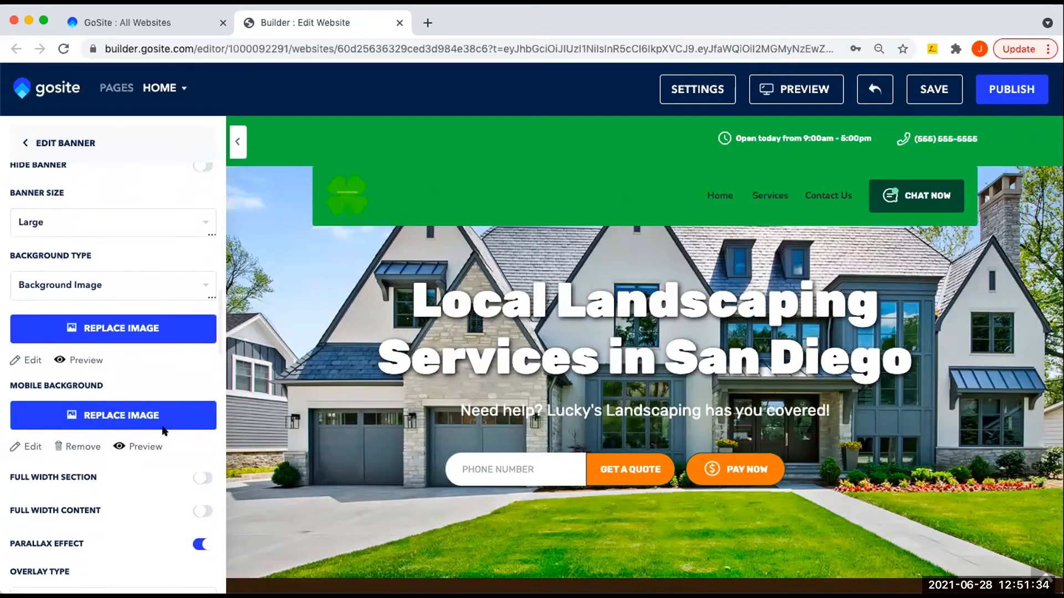
pyautogui.scroll(-2, 165, 431)
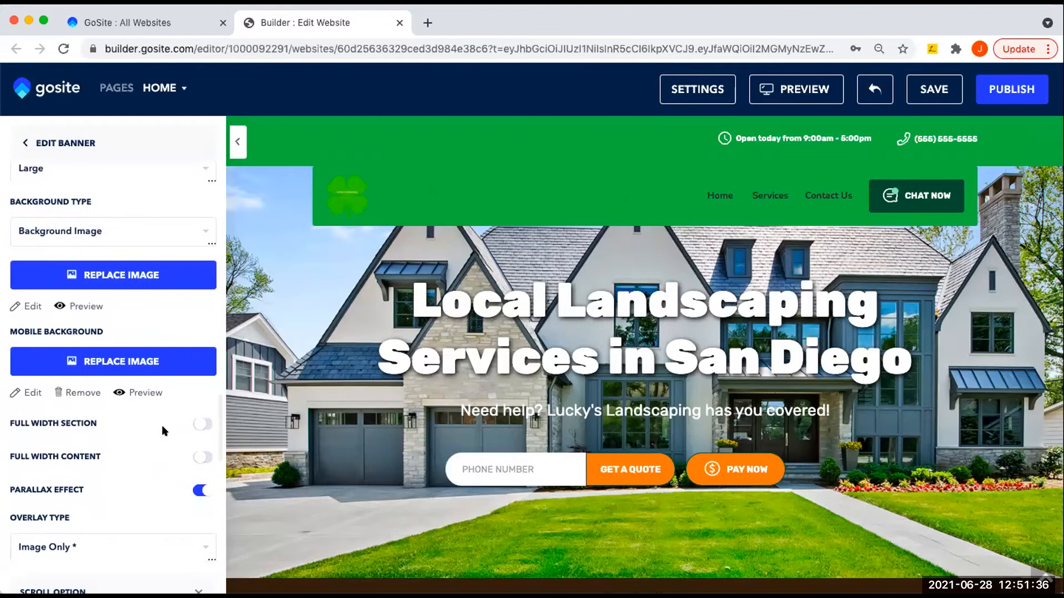
pyautogui.scroll(-3, 162, 430)
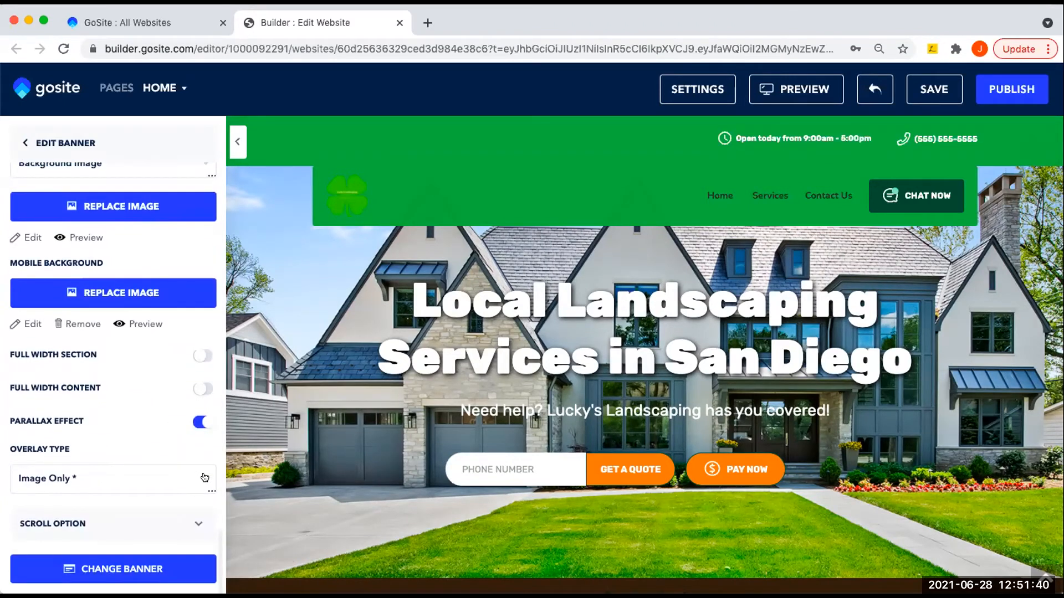
pyautogui.click(203, 477)
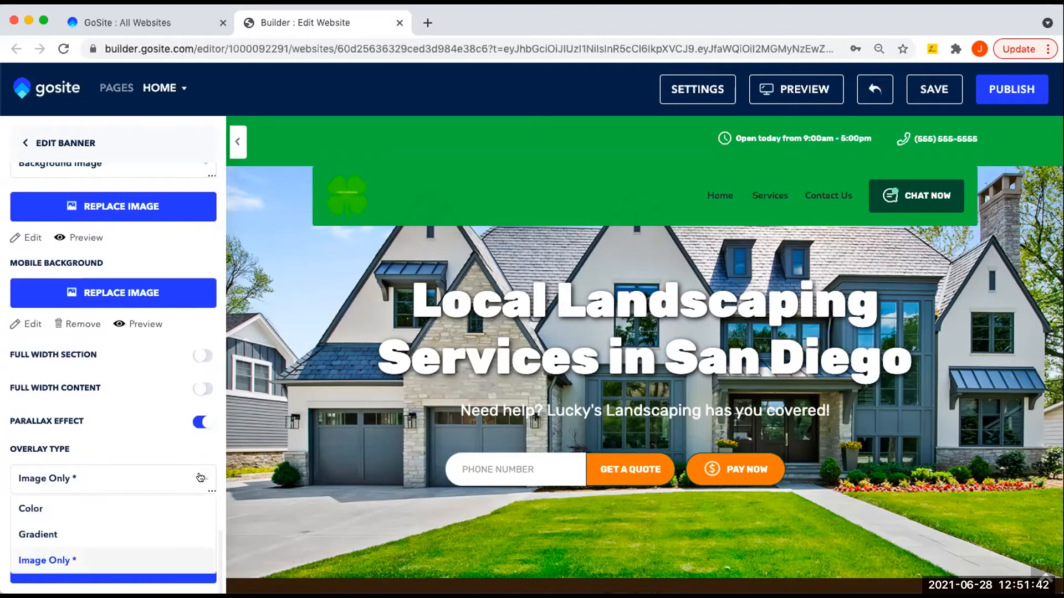
pyautogui.click(86, 510)
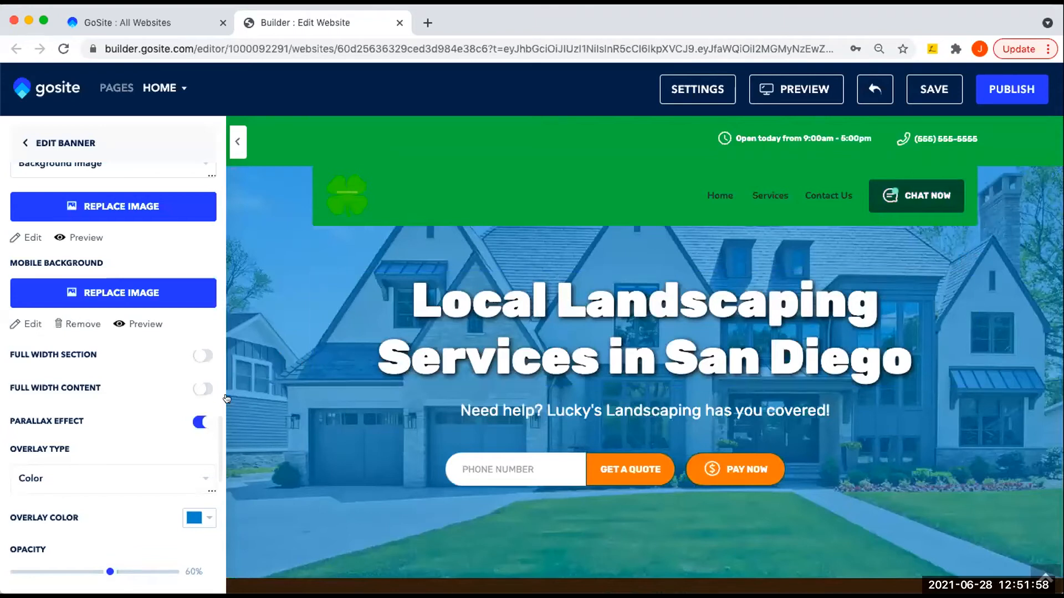
# Set the banner's overlay color to the near-white #f7f8f9.
pyautogui.scroll(-1, 206, 493)
pyautogui.click(203, 482)
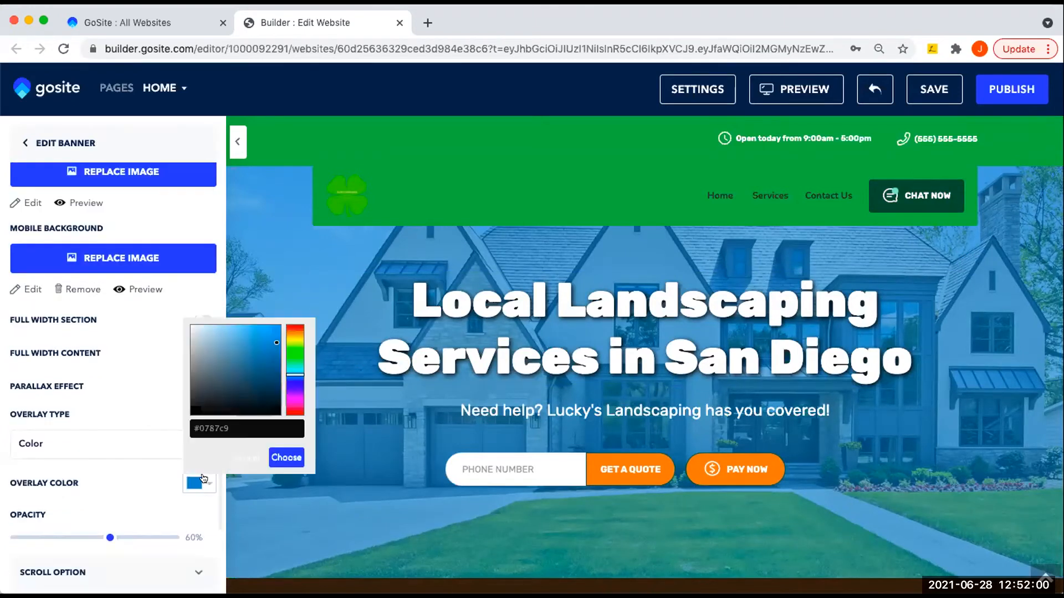
pyautogui.click(189, 325)
pyautogui.click(285, 457)
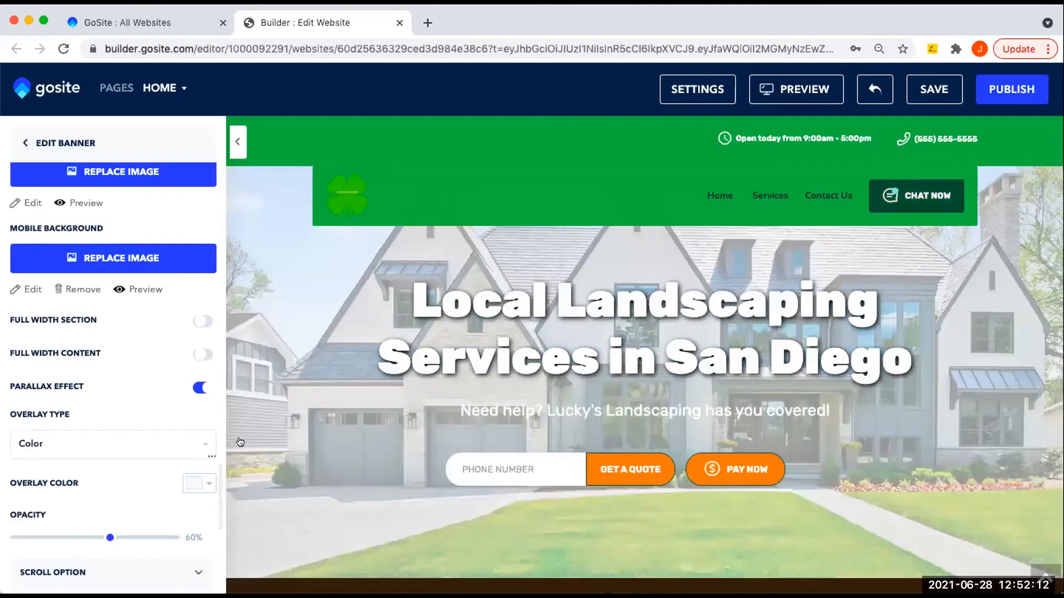
pyautogui.click(207, 485)
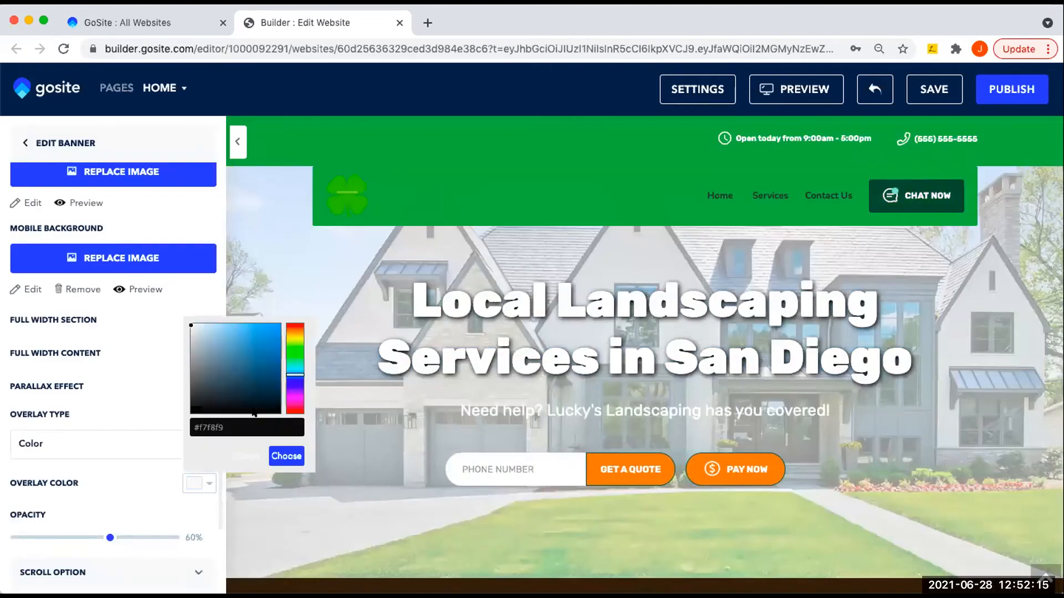
pyautogui.click(192, 408)
pyautogui.click(240, 455)
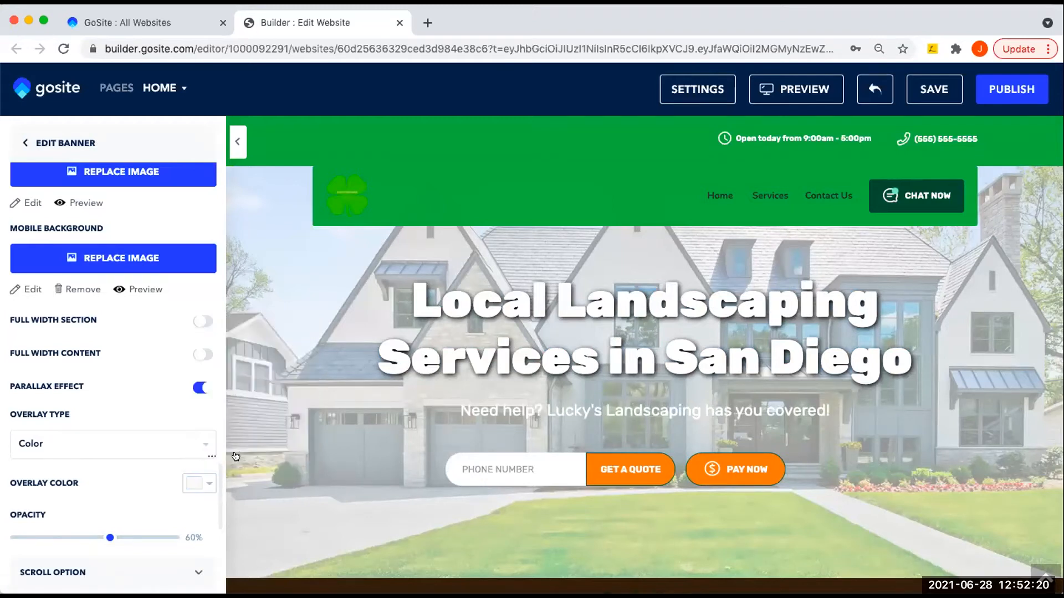
# Try the banner overlay at 0% and at a very high opacity, and settle on an opacity of 50%.
pyautogui.scroll(-1, 163, 512)
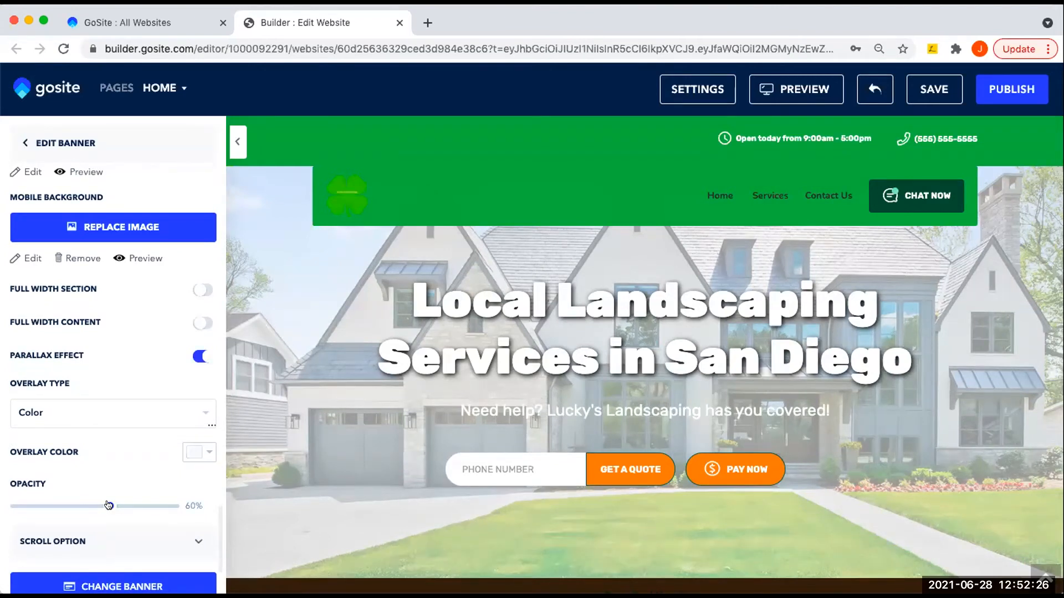
pyautogui.moveTo(108, 504); pyautogui.dragTo(9, 507)
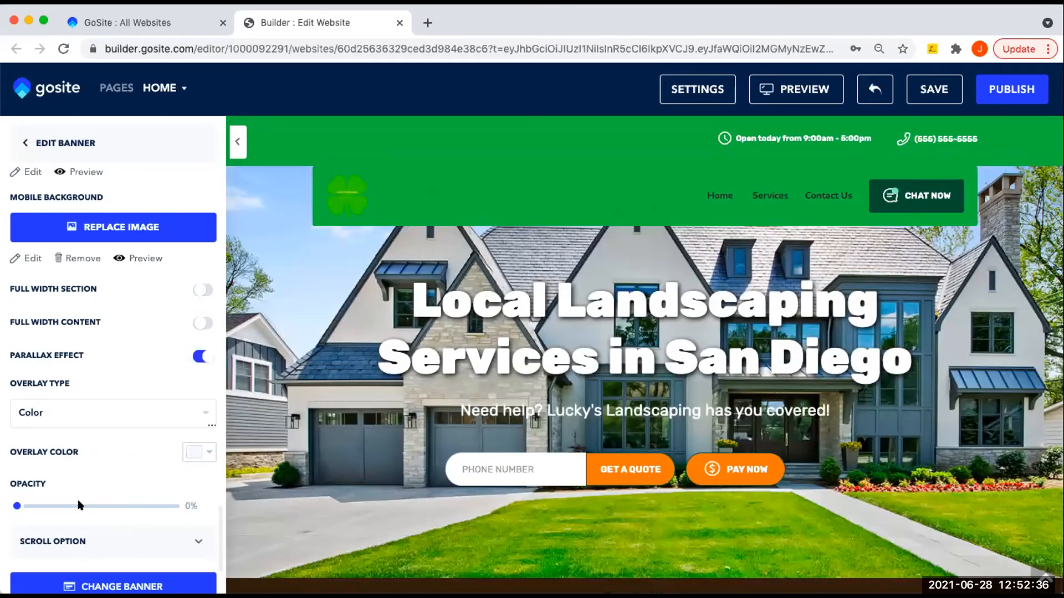
pyautogui.click(174, 503)
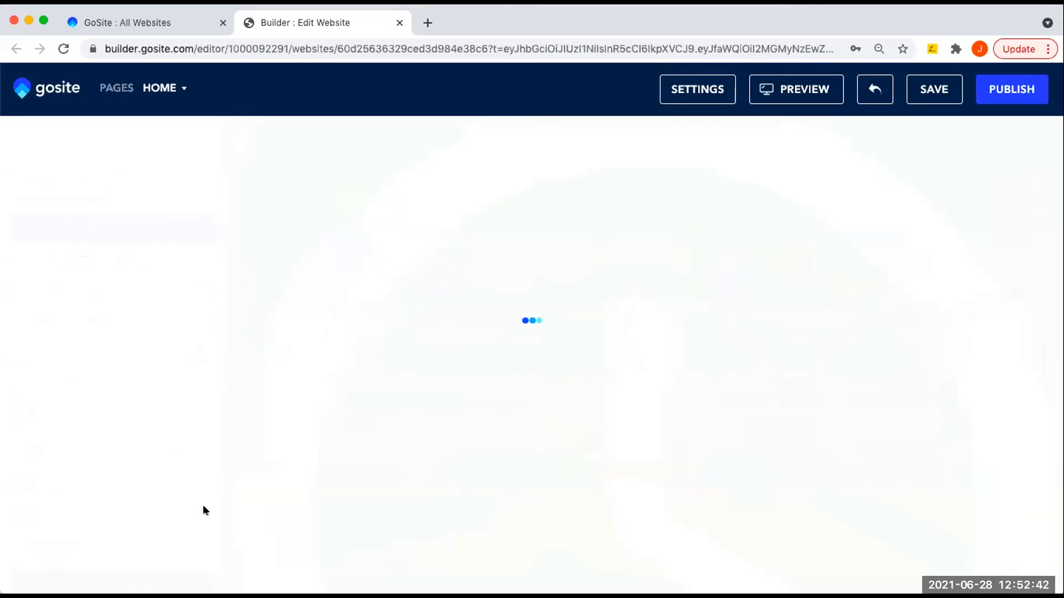
pyautogui.moveTo(126, 505); pyautogui.dragTo(95, 506)
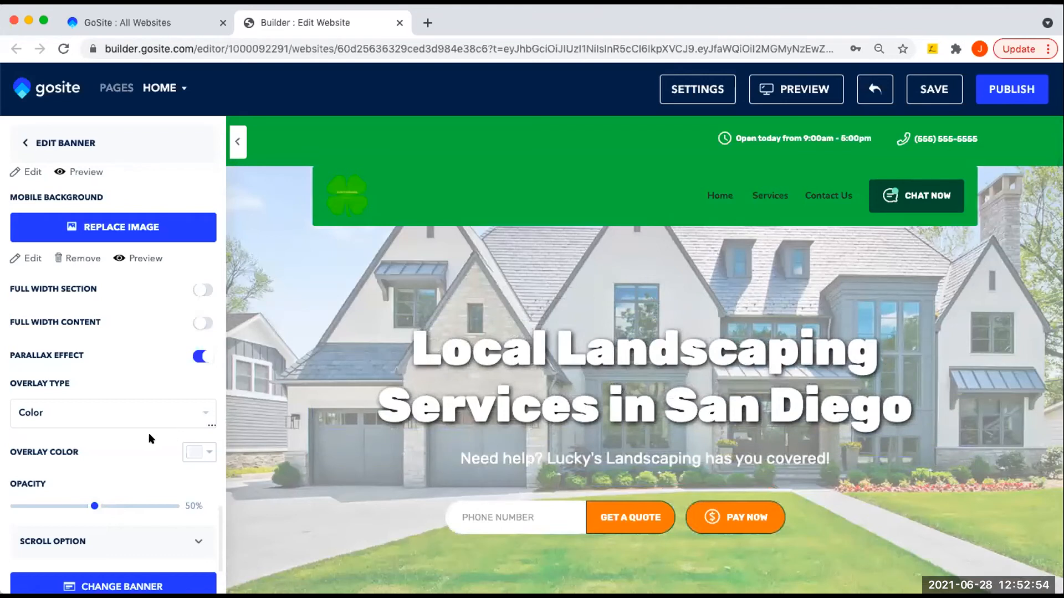
# Set the banner's overlay type to Gradient with #040404 as its first overlay color.
pyautogui.click(201, 418)
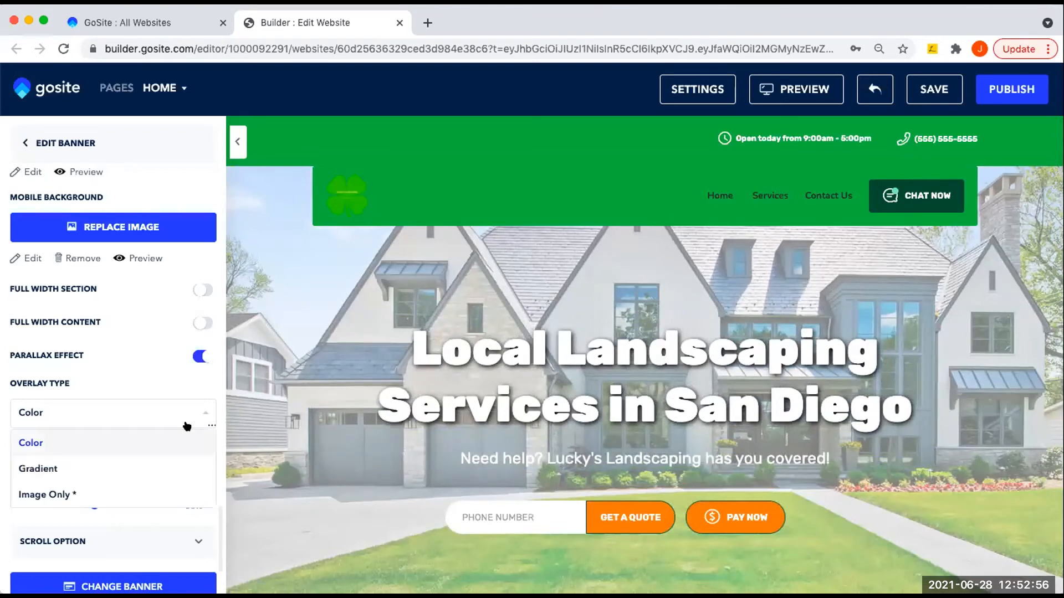
pyautogui.click(64, 468)
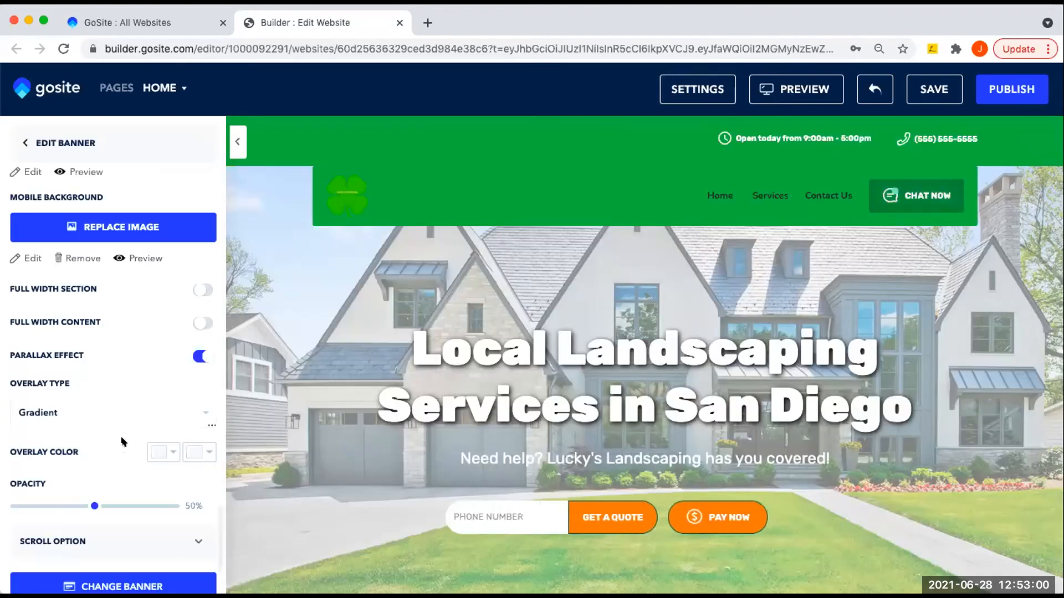
pyautogui.click(169, 452)
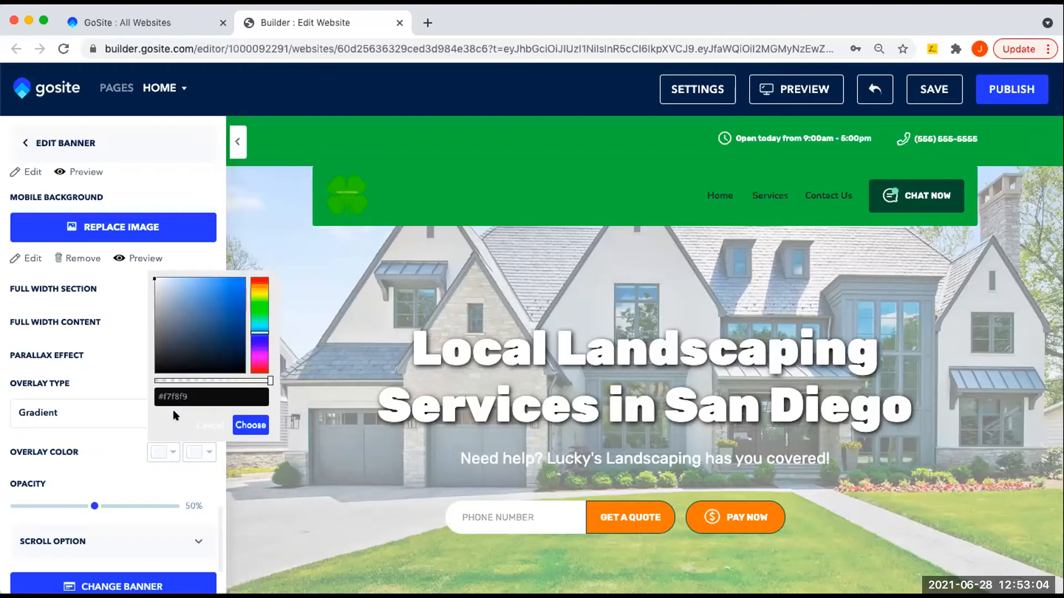
pyautogui.click(154, 371)
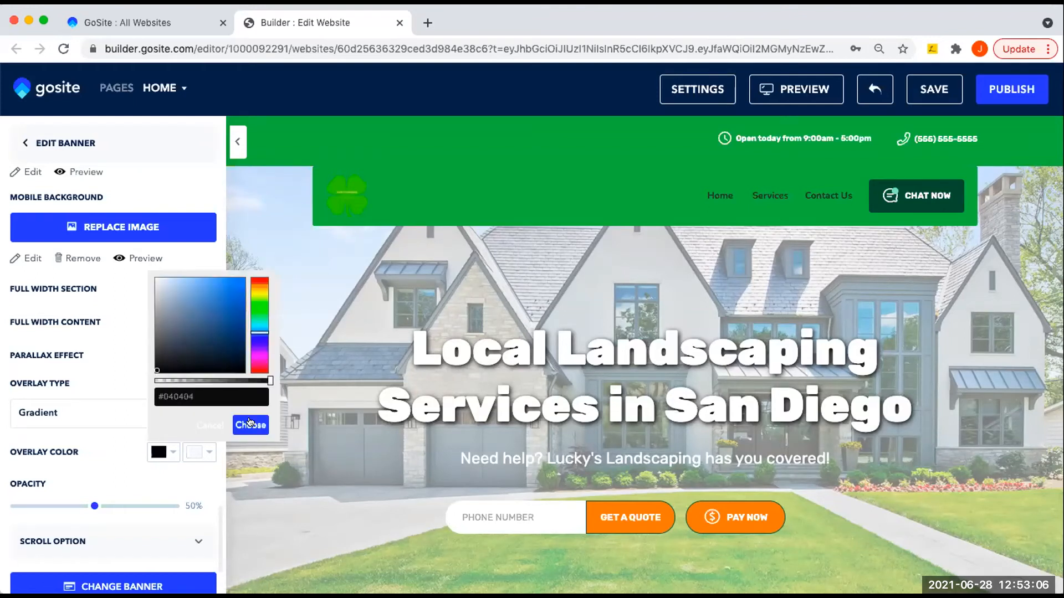
pyautogui.click(251, 425)
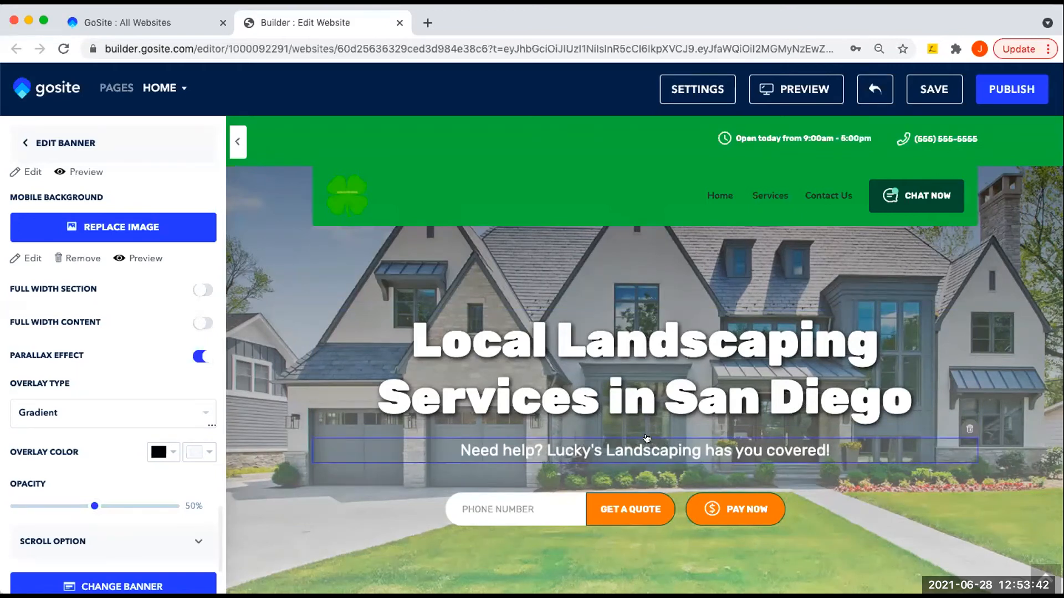
# Check the banner's parallax effect in the page preview, leave the banner settings and open the About Us section for editing.
pyautogui.scroll(-5, 646, 438)
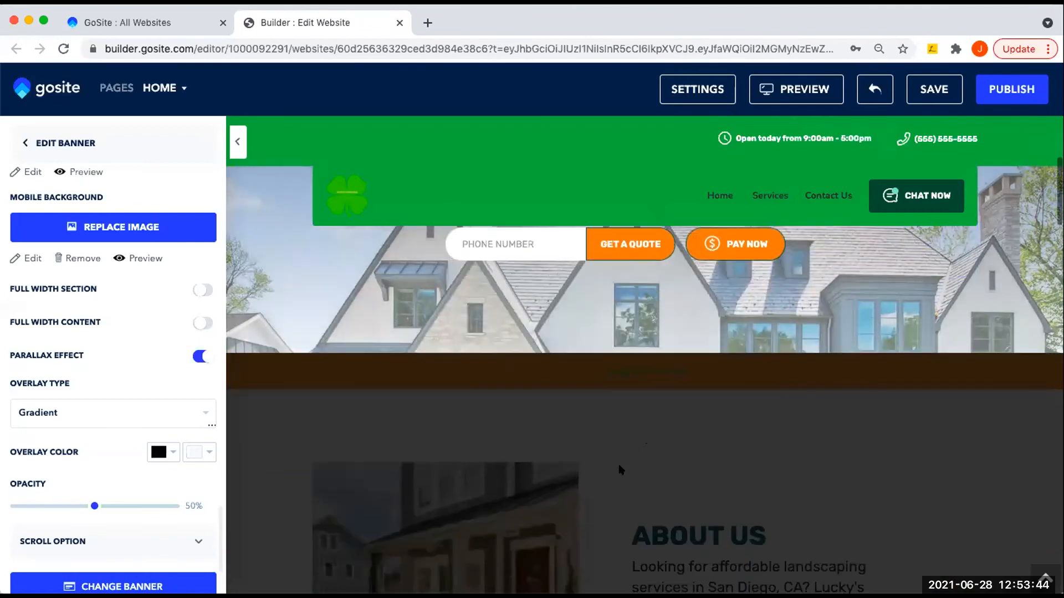
pyautogui.scroll(-1, 620, 470)
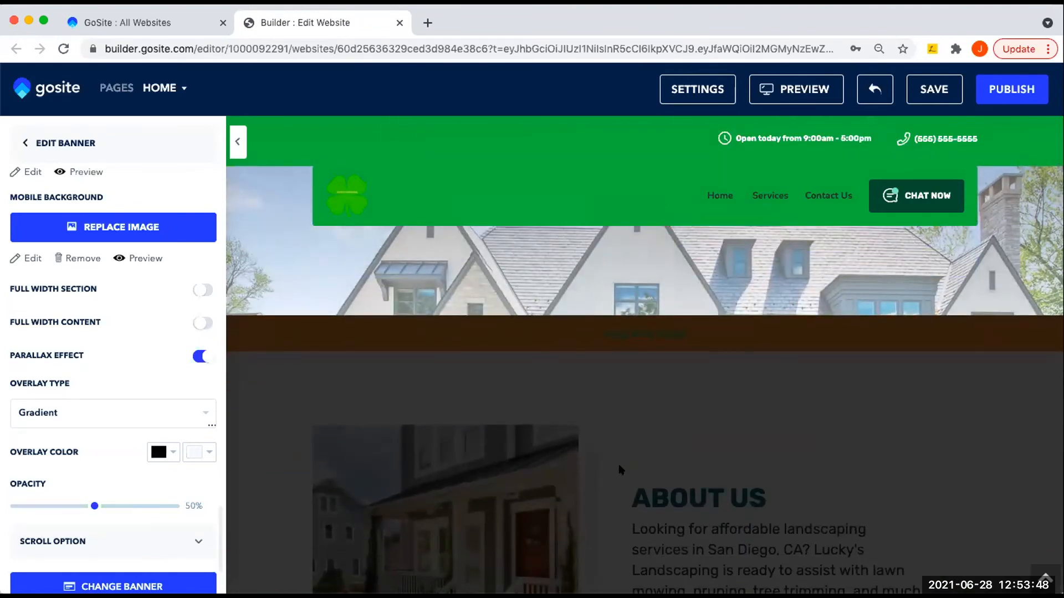
pyautogui.click(605, 474)
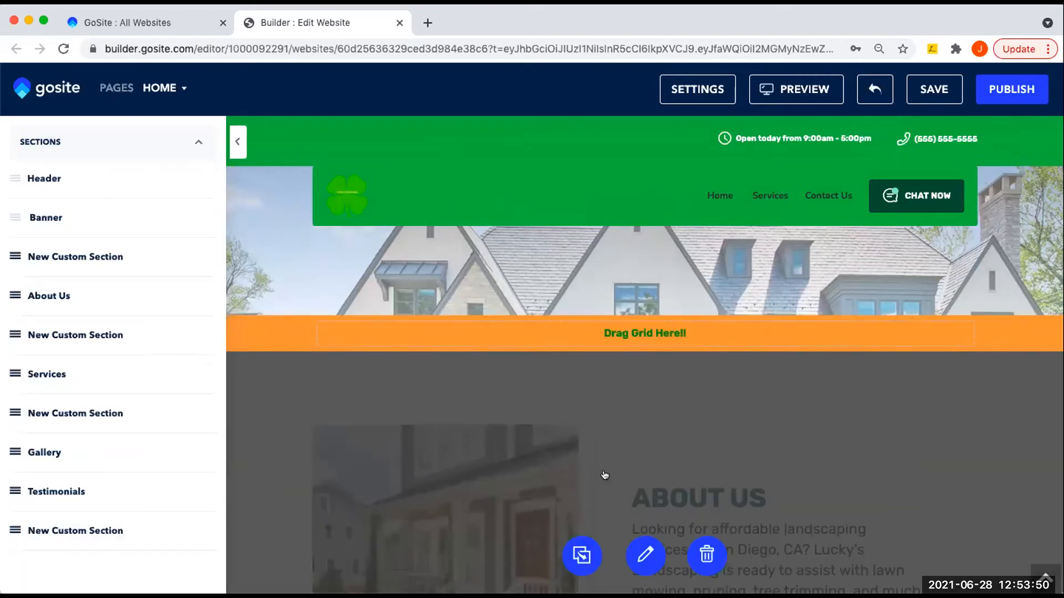
pyautogui.scroll(-3, 605, 474)
pyautogui.click(643, 439)
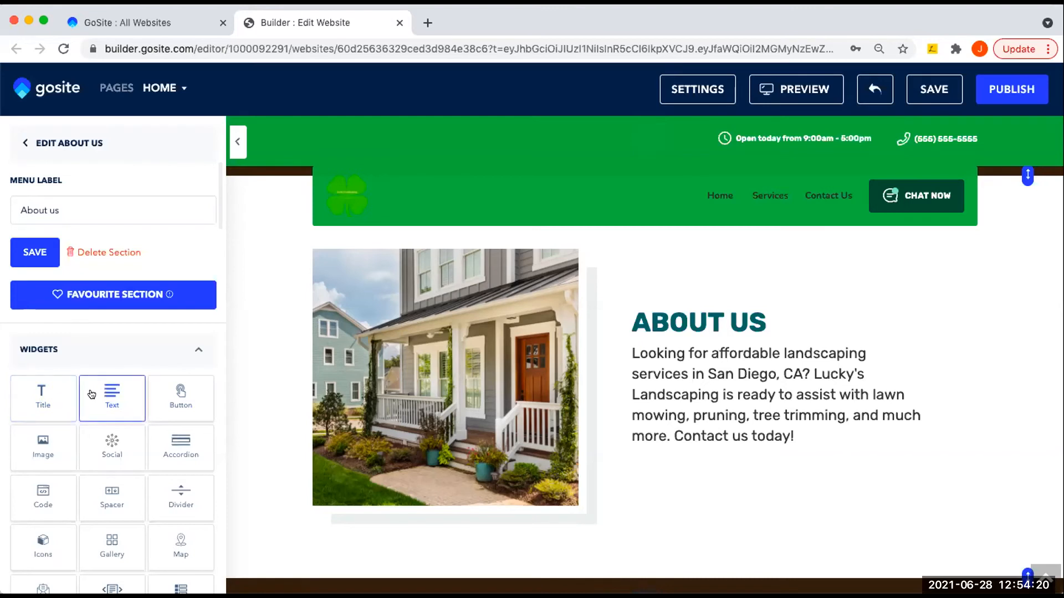
# Add a Title widget above the ABOUT US heading, open its text settings, and return to the banner settings.
pyautogui.moveTo(289, 389); pyautogui.dragTo(665, 326)
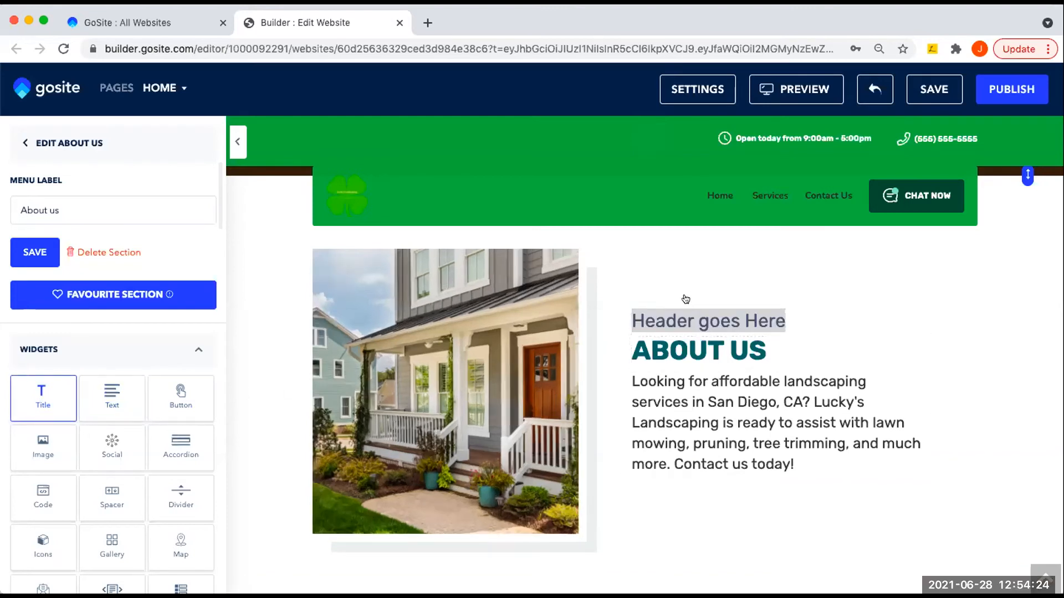
pyautogui.click(711, 316)
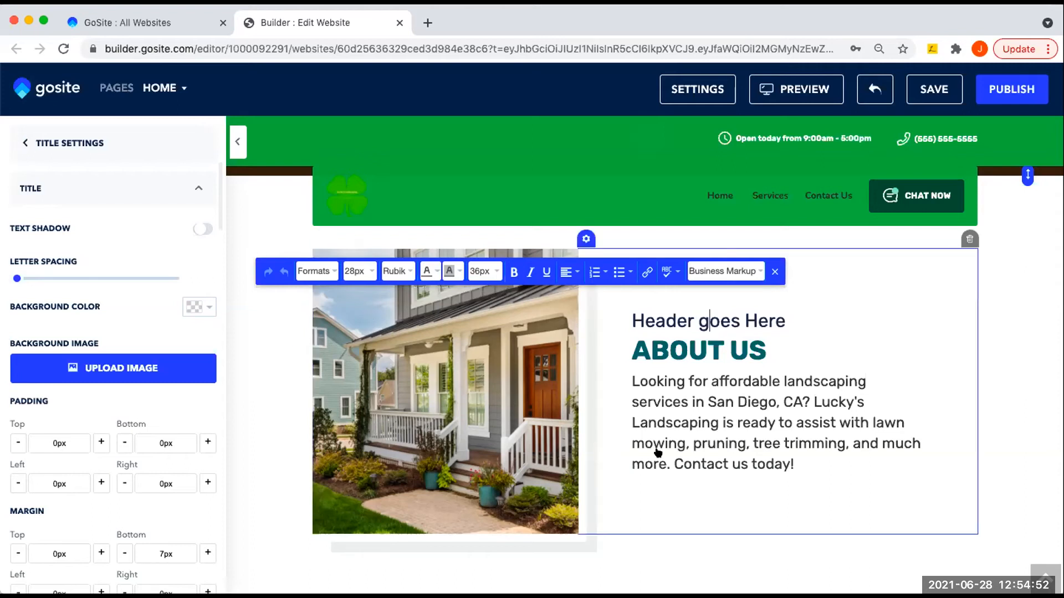
pyautogui.click(678, 451)
pyautogui.click(638, 204)
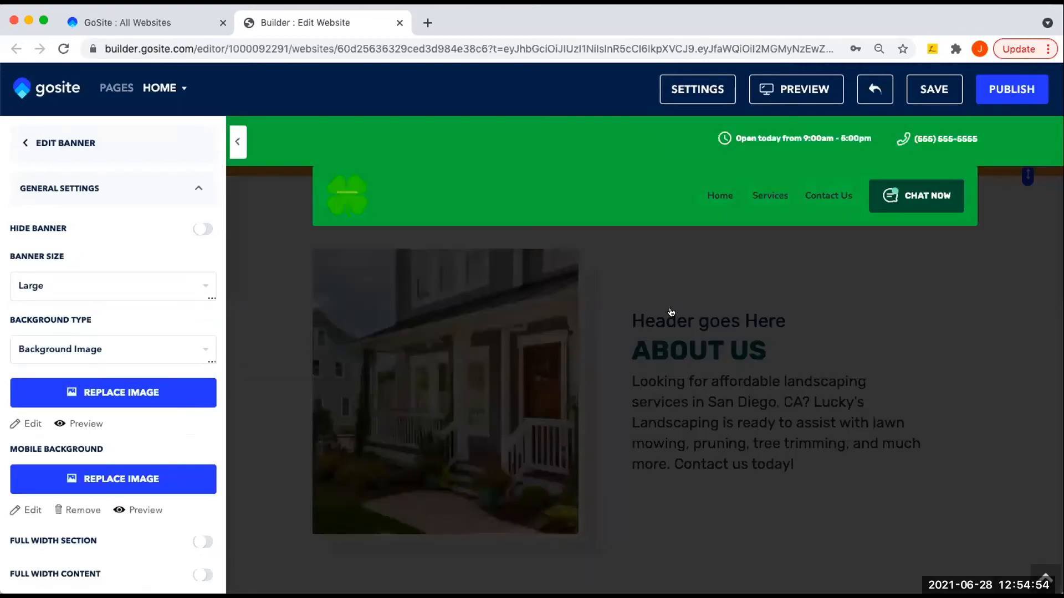
# Open the About Us section for editing and add a Button widget below its description paragraph.
pyautogui.scroll(-10, 676, 377)
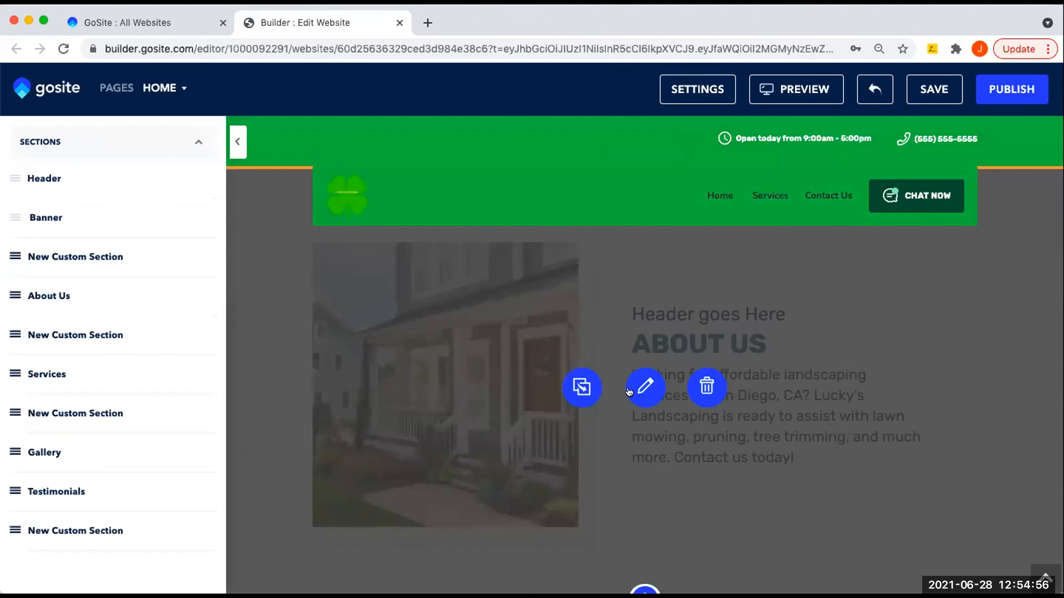
pyautogui.click(643, 385)
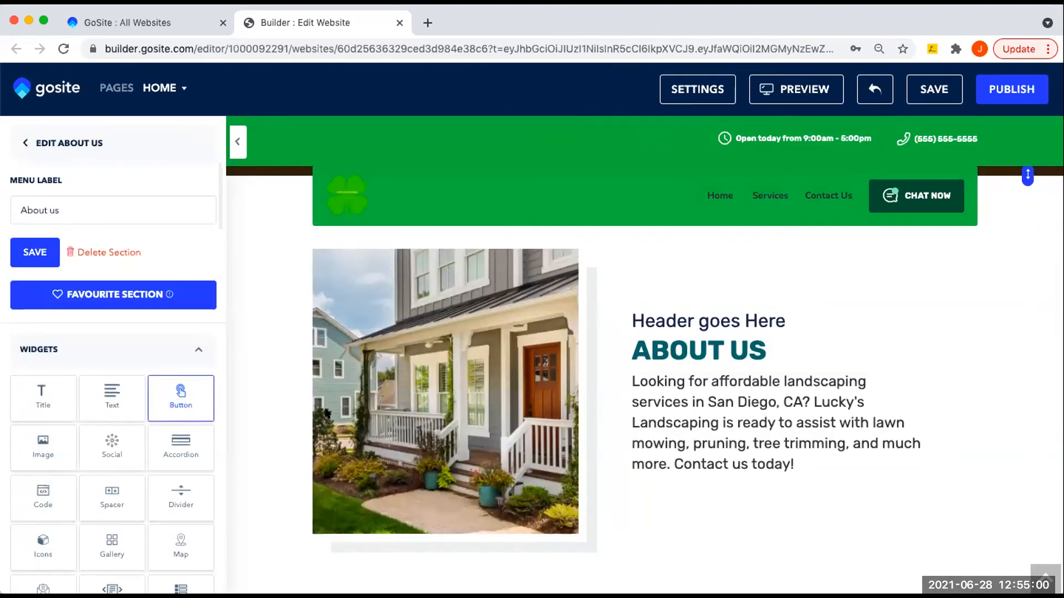
pyautogui.moveTo(503, 449); pyautogui.dragTo(714, 474)
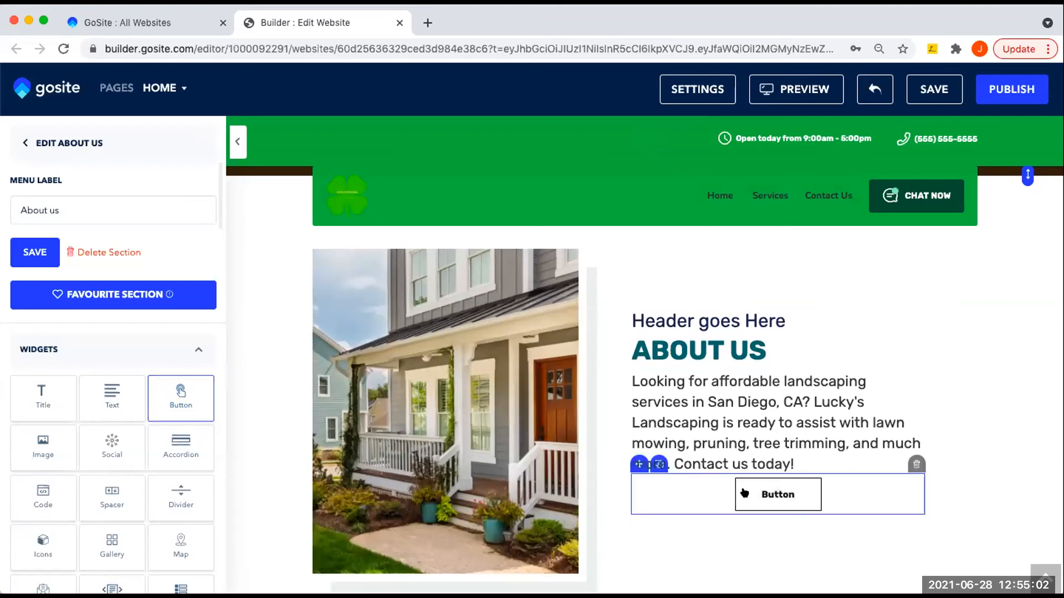
pyautogui.moveTo(770, 513); pyautogui.dragTo(773, 499)
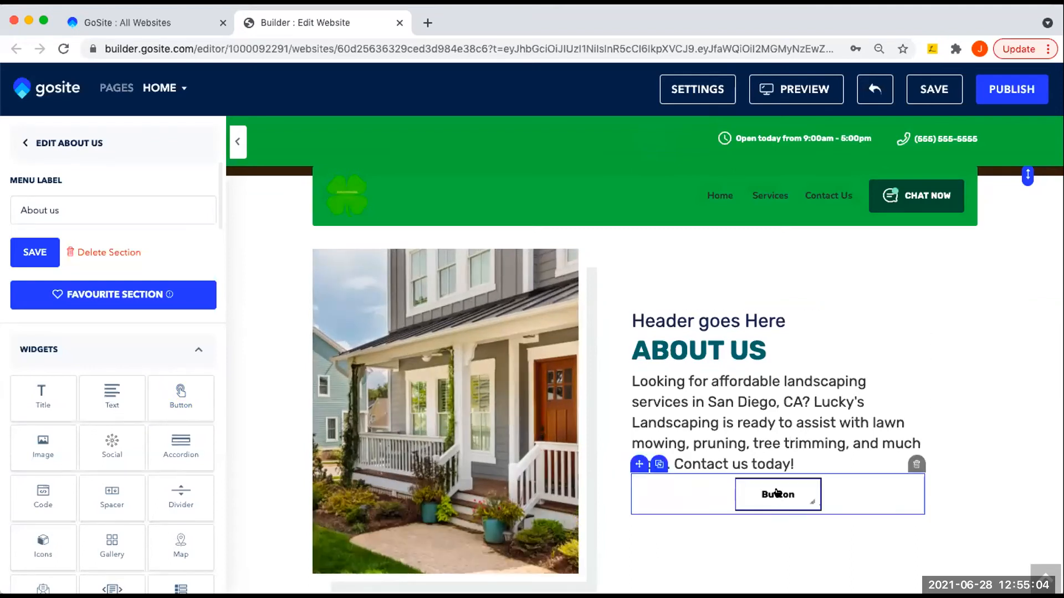
# Set the new button's text to "Contact Us" and give it the outlined house icon from the first icon row.
pyautogui.click(776, 492)
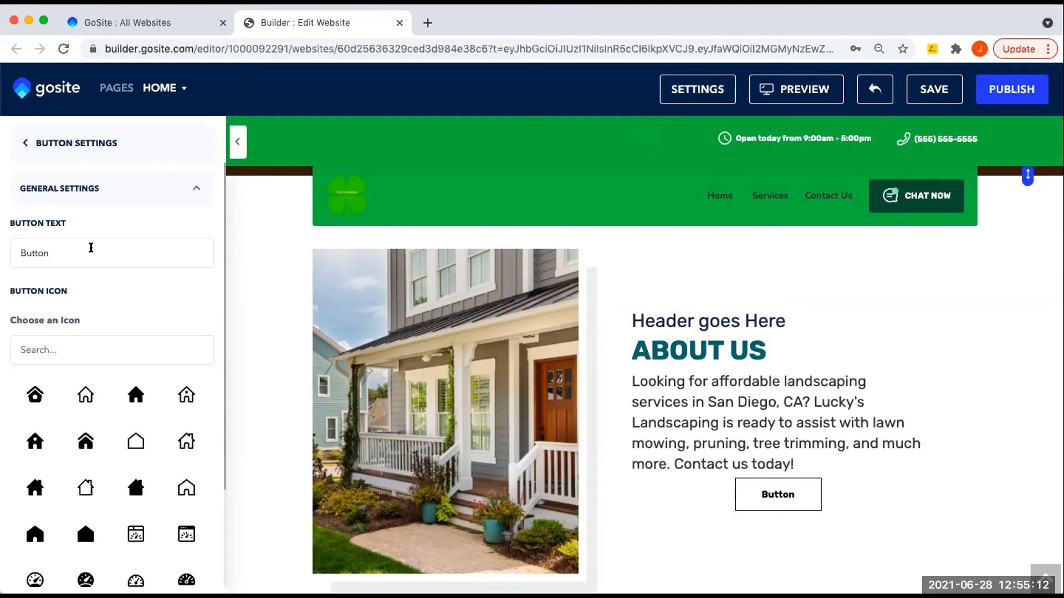
pyautogui.doubleClick(91, 247)
pyautogui.write('Contact Us')
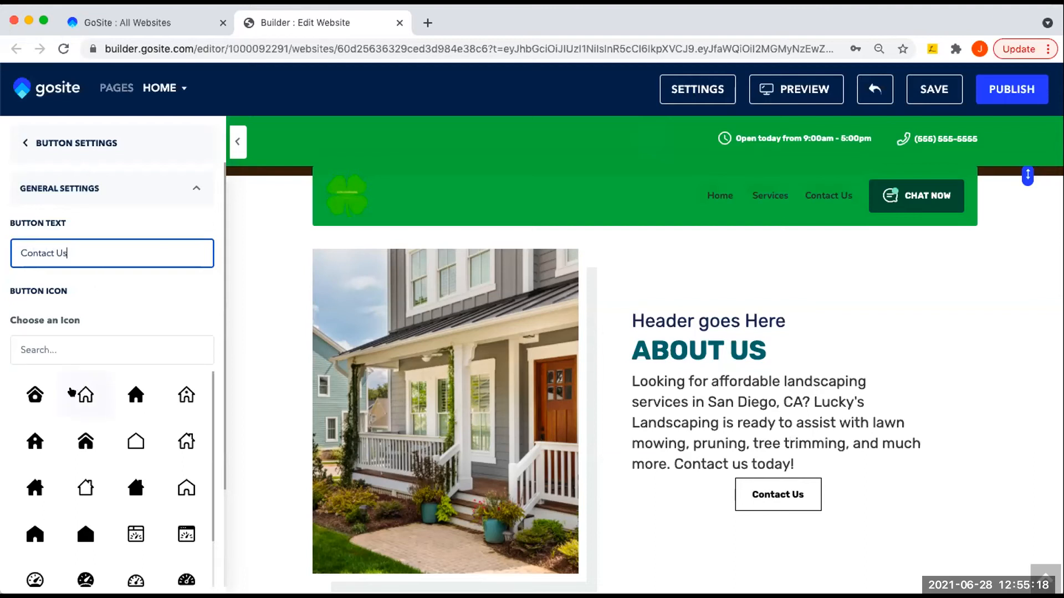
pyautogui.click(80, 393)
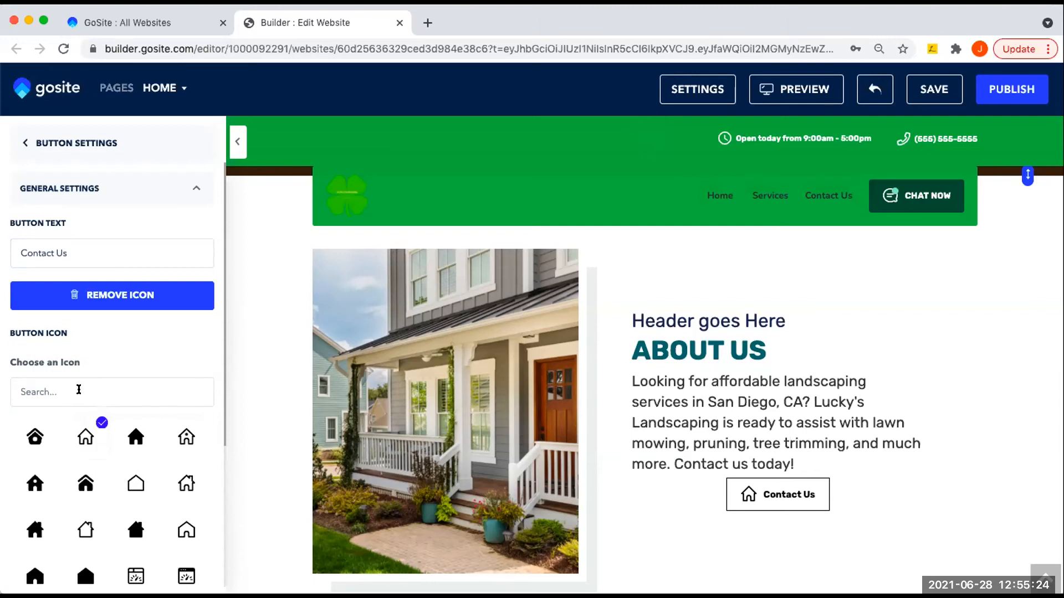
# Try the Contact Us button's alignment at Left and settle on Right in its advanced settings.
pyautogui.scroll(-4, 109, 388)
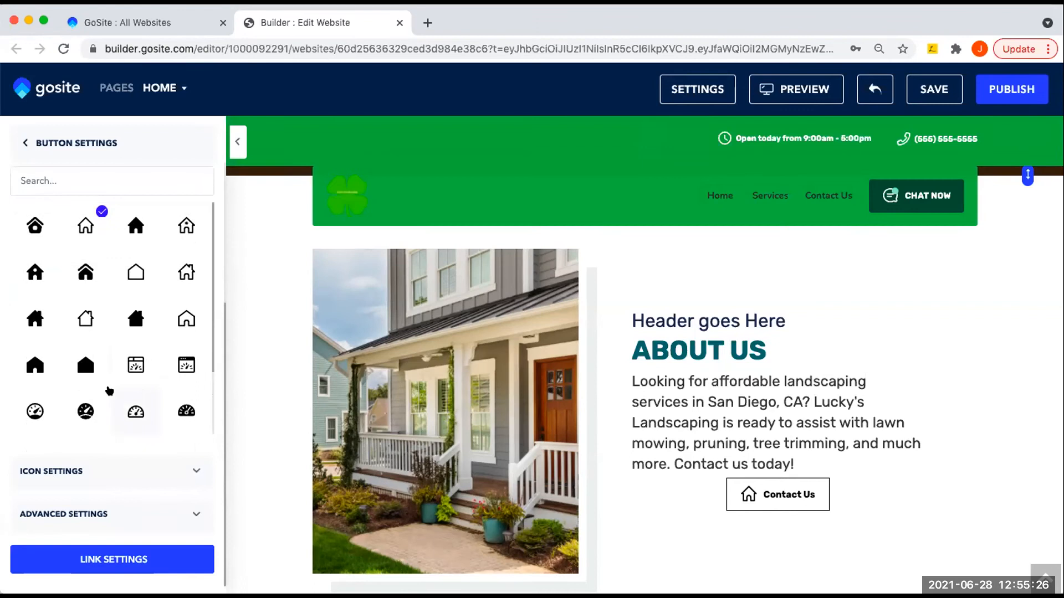
pyautogui.click(181, 509)
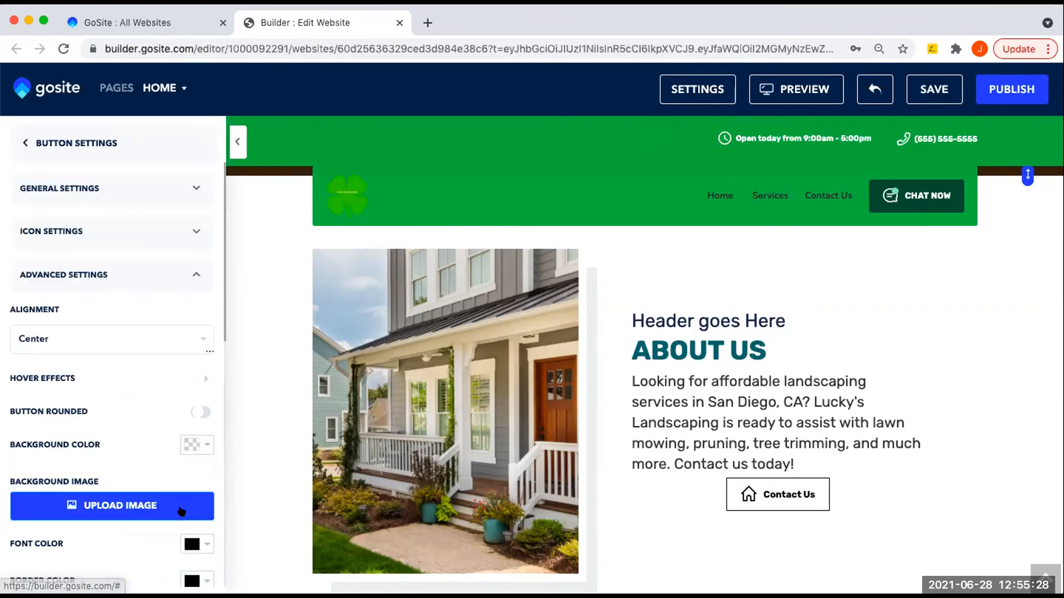
pyautogui.scroll(-1, 143, 425)
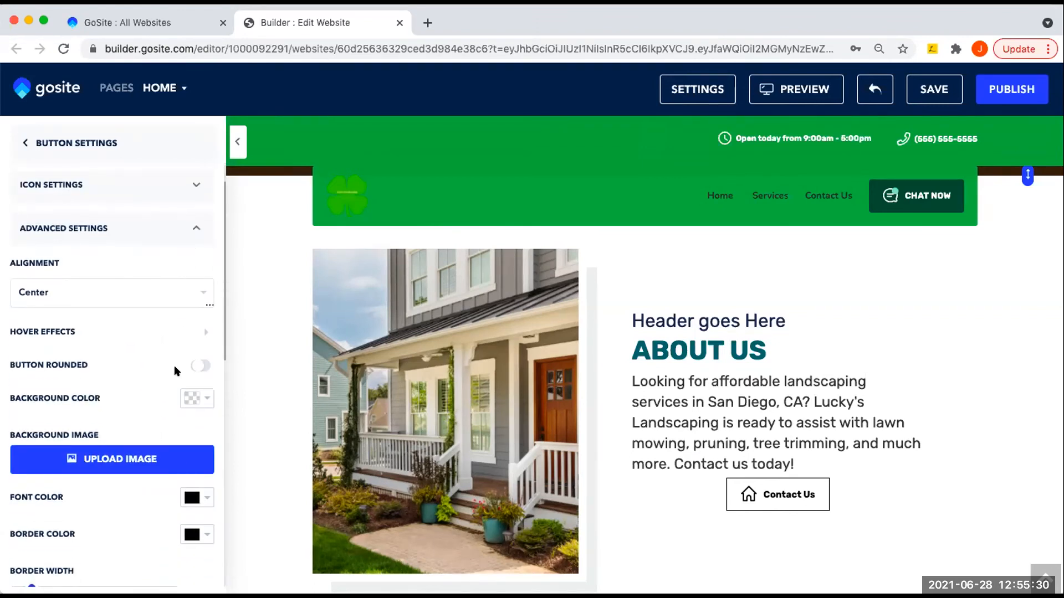
pyautogui.click(201, 297)
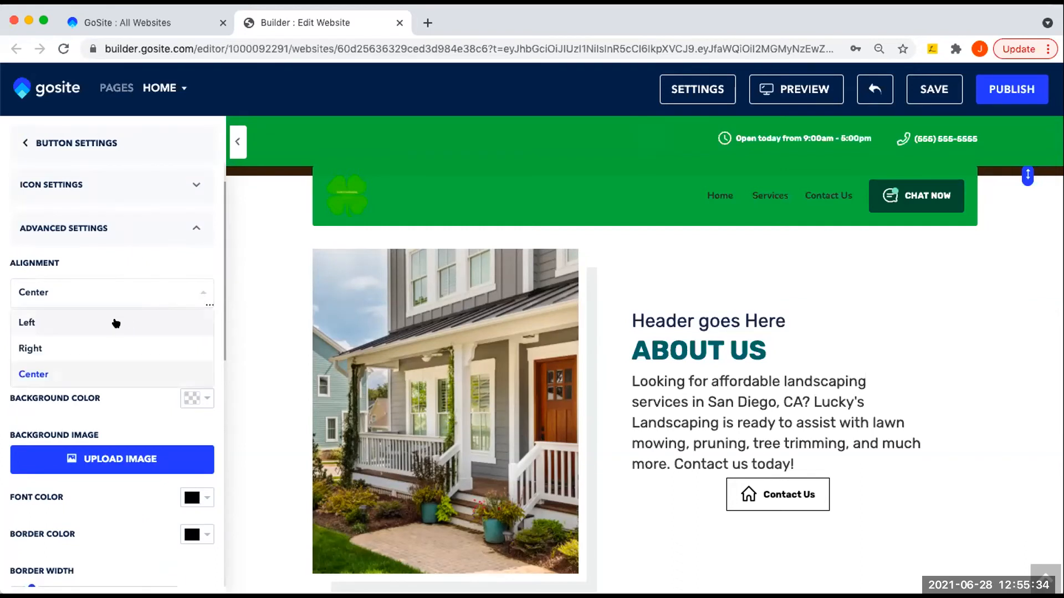
pyautogui.click(114, 320)
pyautogui.click(198, 295)
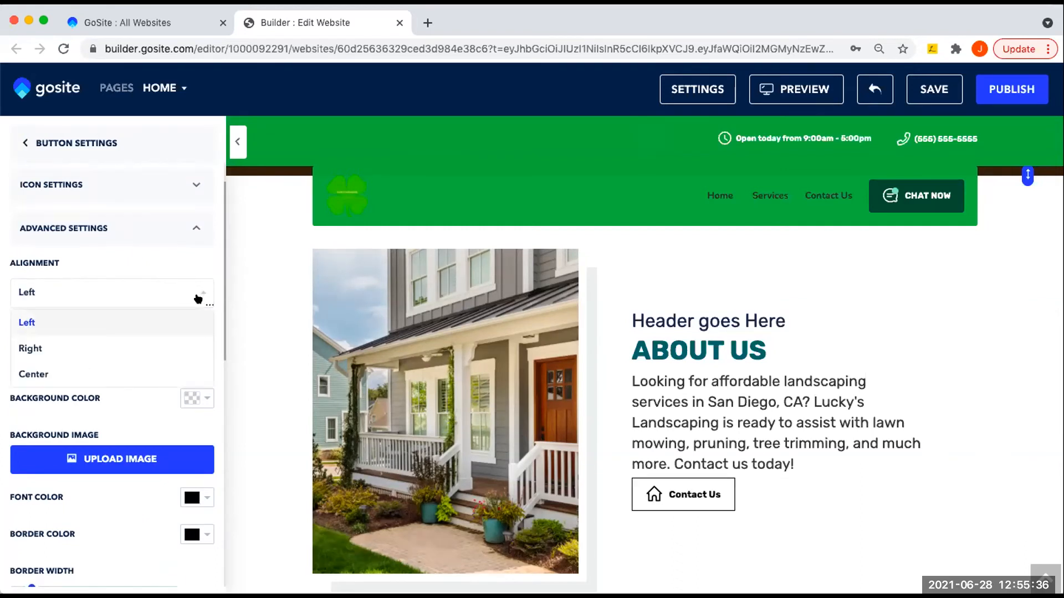
pyautogui.click(100, 349)
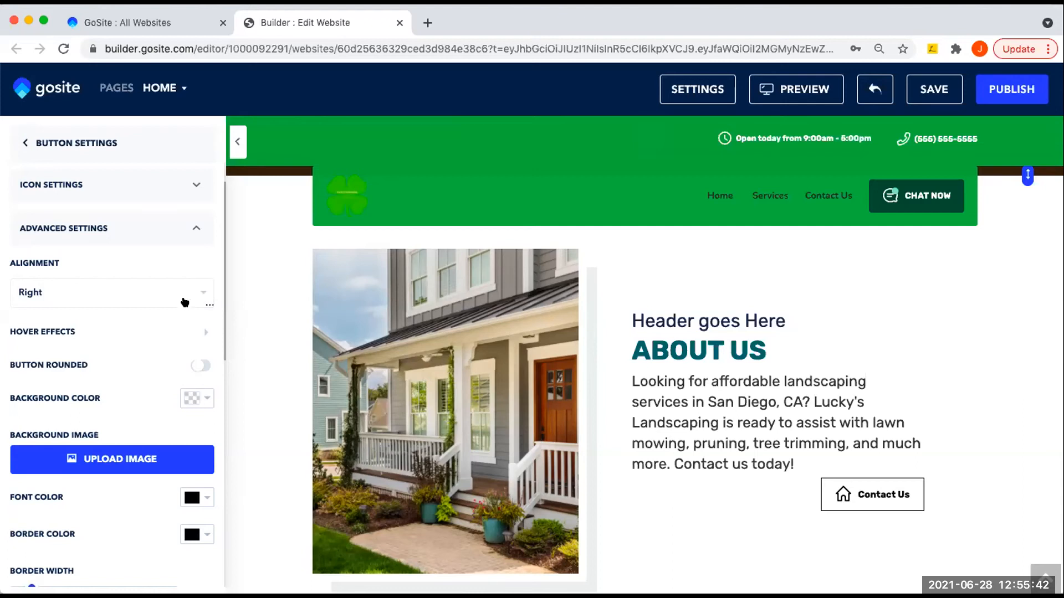
# Make the Contact Us button rounded and set its background color to rgba(65, 174, 68, 0.98).
pyautogui.click(192, 367)
pyautogui.click(202, 402)
pyautogui.click(232, 534)
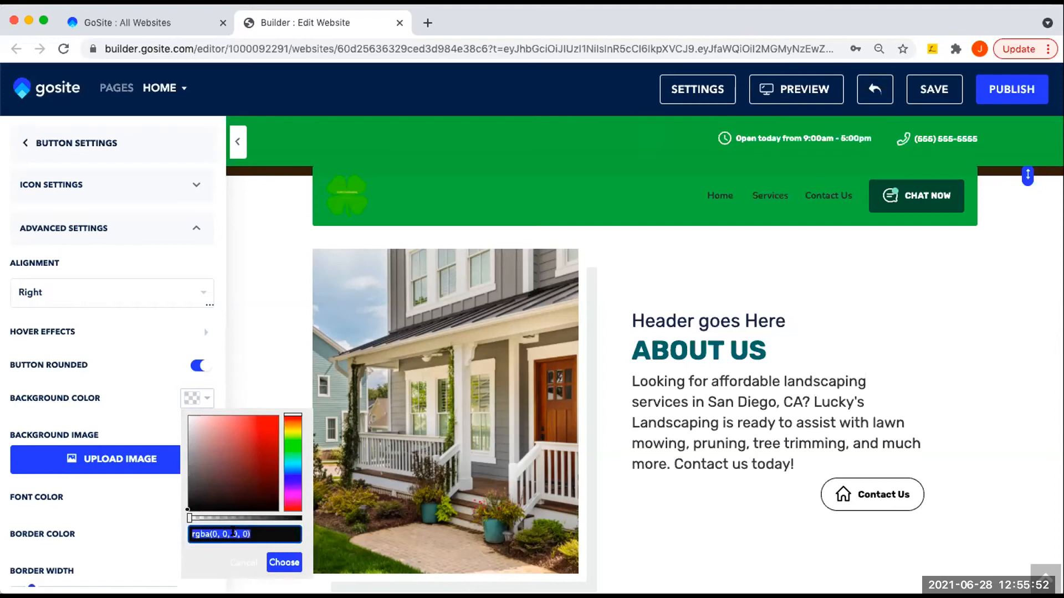
pyautogui.write('rgba(65, 174, 68, 0.98)')
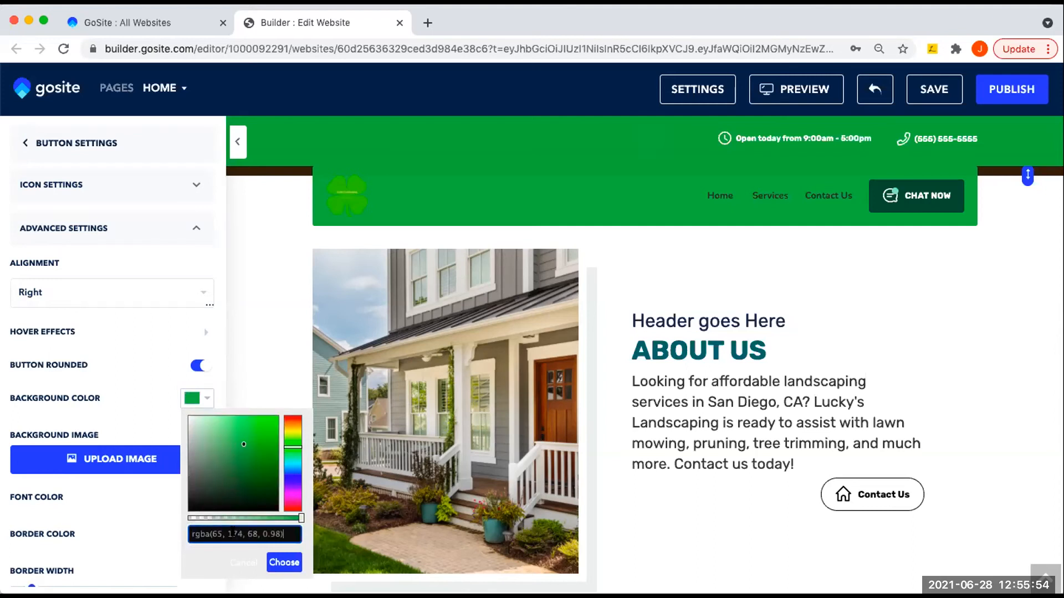
pyautogui.click(285, 561)
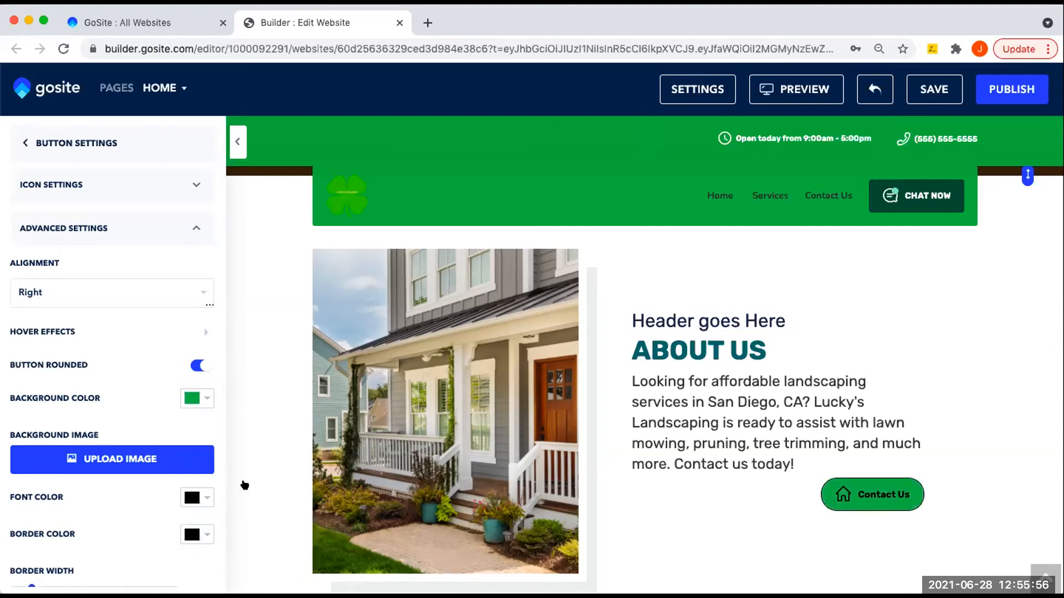
# Review the button's font color, border, custom CSS, padding and margin options without changing them.
pyautogui.scroll(-1, 157, 427)
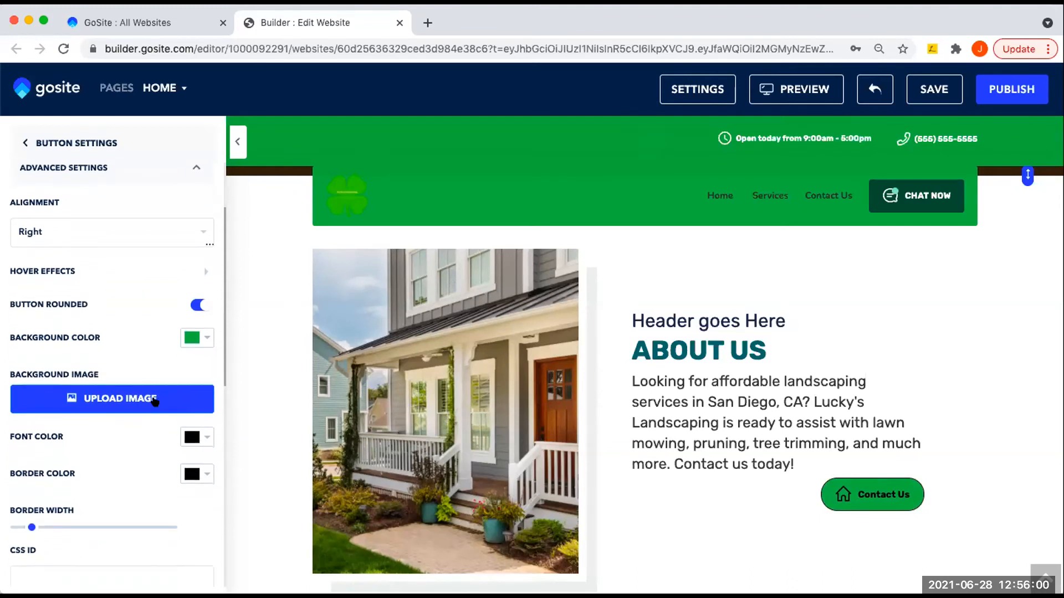
pyautogui.click(196, 437)
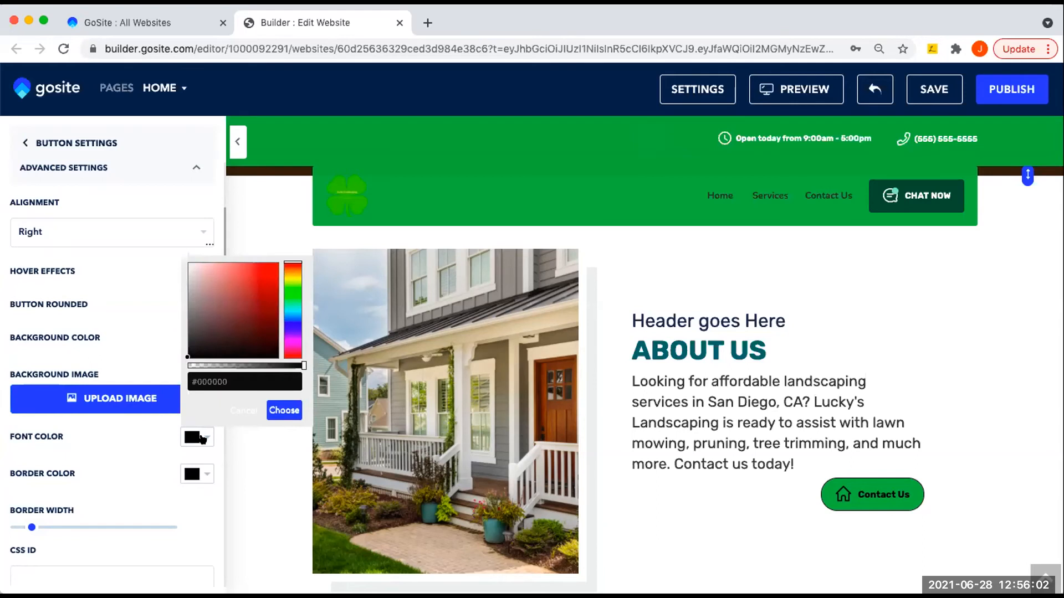
pyautogui.click(129, 446)
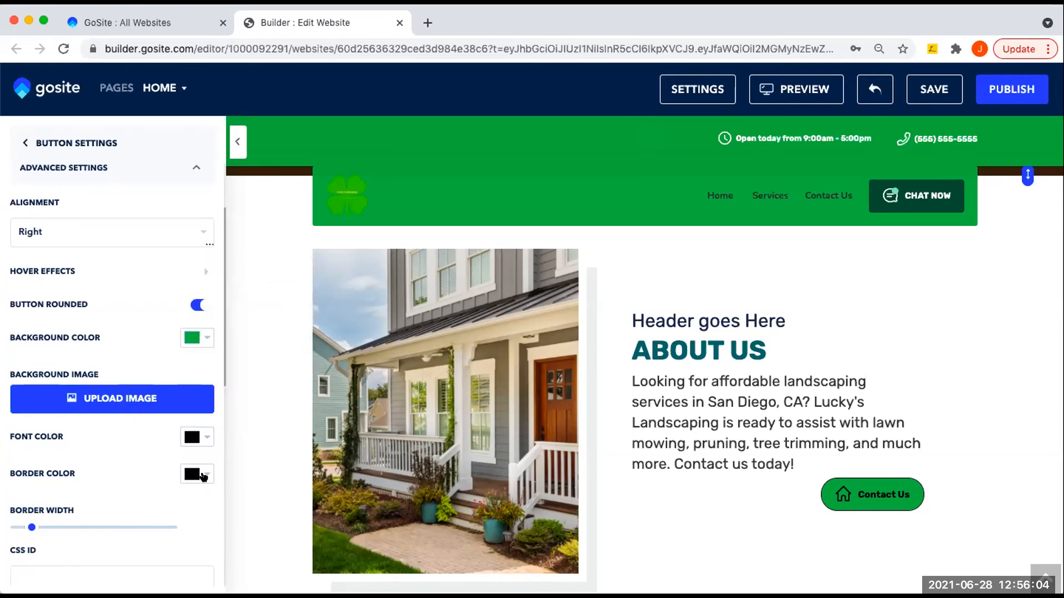
pyautogui.scroll(-7, 148, 470)
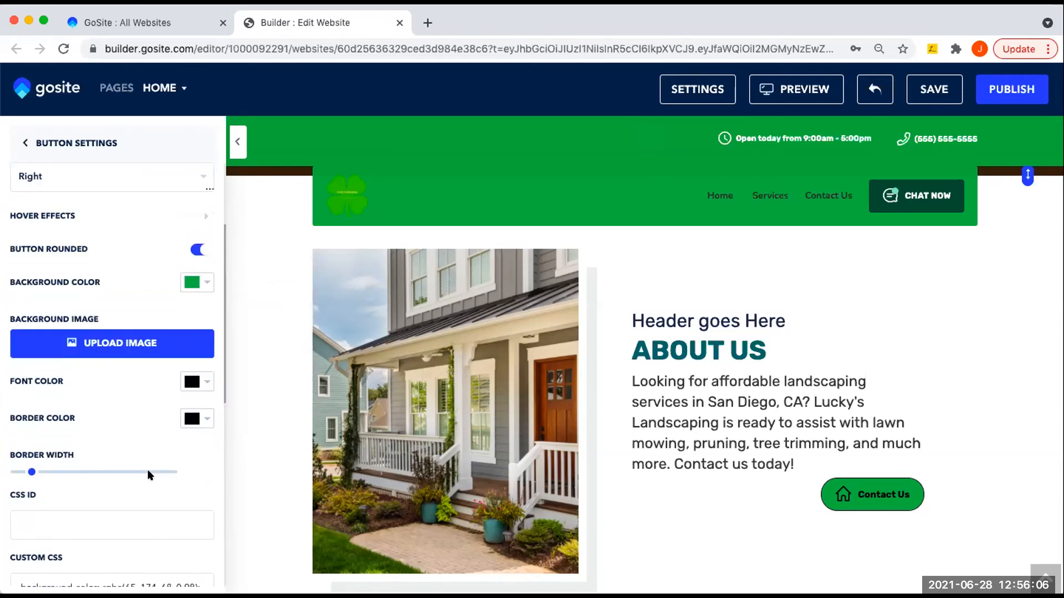
pyautogui.scroll(-3, 149, 471)
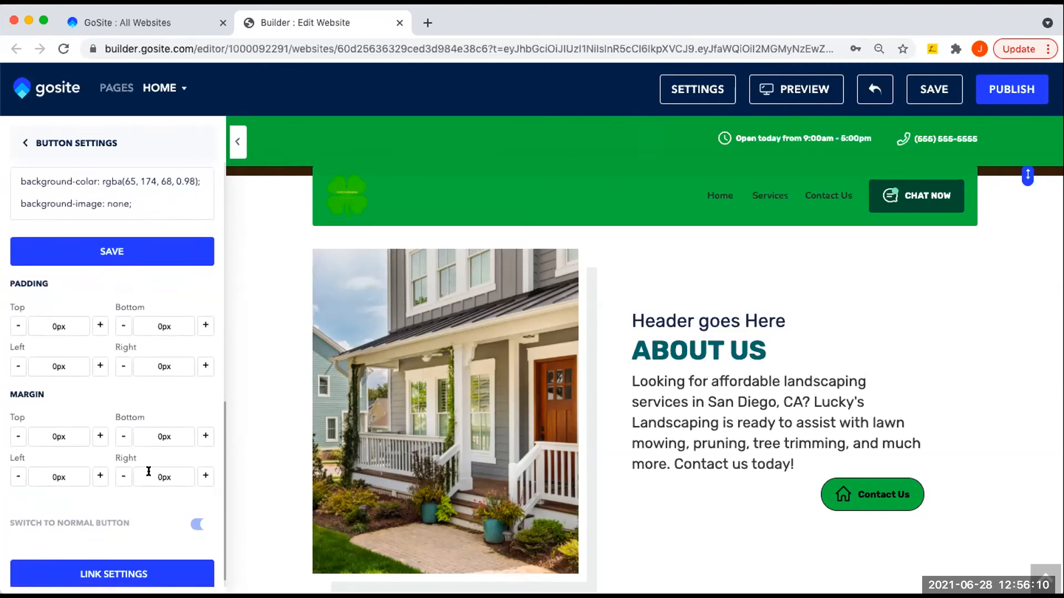
pyautogui.scroll(-1, 149, 471)
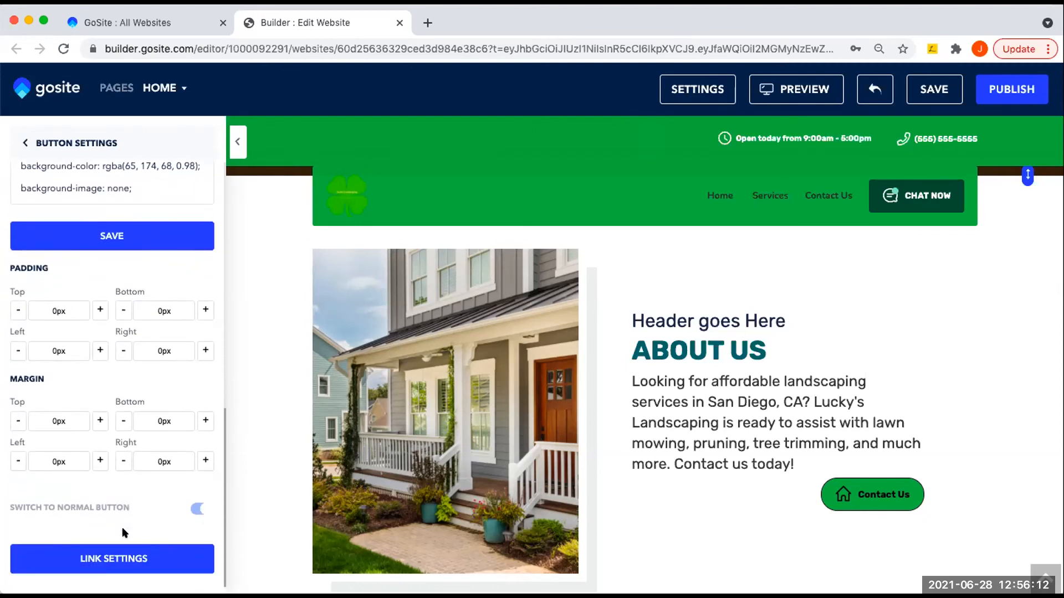
# Open the button's link settings and review the Page, Web address and Email address link types.
pyautogui.click(117, 559)
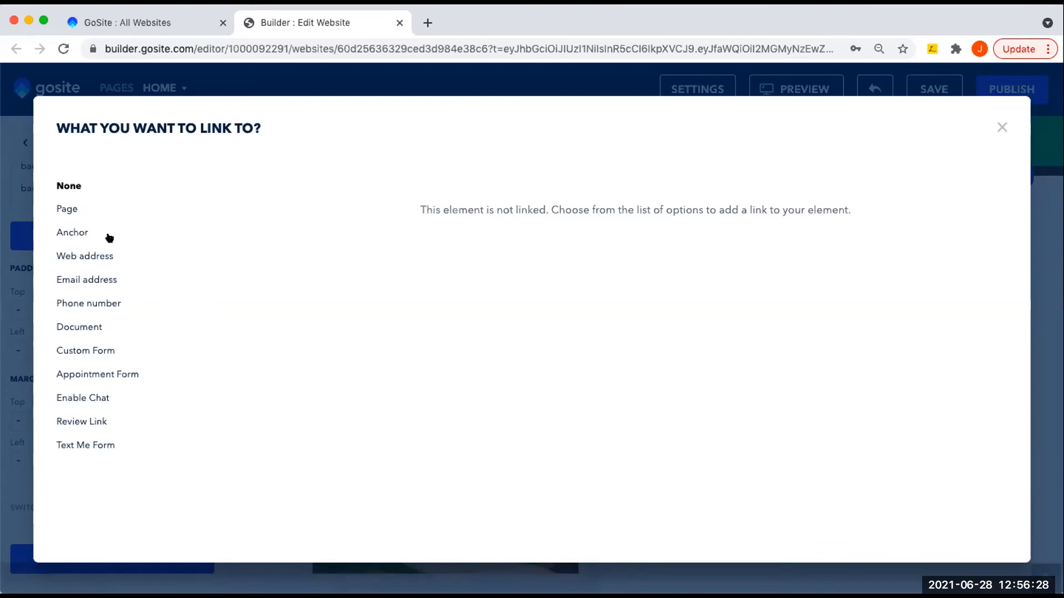
pyautogui.click(66, 209)
pyautogui.click(768, 247)
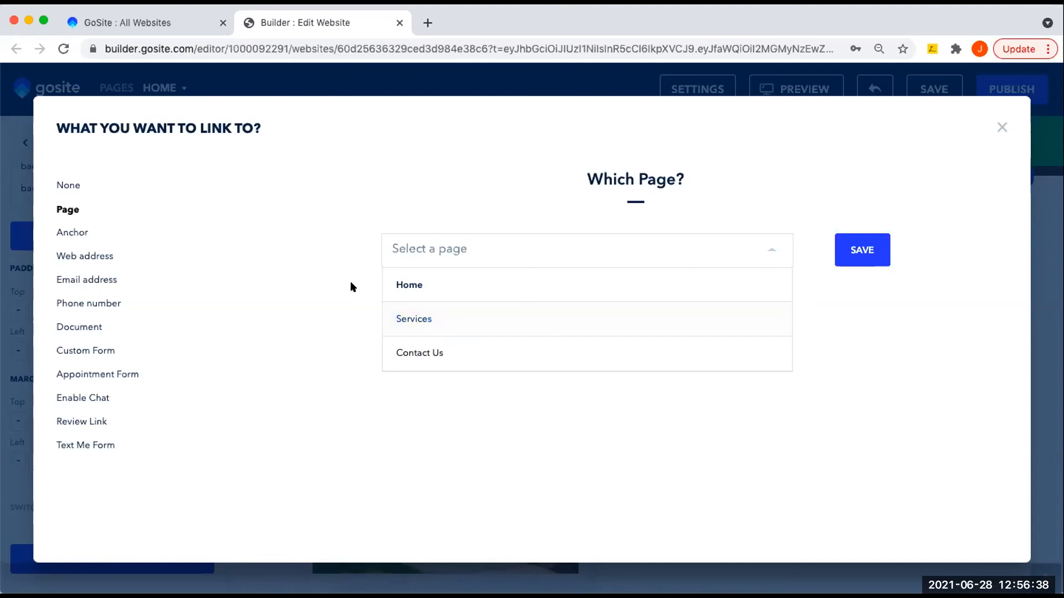
pyautogui.click(83, 254)
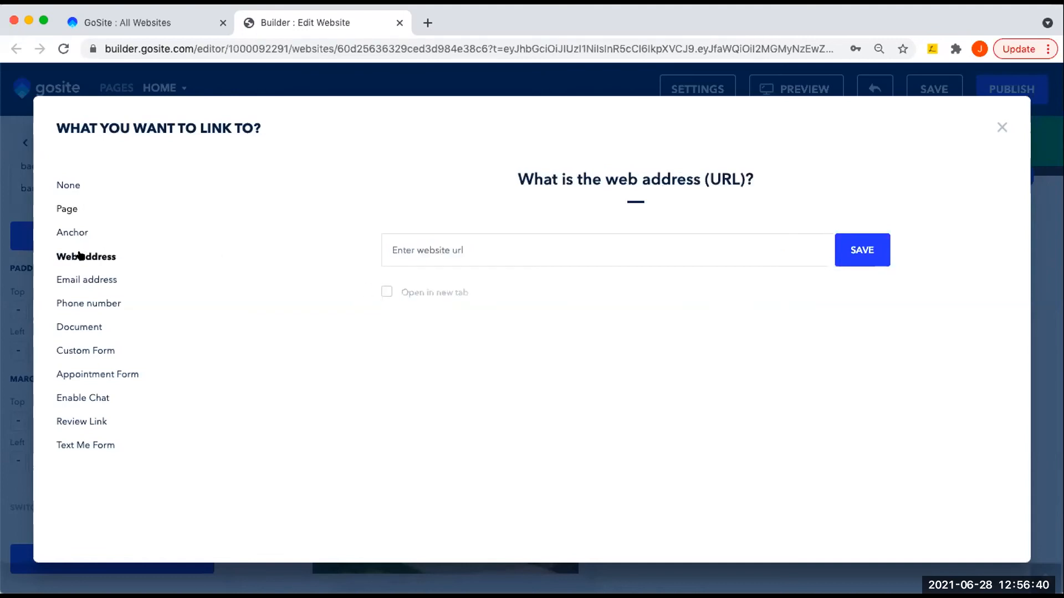
pyautogui.click(103, 278)
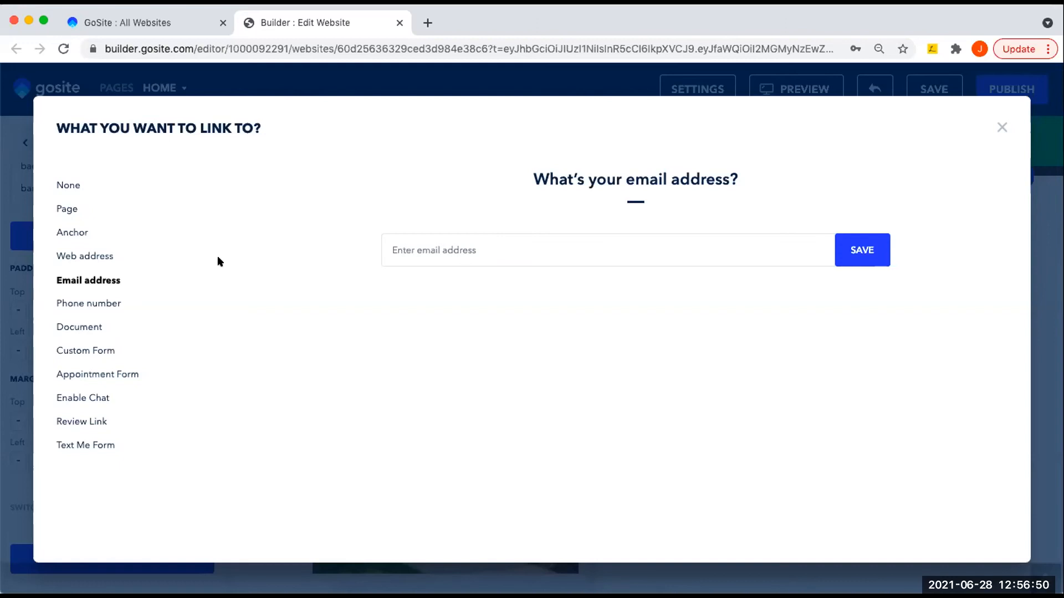
# Link the Contact Us button to the Gallery anchor and save the link.
pyautogui.click(71, 231)
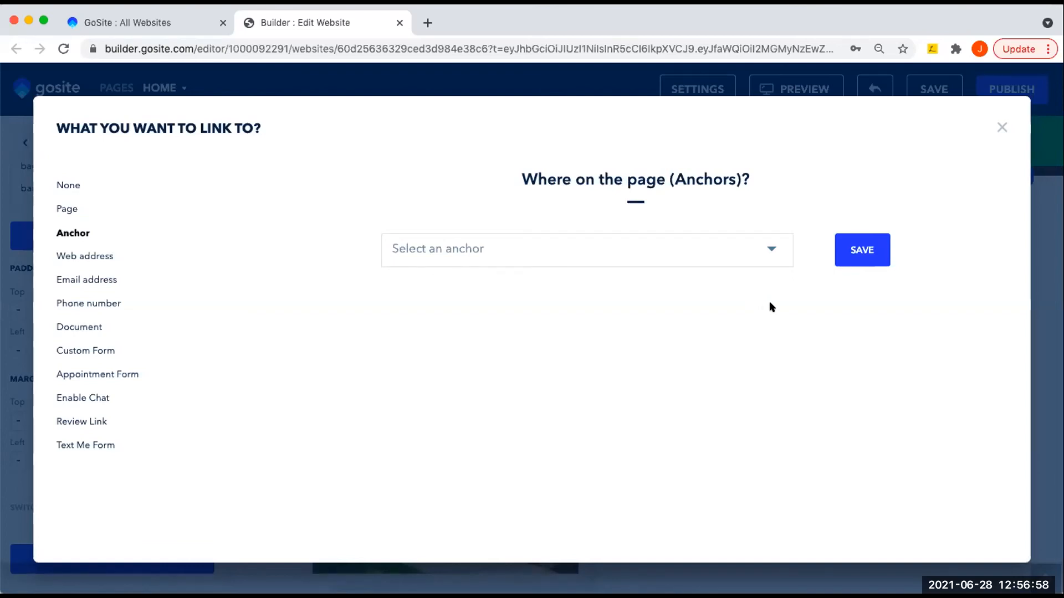
pyautogui.click(768, 251)
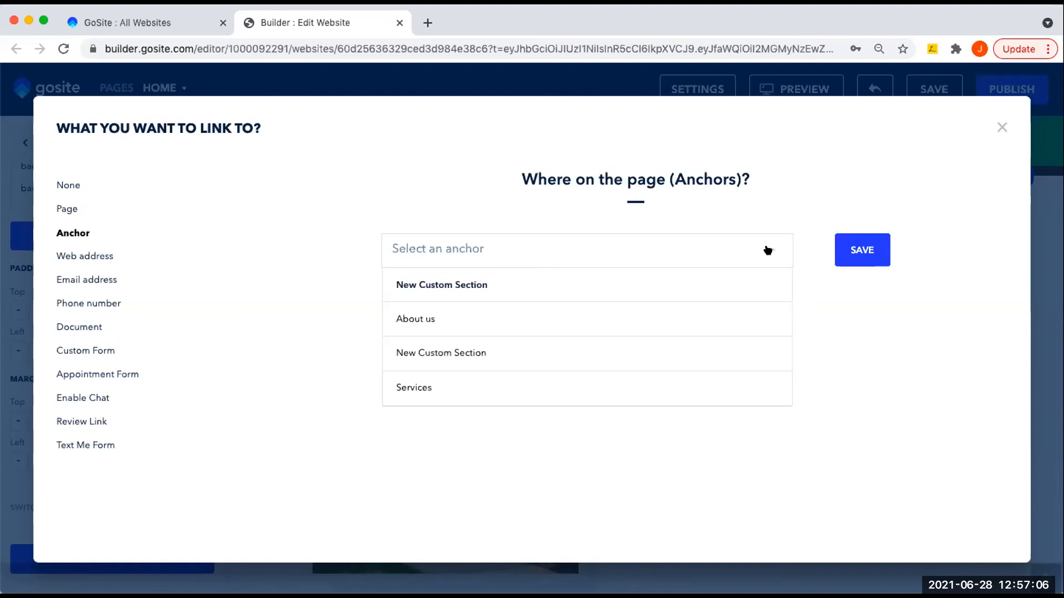
pyautogui.scroll(-3, 538, 338)
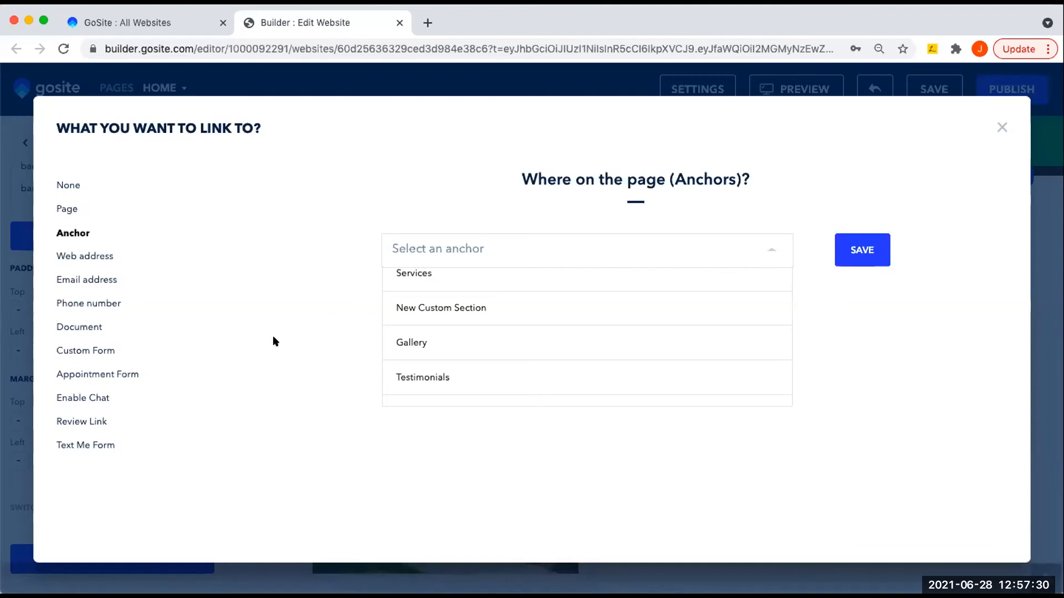
pyautogui.click(459, 339)
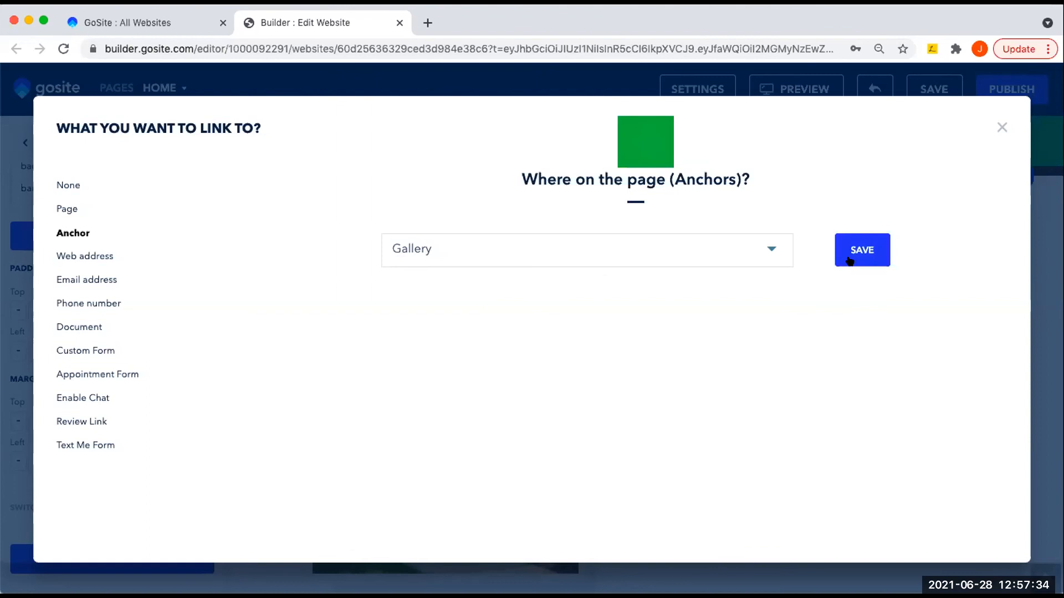
pyautogui.click(849, 261)
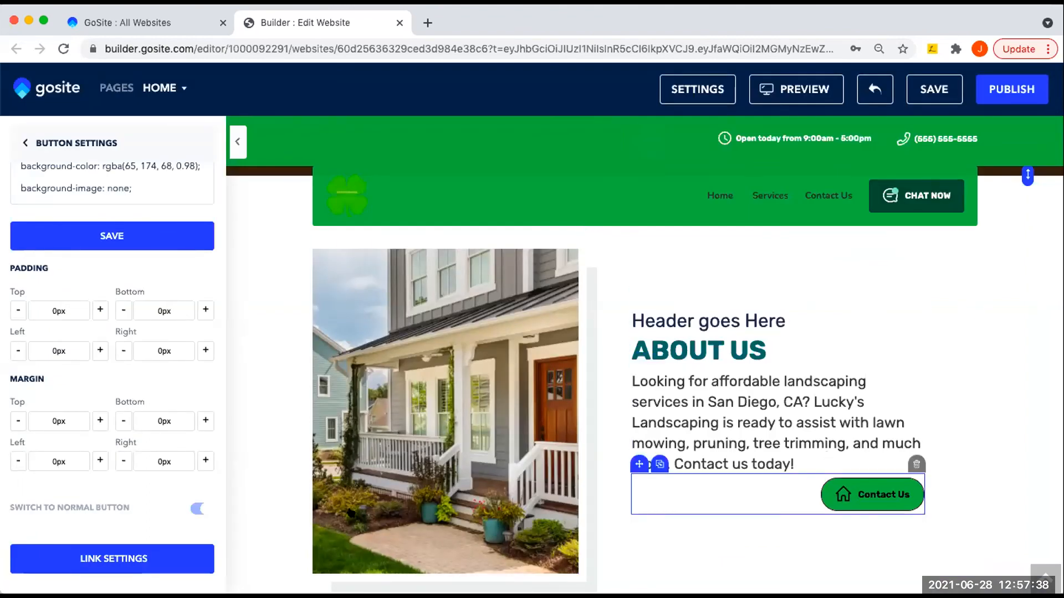
# Recheck and save the button's Gallery link, go to the Gallery section and open it for editing.
pyautogui.click(127, 560)
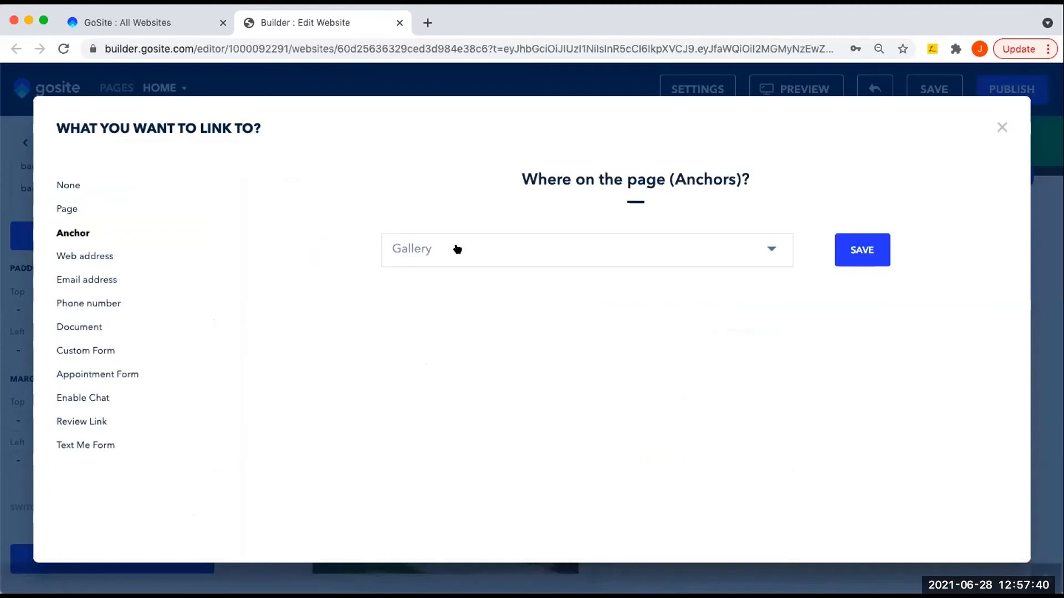
pyautogui.click(847, 250)
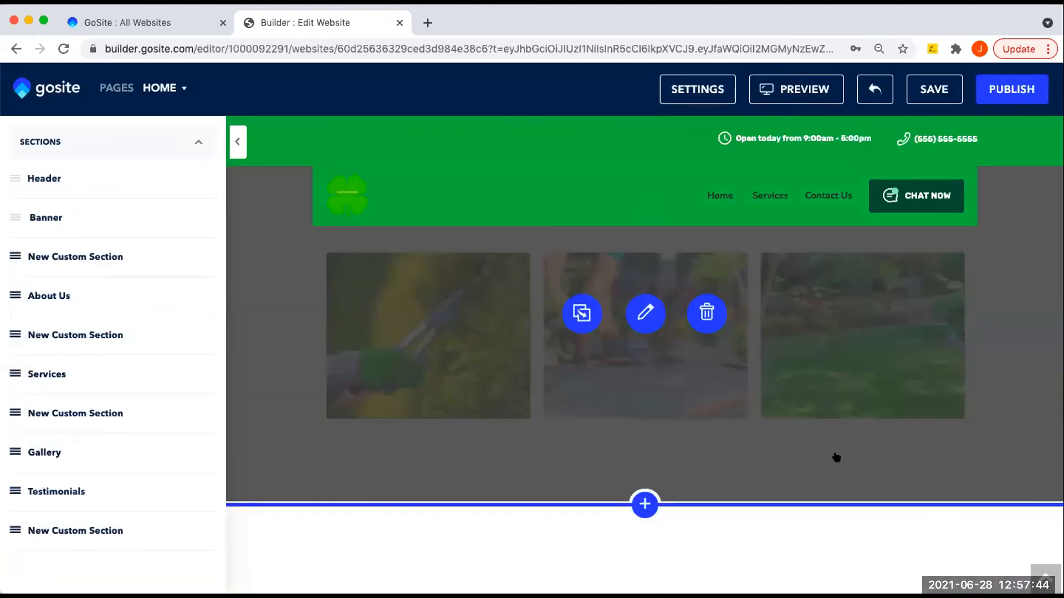
pyautogui.scroll(3, 723, 430)
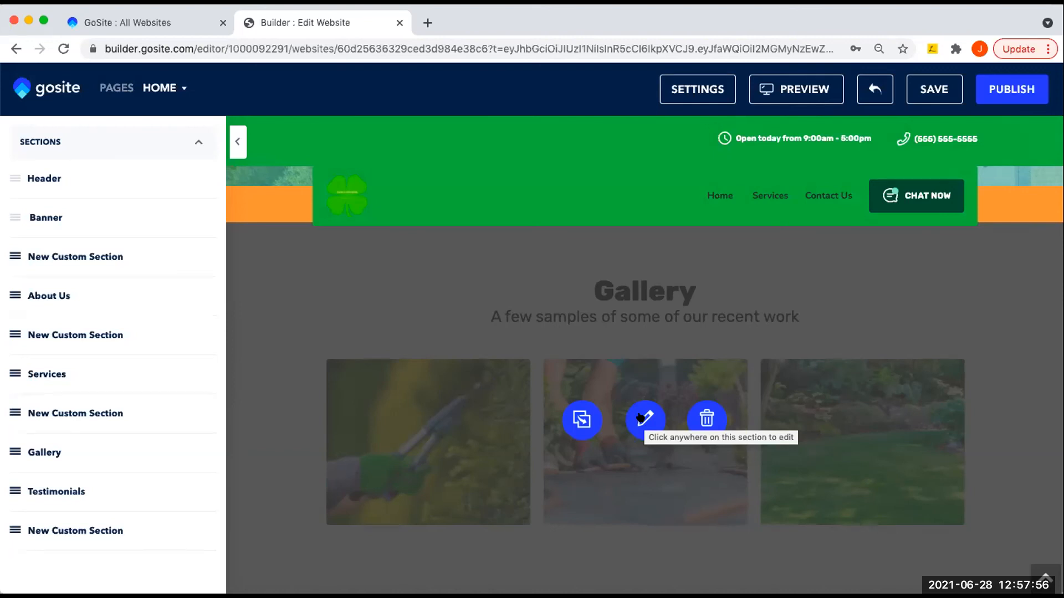
pyautogui.click(642, 418)
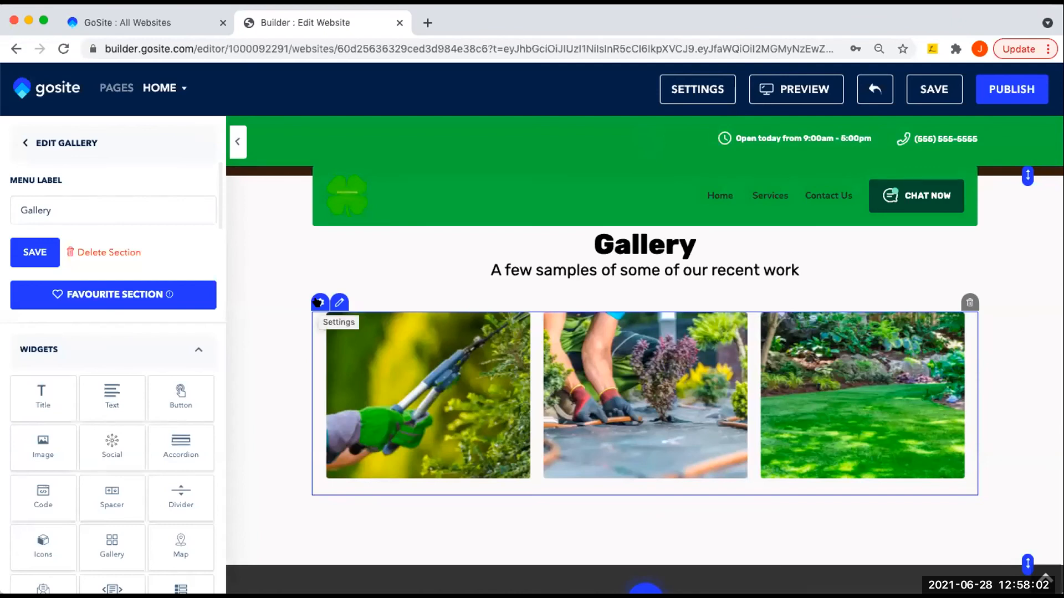
# In the gallery widget's settings, set the number of images per page to 2 and turn off Autoplay.
pyautogui.click(318, 302)
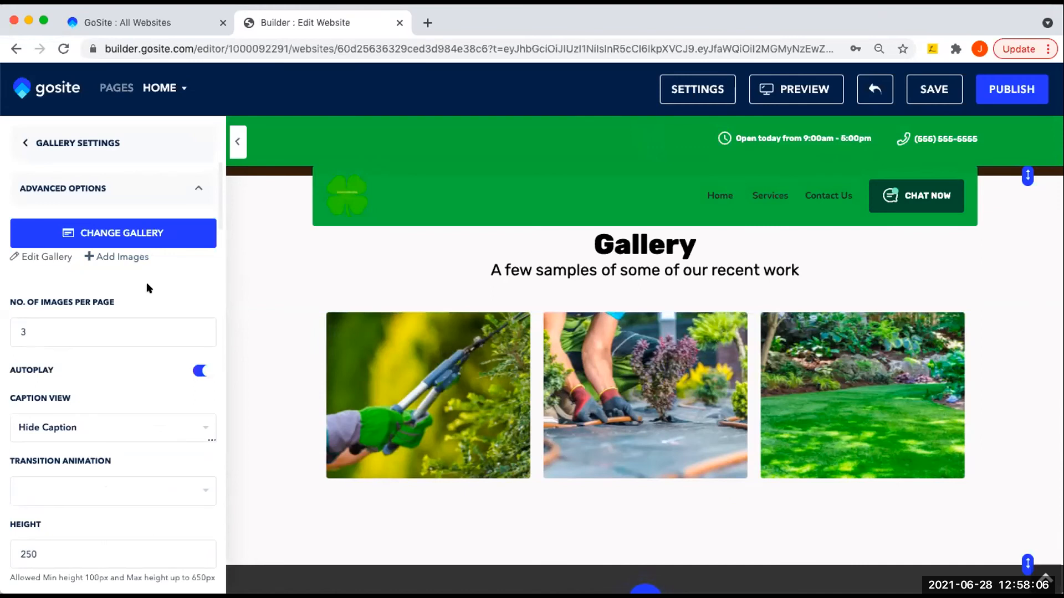
pyautogui.doubleClick(52, 322)
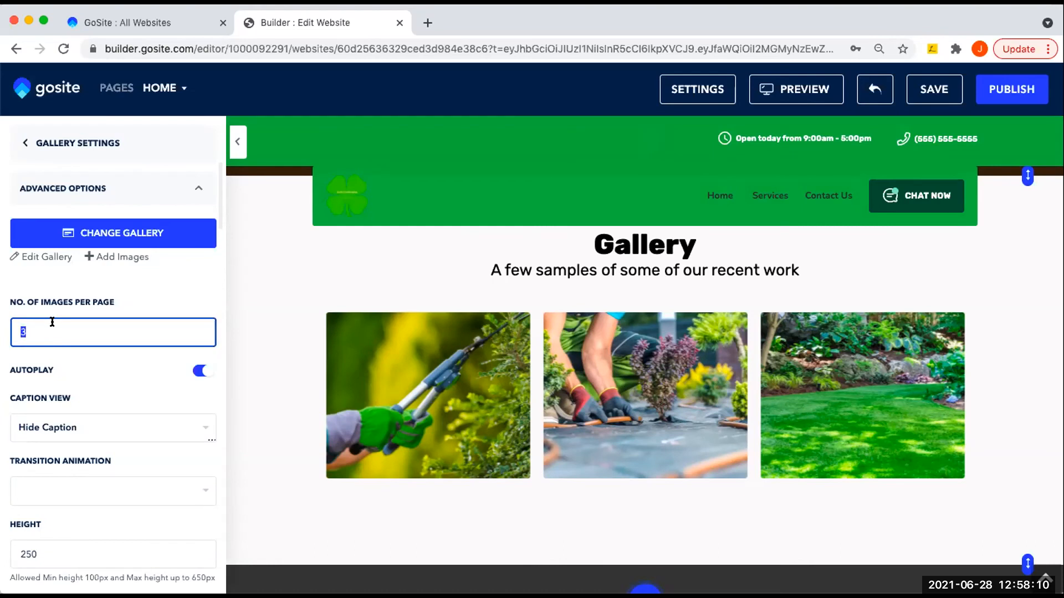
pyautogui.write('4')
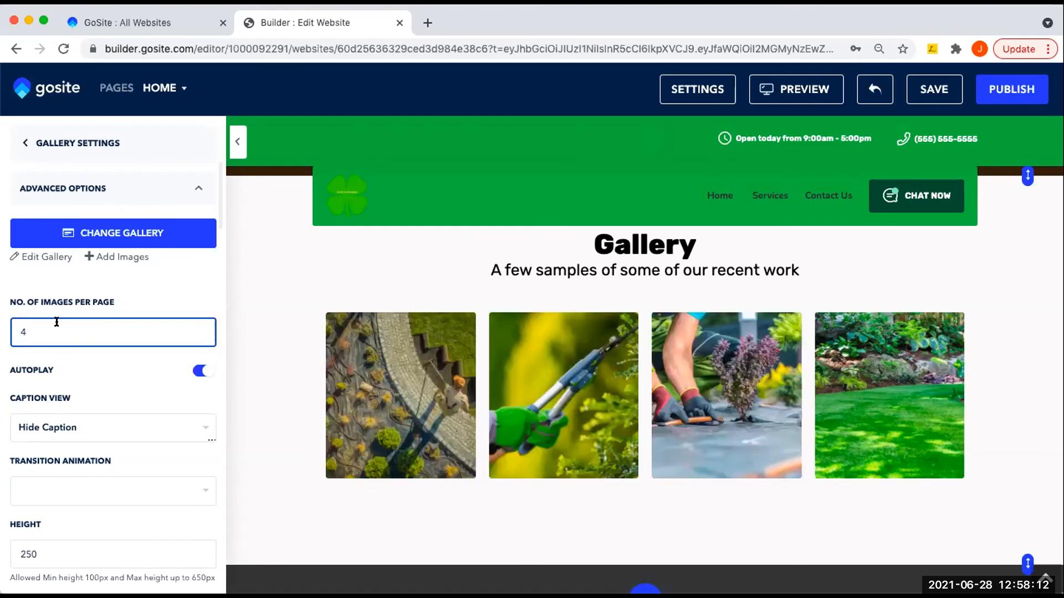
pyautogui.press('BackSpace')
pyautogui.write('2')
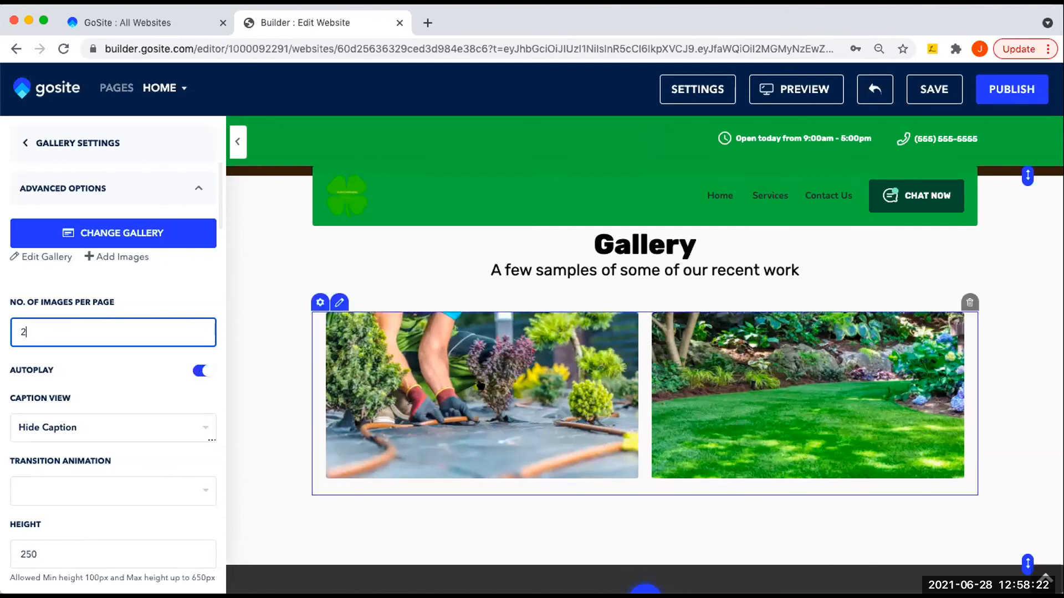
pyautogui.click(201, 370)
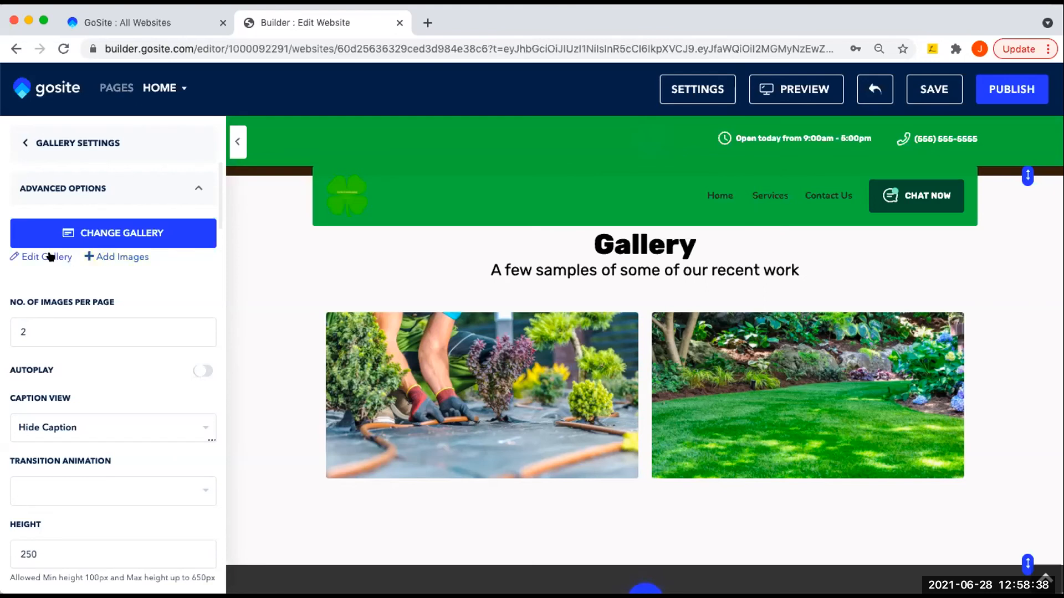
# Check the image picker for adding gallery images, and move the gallery's third image to the last position in Manage Gallery.
pyautogui.click(111, 258)
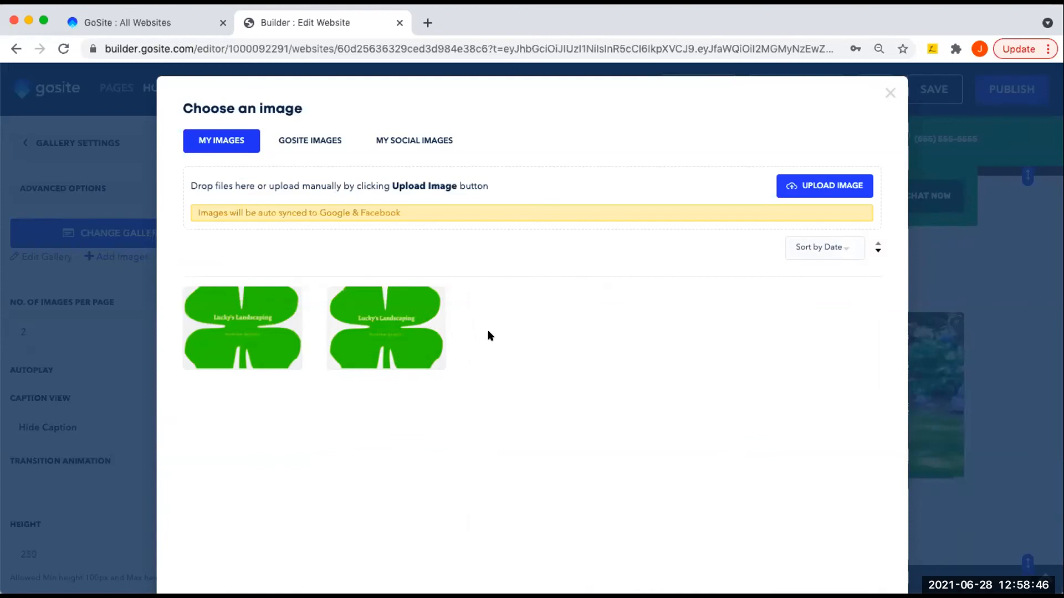
pyautogui.click(888, 92)
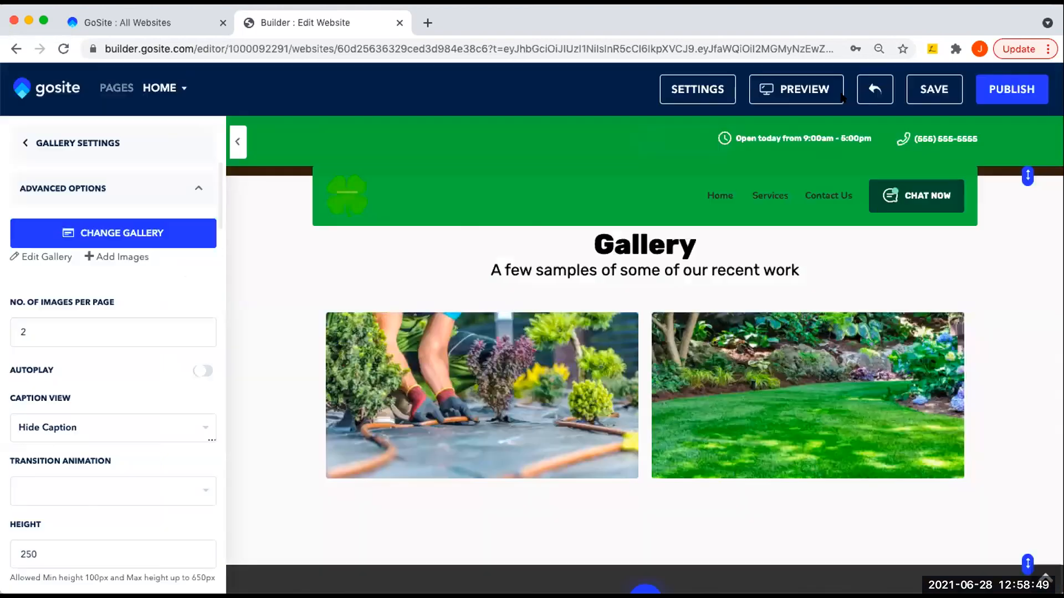
pyautogui.click(40, 257)
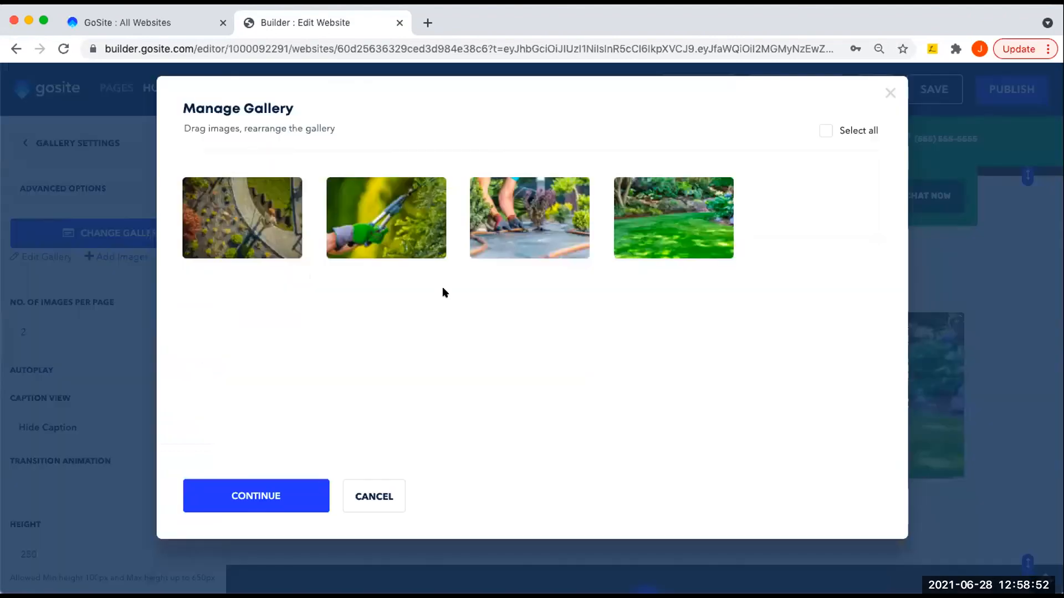
pyautogui.moveTo(530, 223)
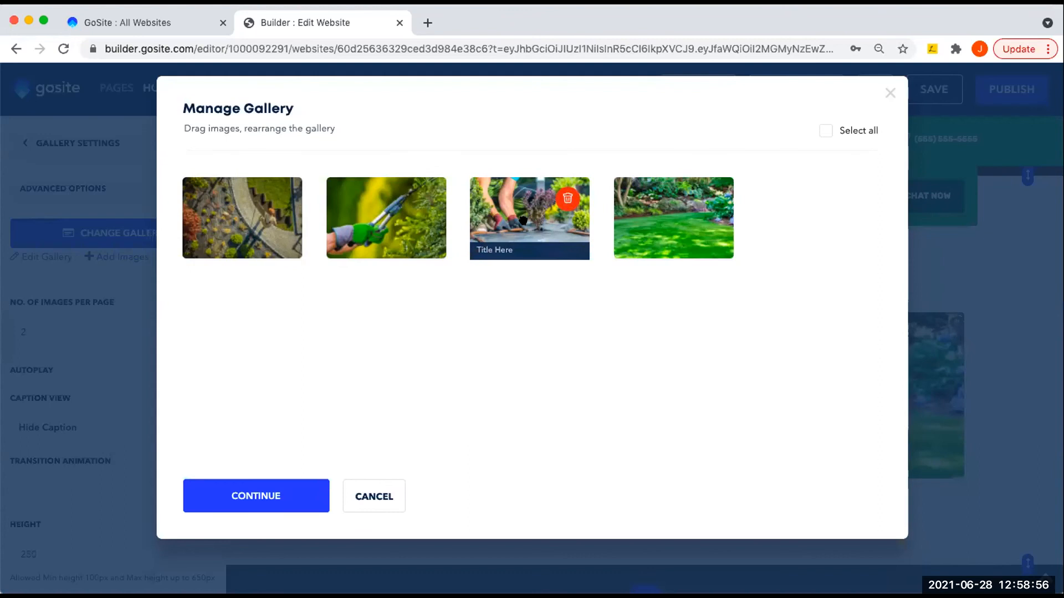
pyautogui.moveTo(493, 220); pyautogui.dragTo(676, 222)
pyautogui.click(257, 489)
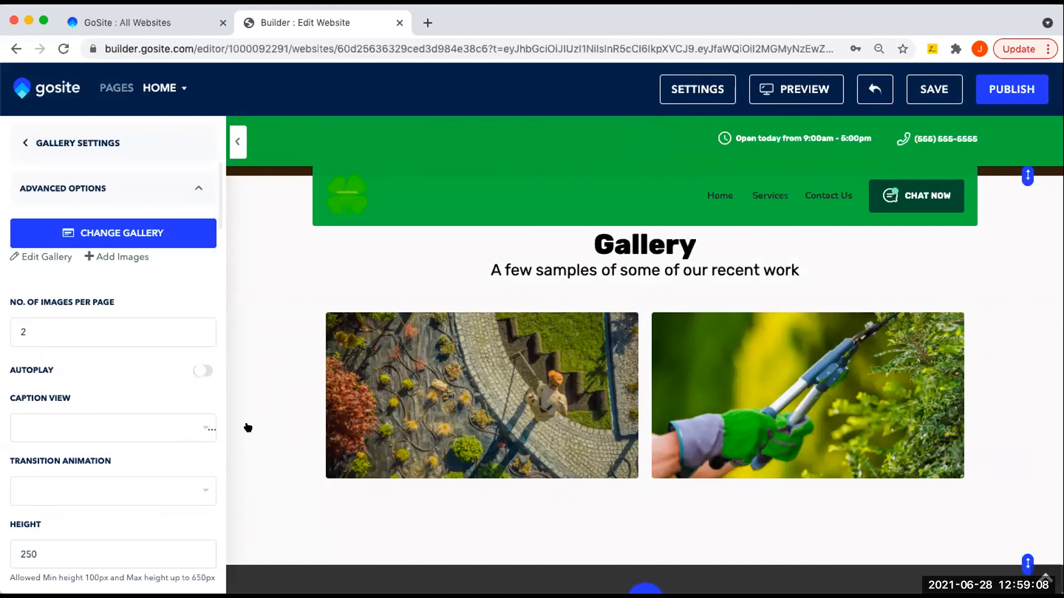
# Review the alternative gallery templates without choosing one and return to the Gallery section's editing options.
pyautogui.click(115, 228)
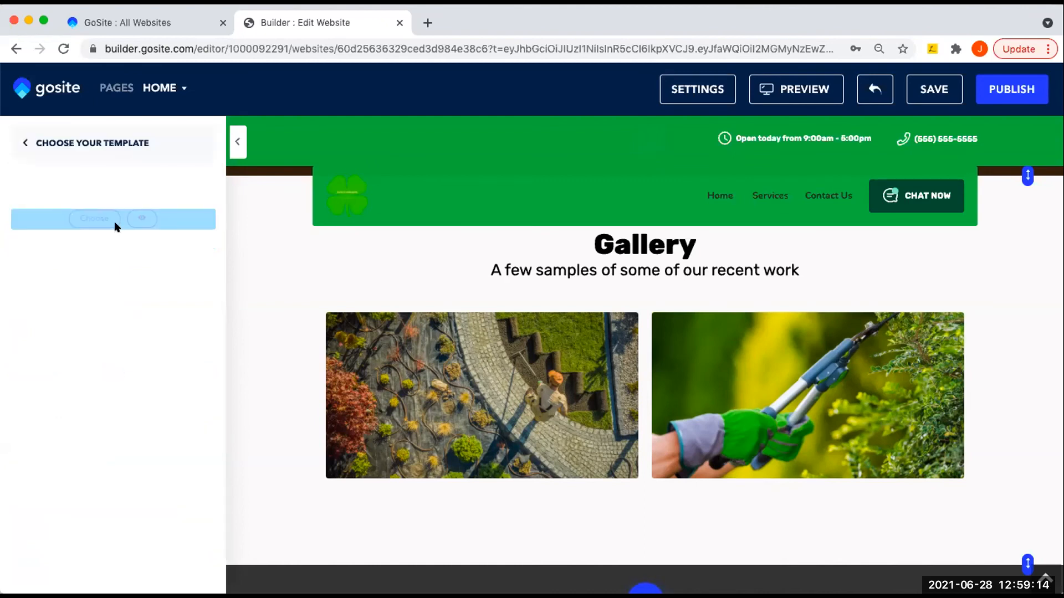
pyautogui.moveTo(126, 249)
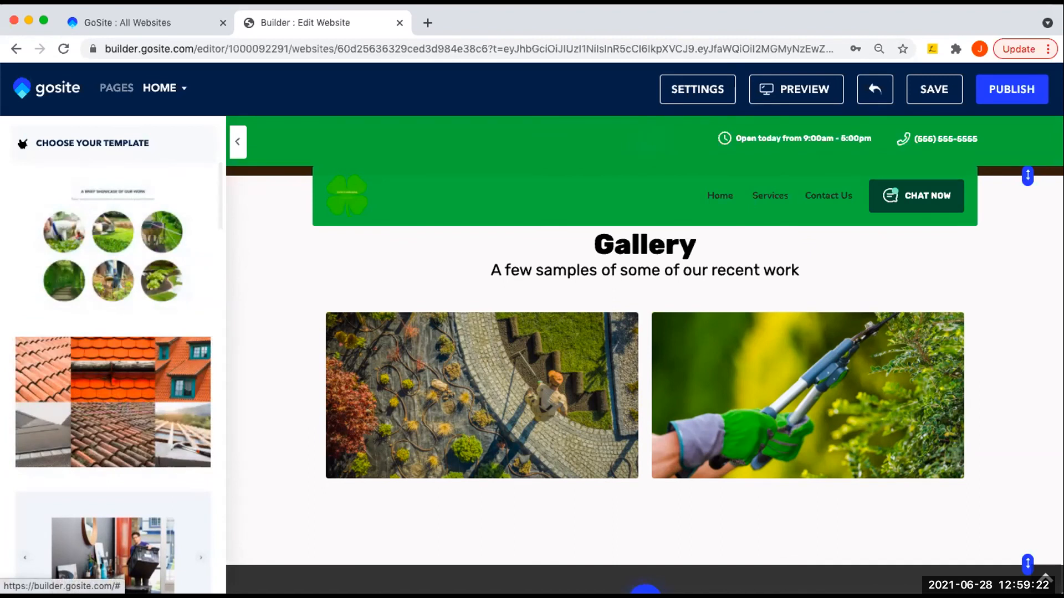
pyautogui.click(22, 144)
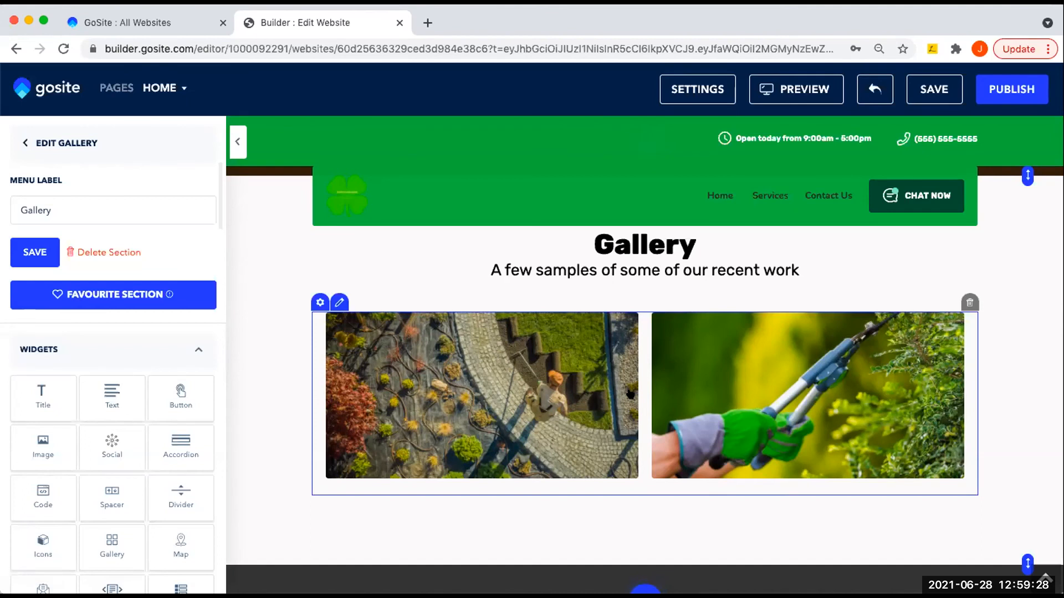
# Open the About Us section for editing and add a Social widget above the "Header goes Here" text.
pyautogui.scroll(14, 632, 394)
pyautogui.scroll(2, 632, 394)
pyautogui.click(645, 494)
pyautogui.click(640, 356)
pyautogui.scroll(2, 640, 355)
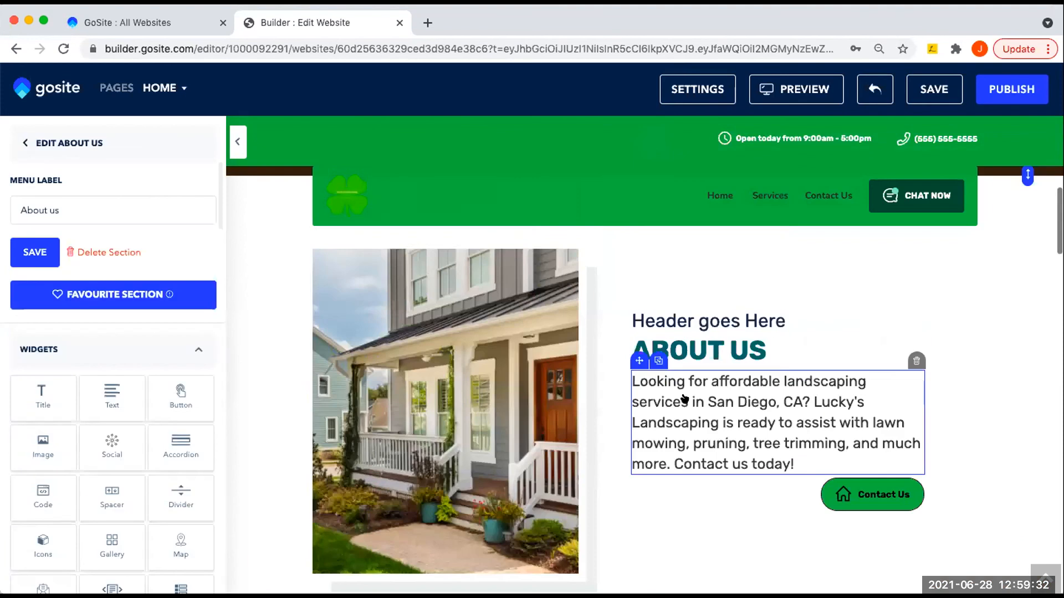
pyautogui.moveTo(503, 384); pyautogui.dragTo(689, 302)
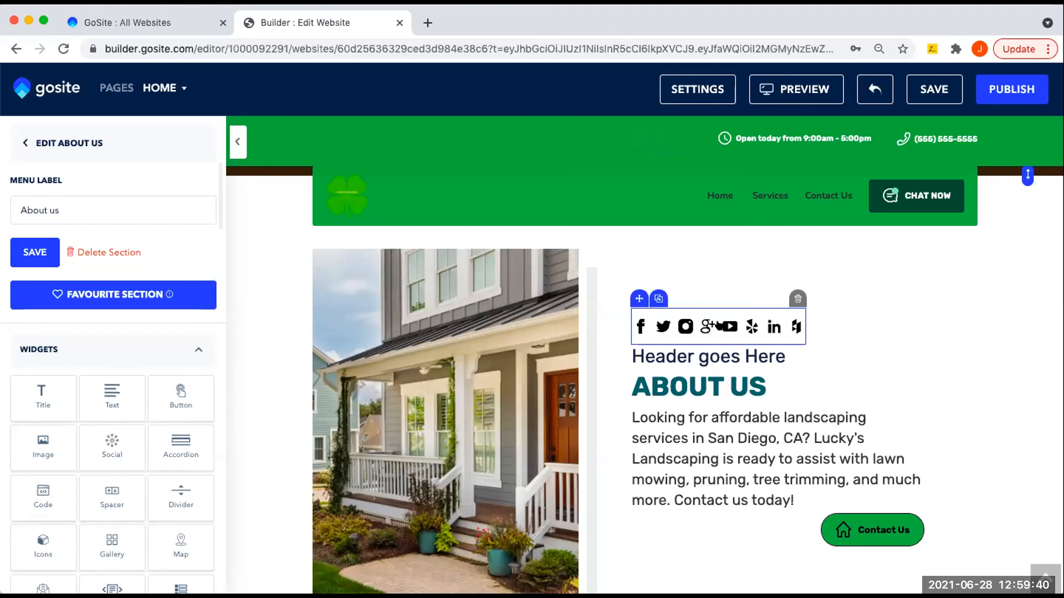
# Review the available networks in the social icons settings and turn off the Twitter icon.
pyautogui.click(717, 326)
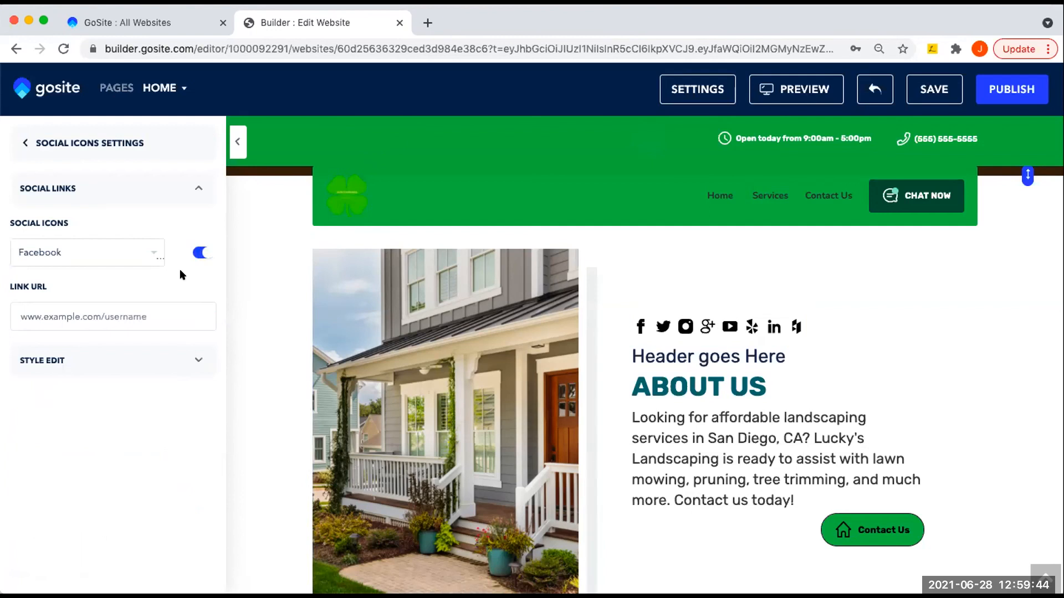
pyautogui.click(151, 253)
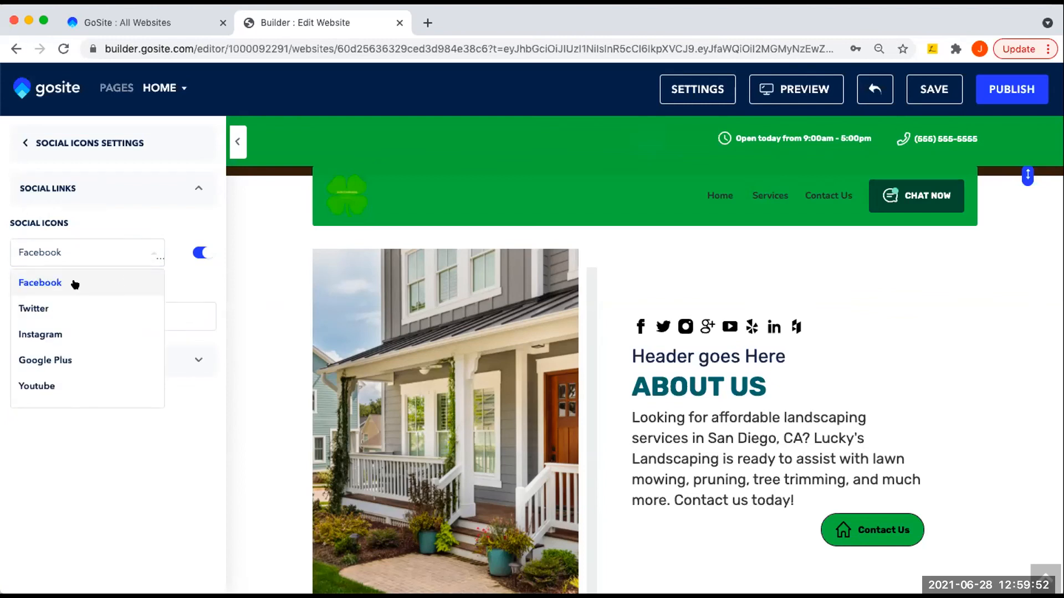
pyautogui.scroll(-3, 85, 358)
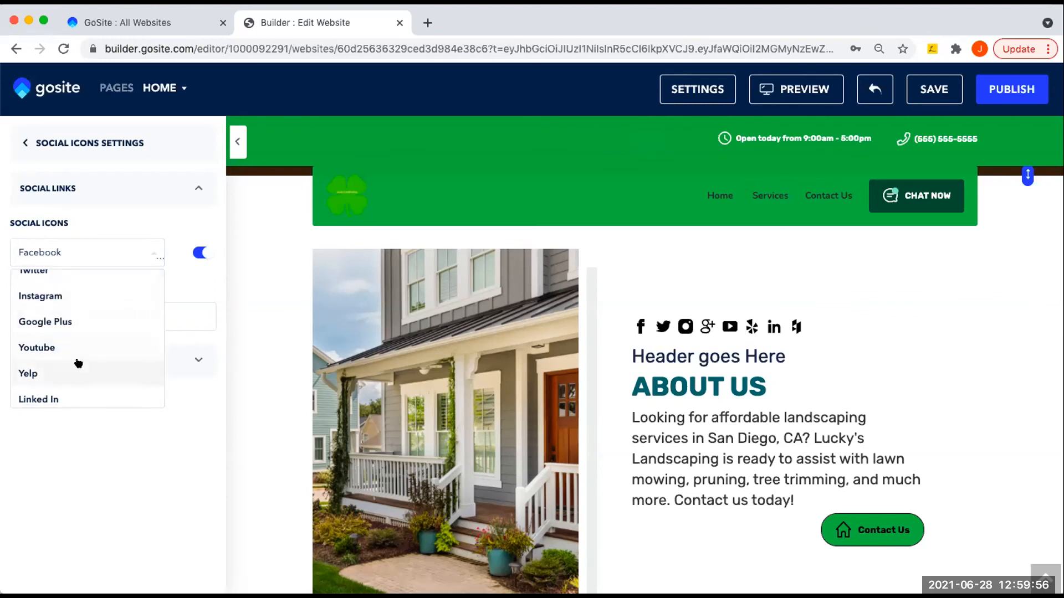
pyautogui.scroll(-1, 78, 363)
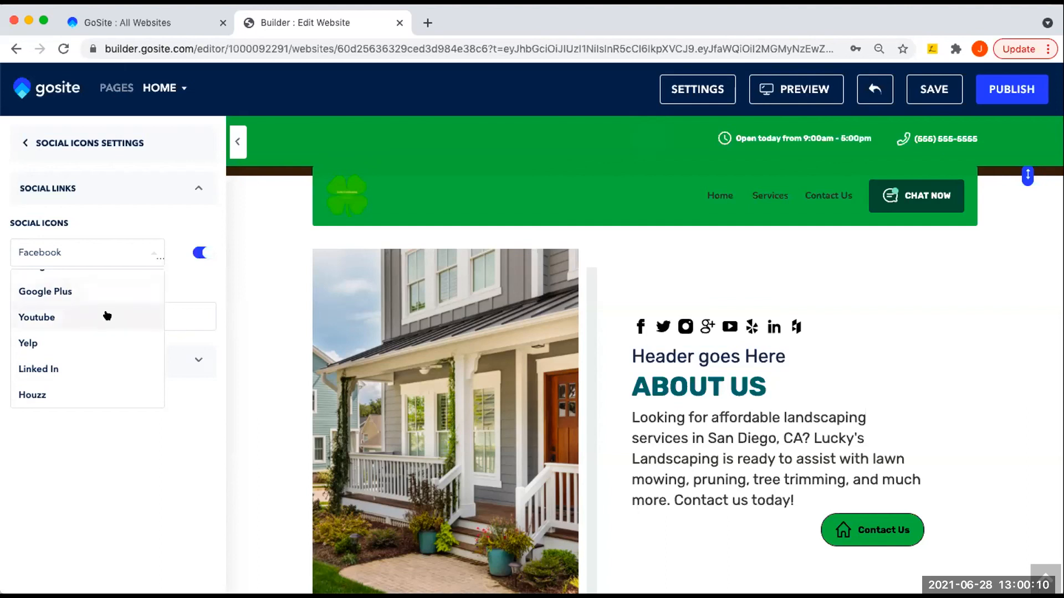
pyautogui.scroll(3, 83, 338)
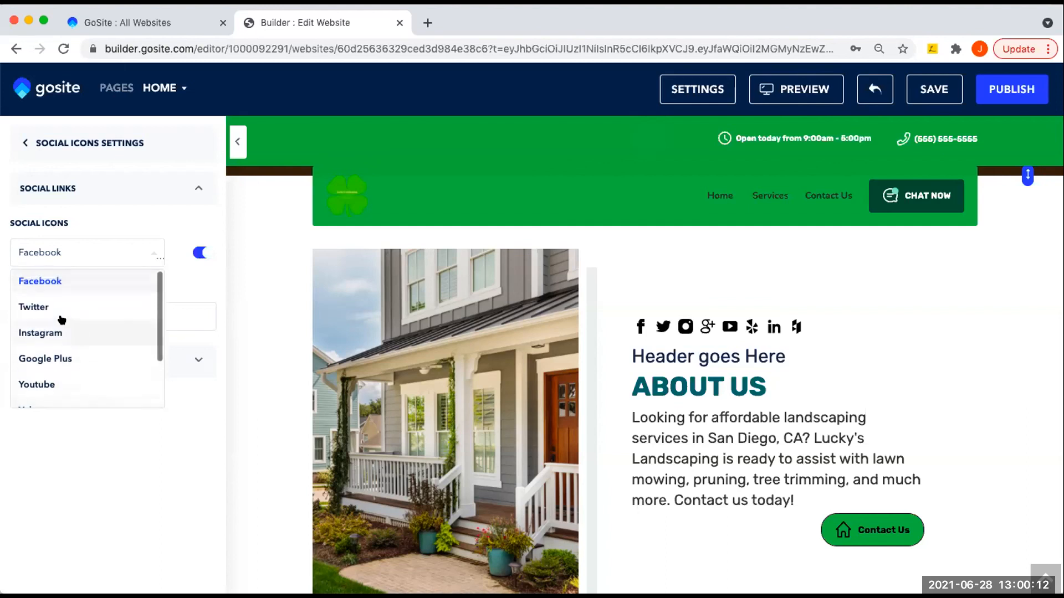
pyautogui.click(59, 306)
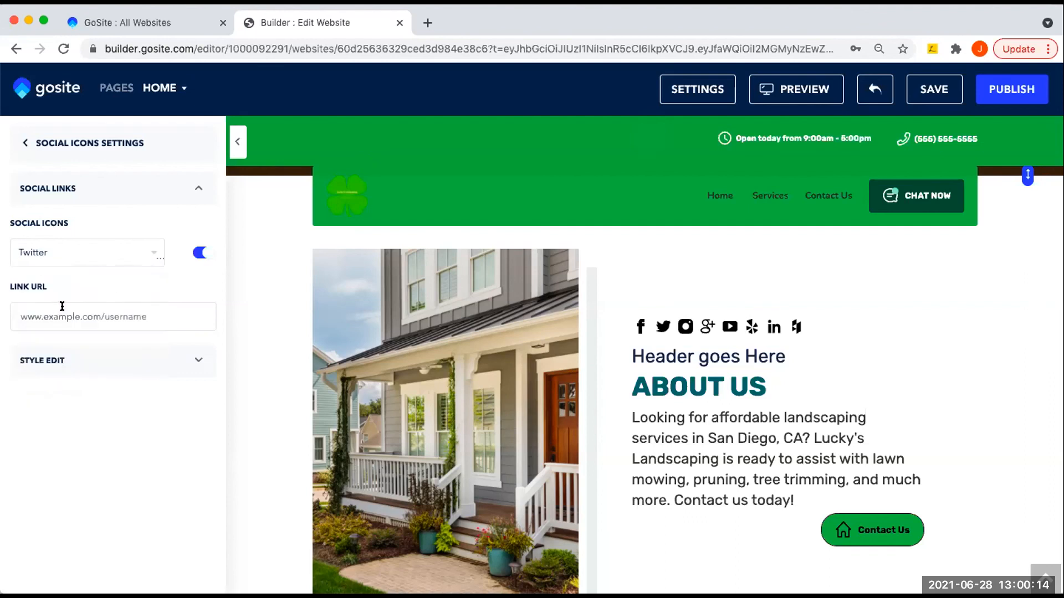
pyautogui.click(200, 253)
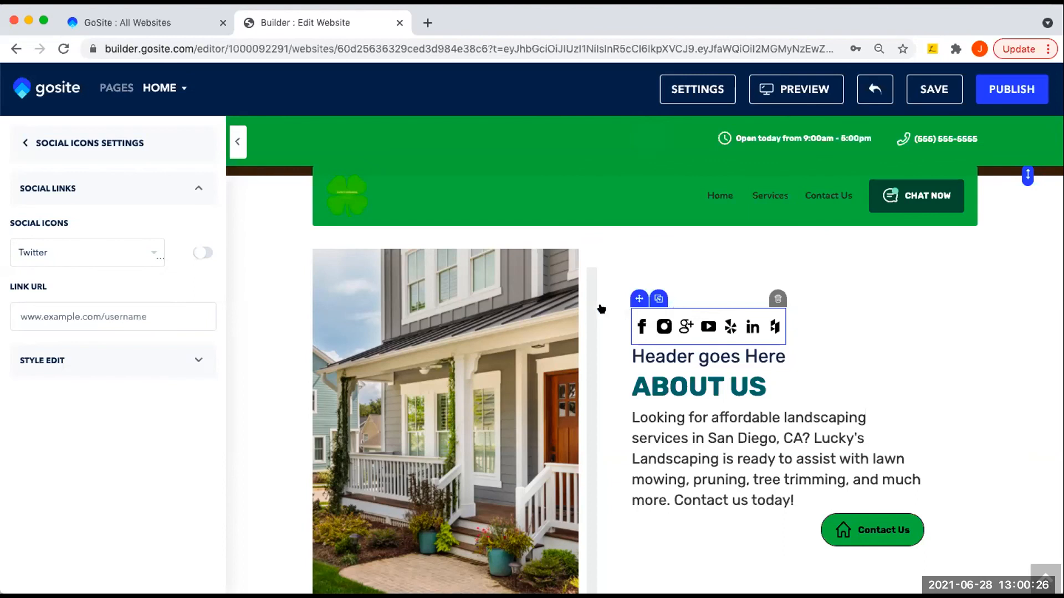
# Check the link settings of the Instagram and Facebook social icons.
pyautogui.click(150, 256)
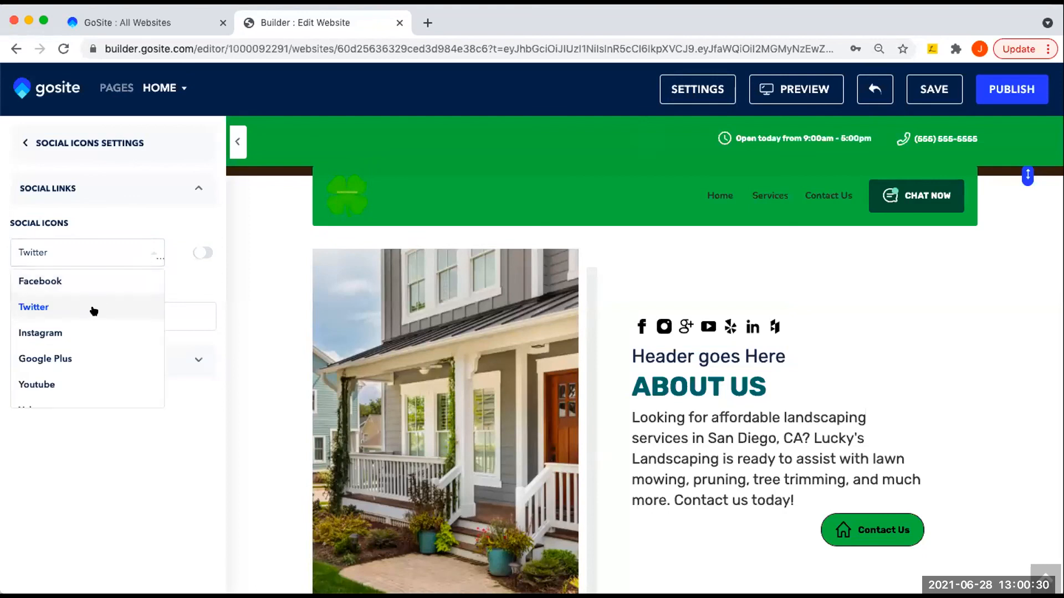
pyautogui.click(79, 331)
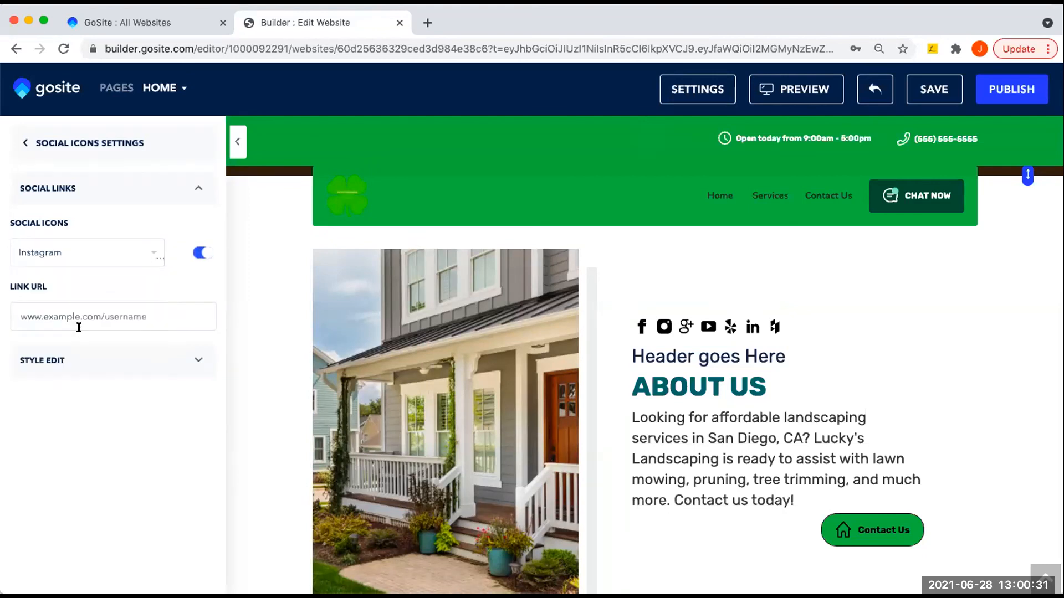
pyautogui.click(149, 252)
pyautogui.click(83, 283)
# Change the social icons' color from the style settings to green by pasting the copied color code.
pyautogui.click(192, 359)
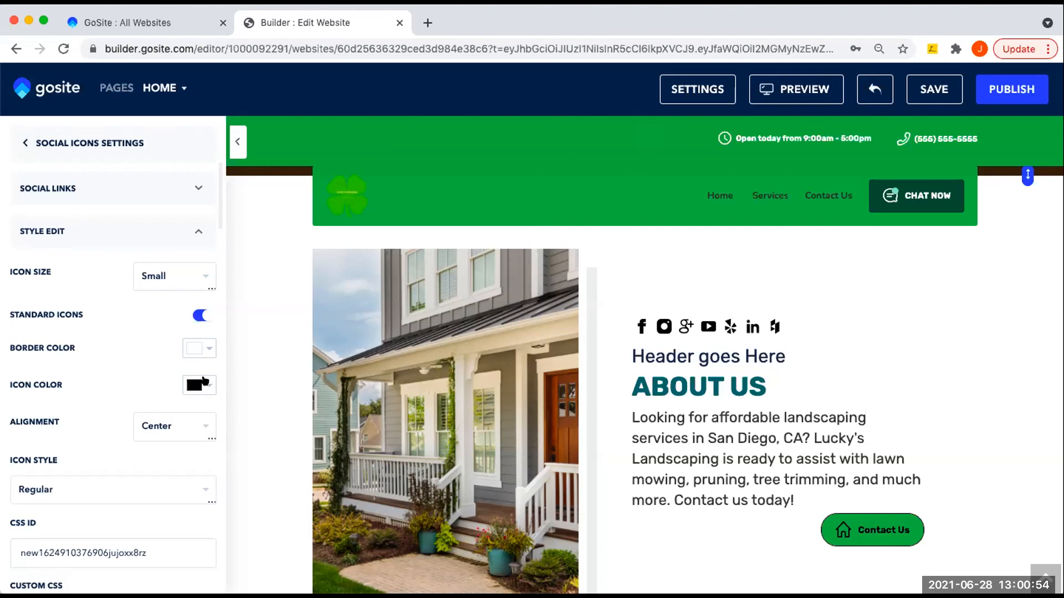
pyautogui.click(203, 381)
pyautogui.doubleClick(231, 520)
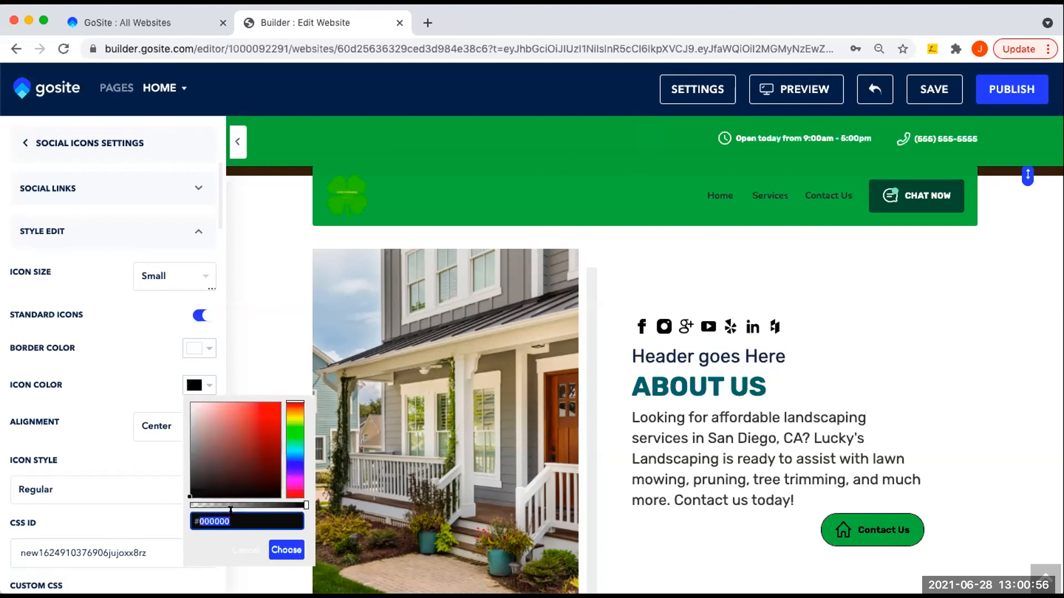
pyautogui.press('super+v')
pyautogui.click(282, 546)
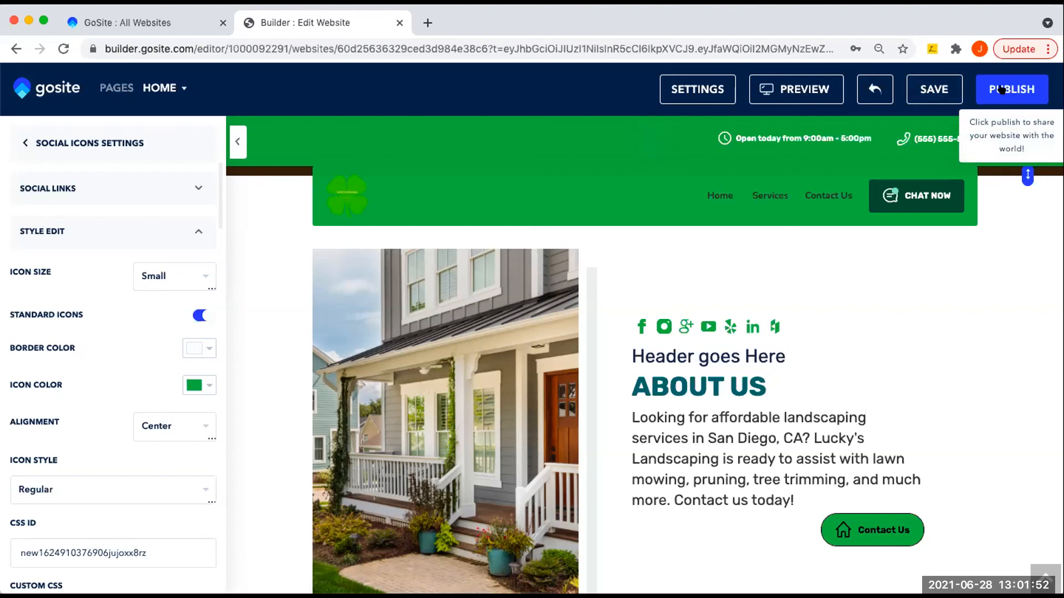
# Switch to the GoSite dashboard and look at the help options, including the Chat With Us support window.
pyautogui.click(187, 25)
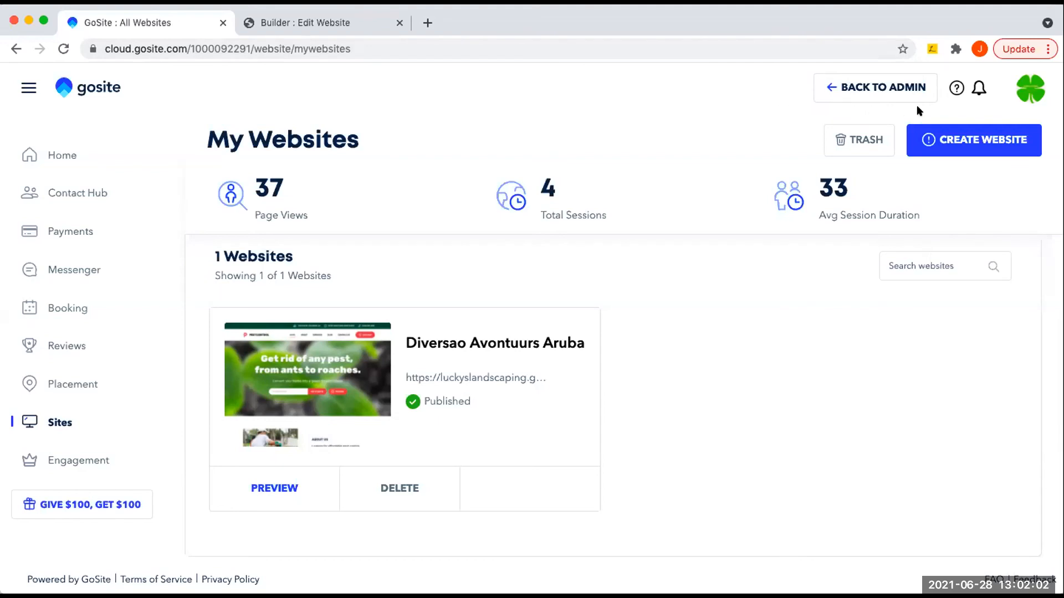
pyautogui.click(957, 87)
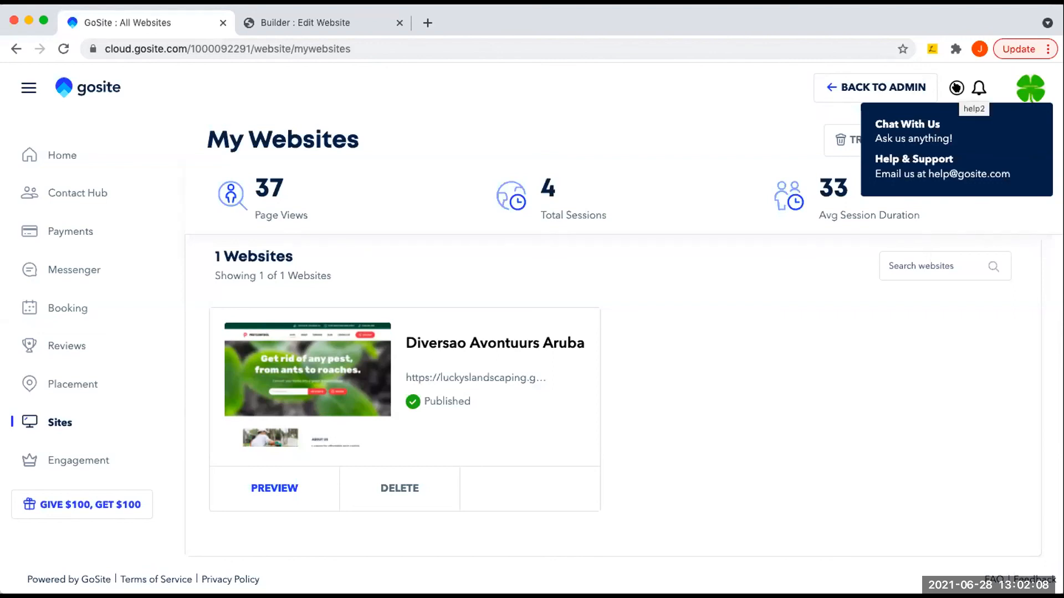
pyautogui.click(921, 123)
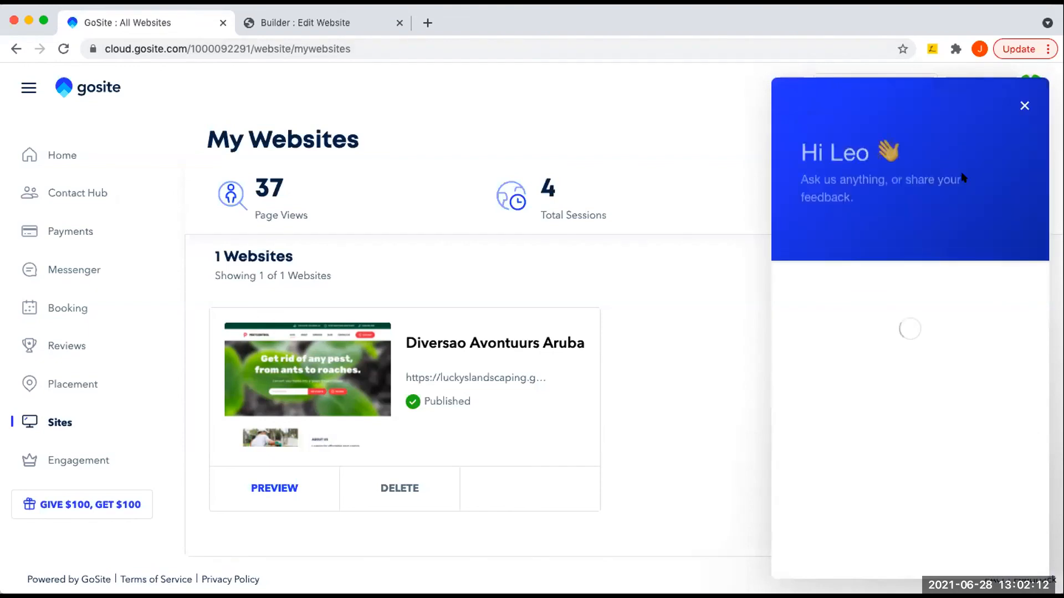
pyautogui.click(1024, 107)
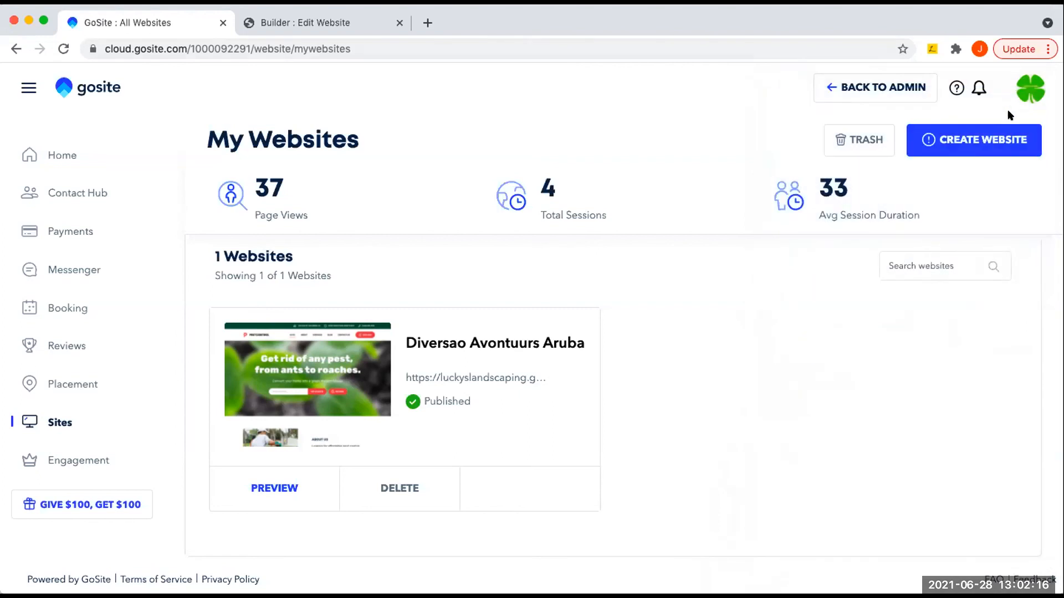
pyautogui.click(956, 88)
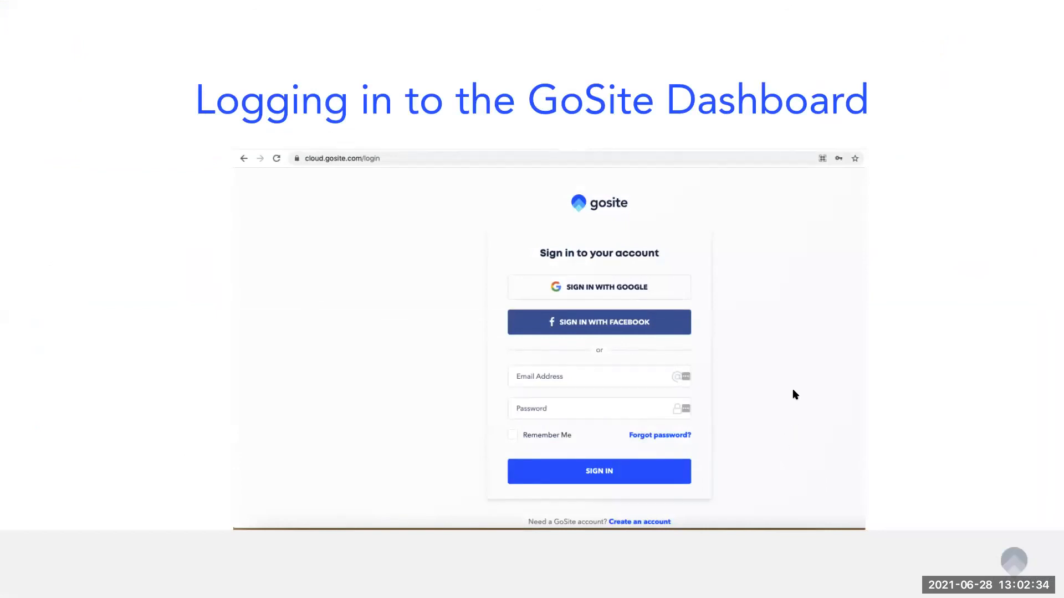
pyautogui.press('Right')
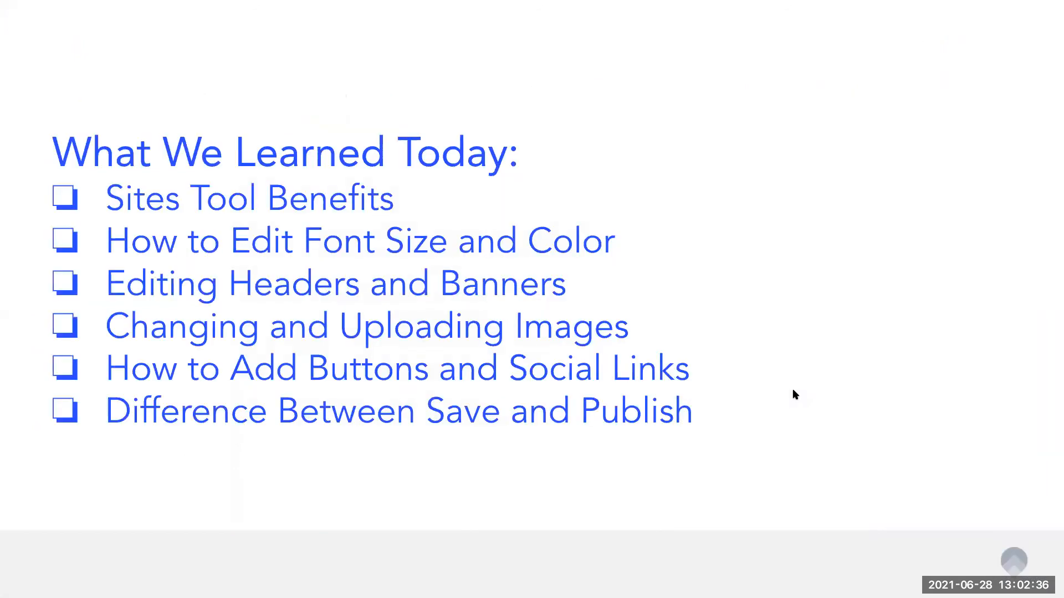